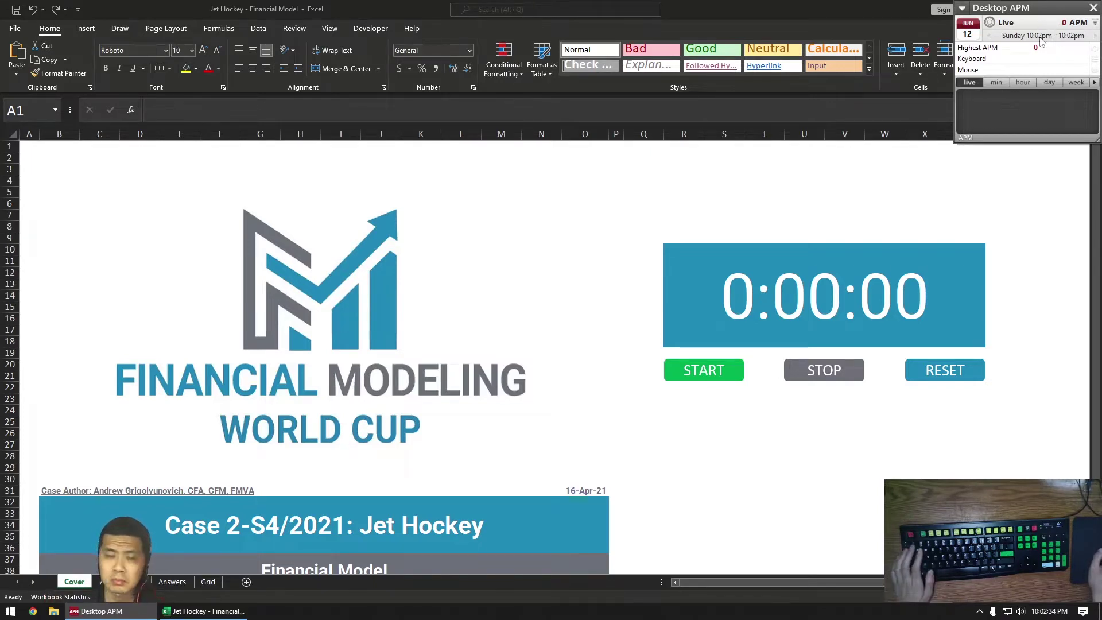
# Step: Switch to Excel and move from the Cover sheet to the Inputs and Assumptions sheet (A)
pyautogui.hotkey('alt', 'Tab')
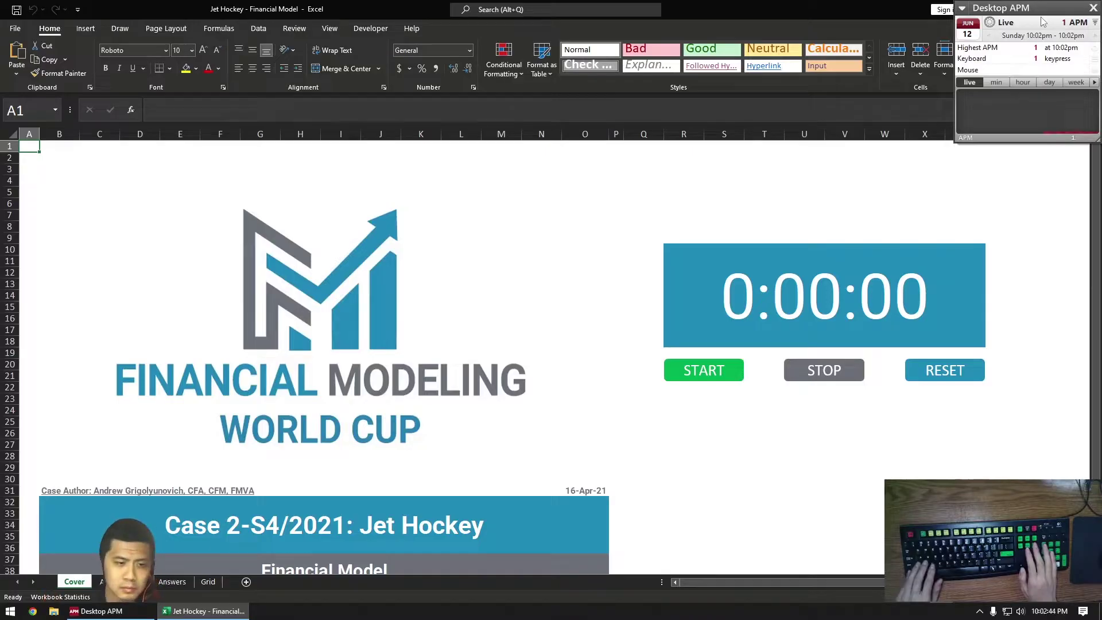
pyautogui.hotkey('ctrl', 'pagedown')
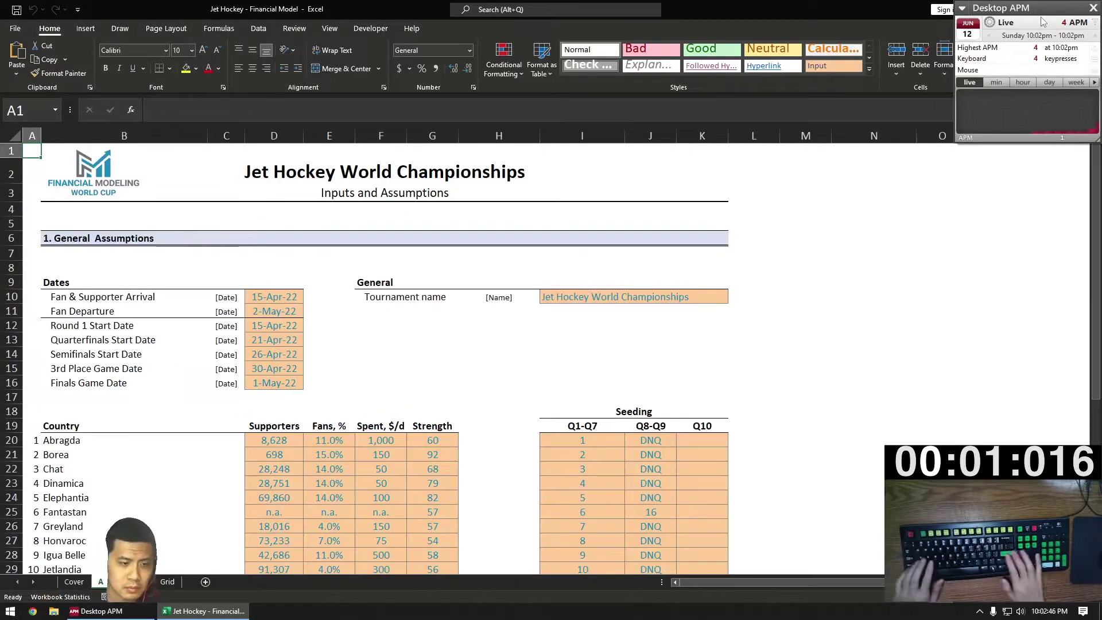
# Step: On the Grid sheet, enter =INDEX(A!B:B, MATCH(B6, A!I:I)) in C6 to look up seed 1's country
pyautogui.hotkey('ctrl', 'pagedown')
pyautogui.hotkey('ctrl', 'pagedown')
pyautogui.press('Right')
pyautogui.press('Down')
pyautogui.press('Down')
pyautogui.press('Right')
pyautogui.press('Down')
pyautogui.press('Down')
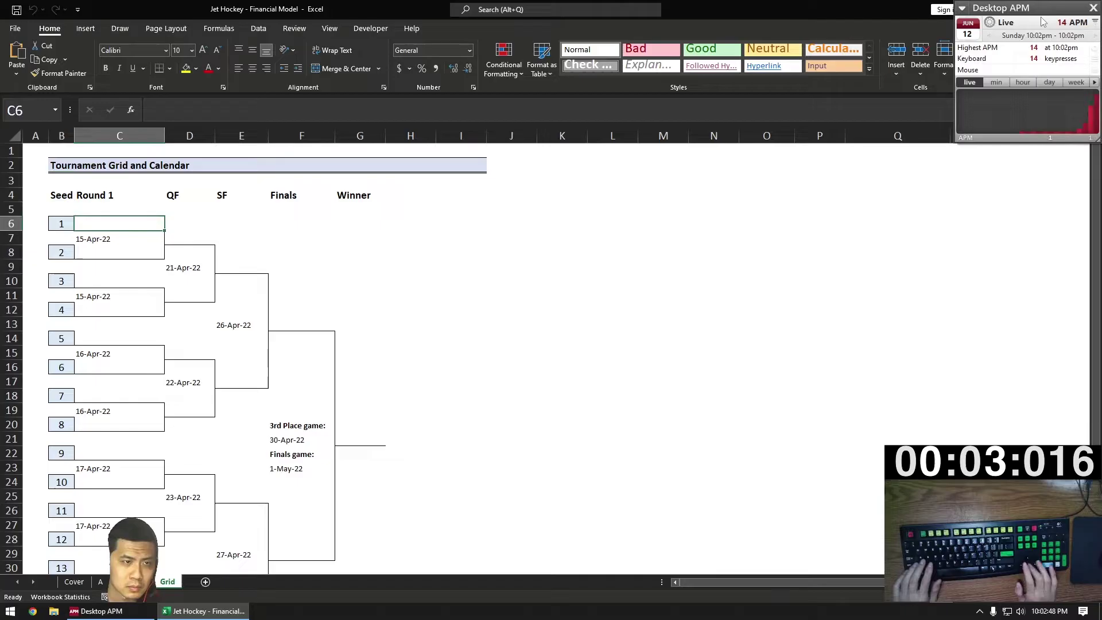
pyautogui.write('=INDEX(A!')
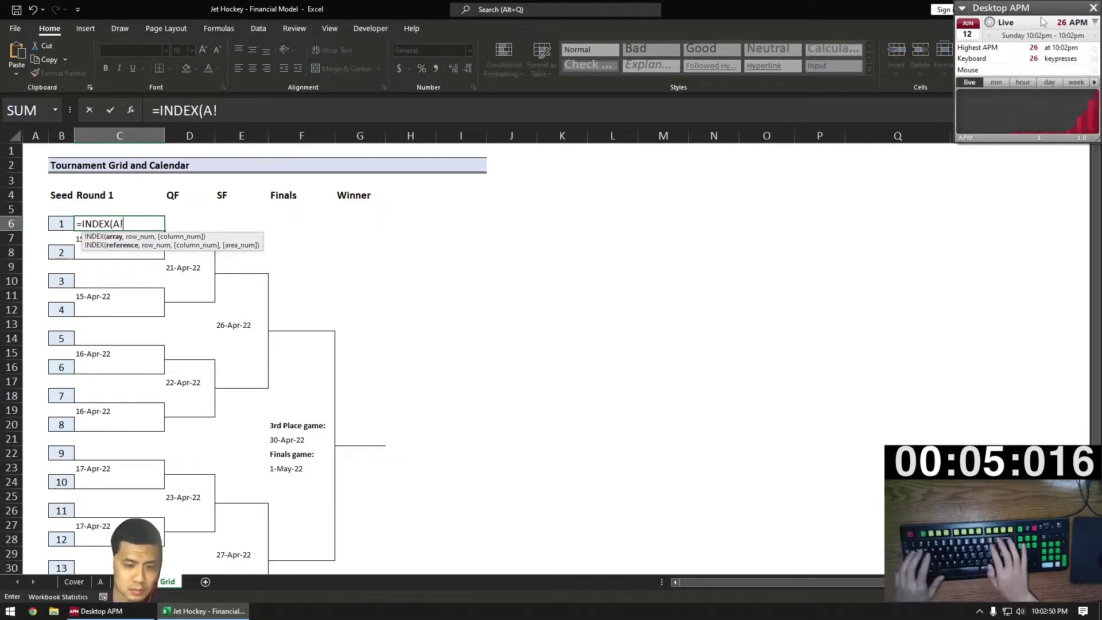
pyautogui.write('B:B, MATCH(')
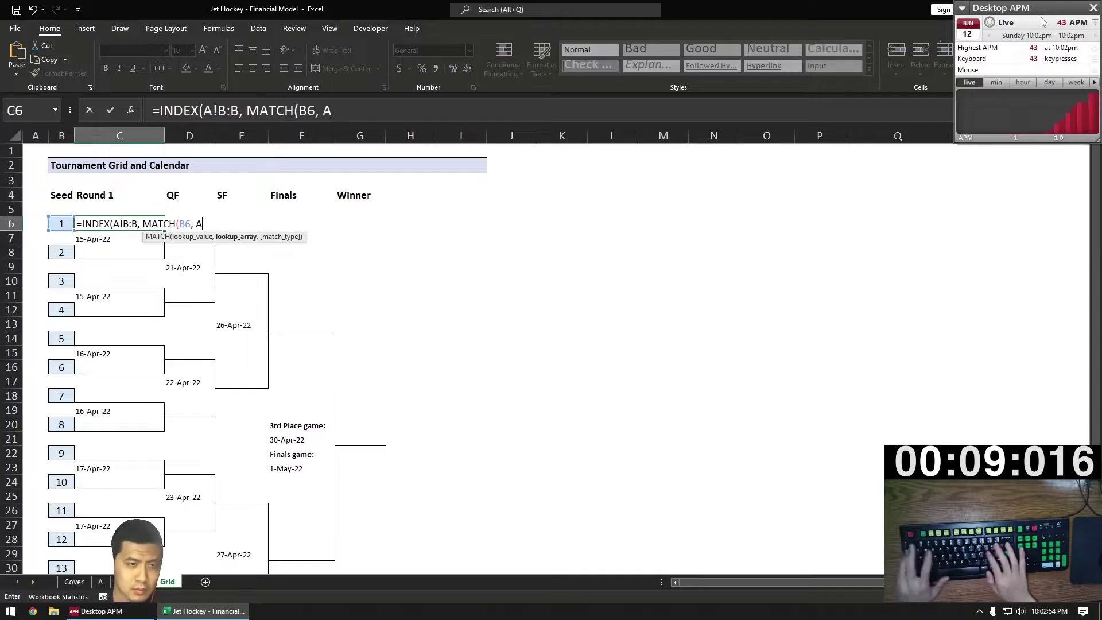
pyautogui.write('B6, A!:I')
pyautogui.write('F')
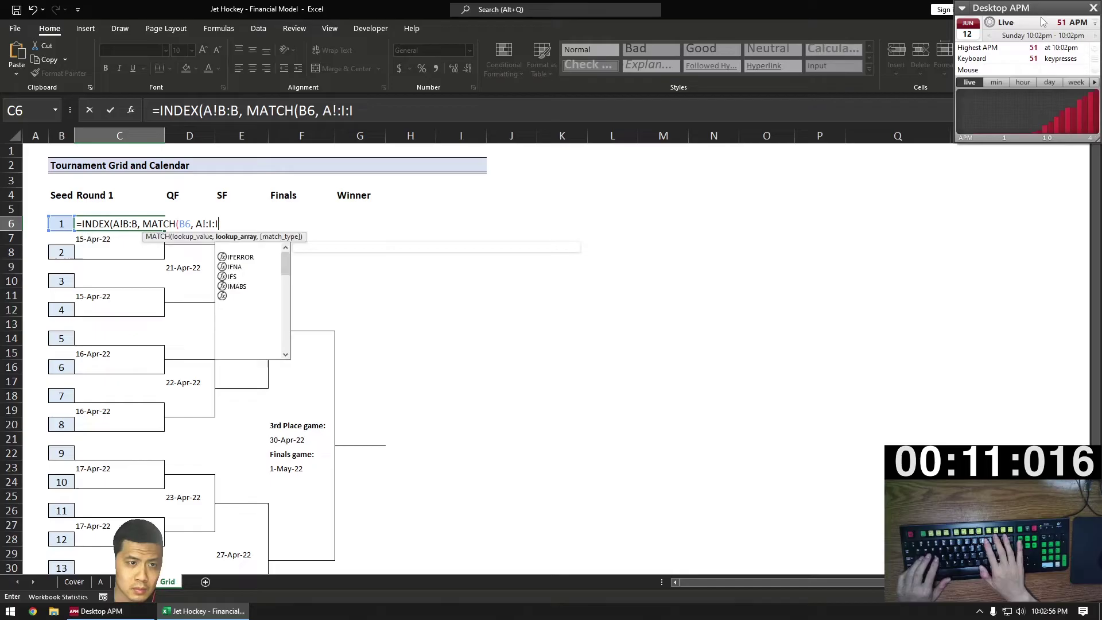
pyautogui.press('BackSpace')
pyautogui.press('BackSpace')
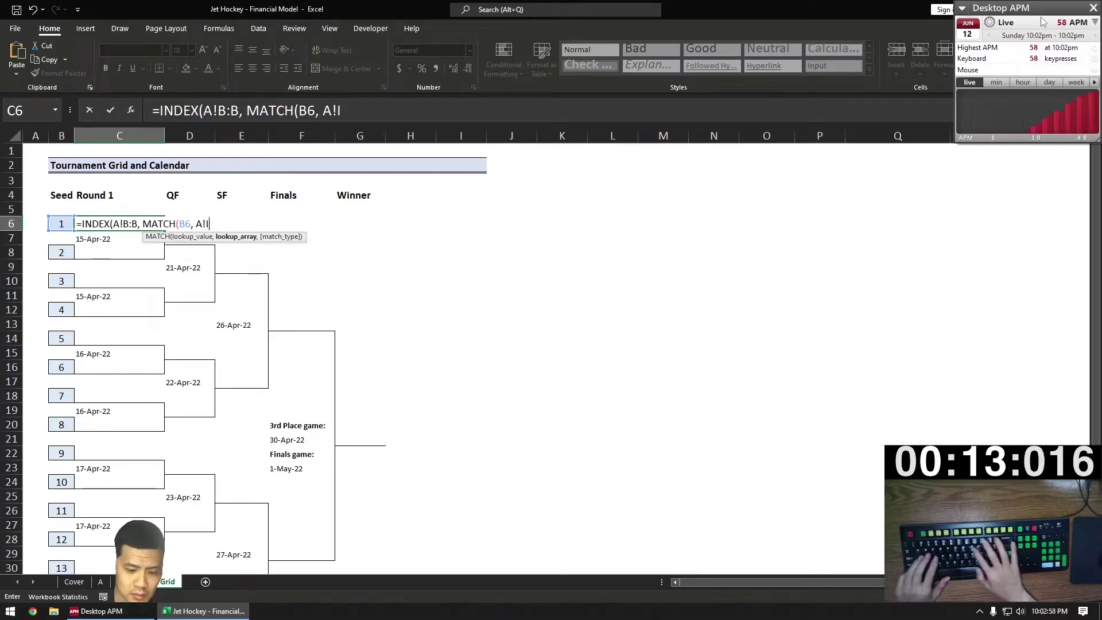
pyautogui.write('))')
pyautogui.press('Return')
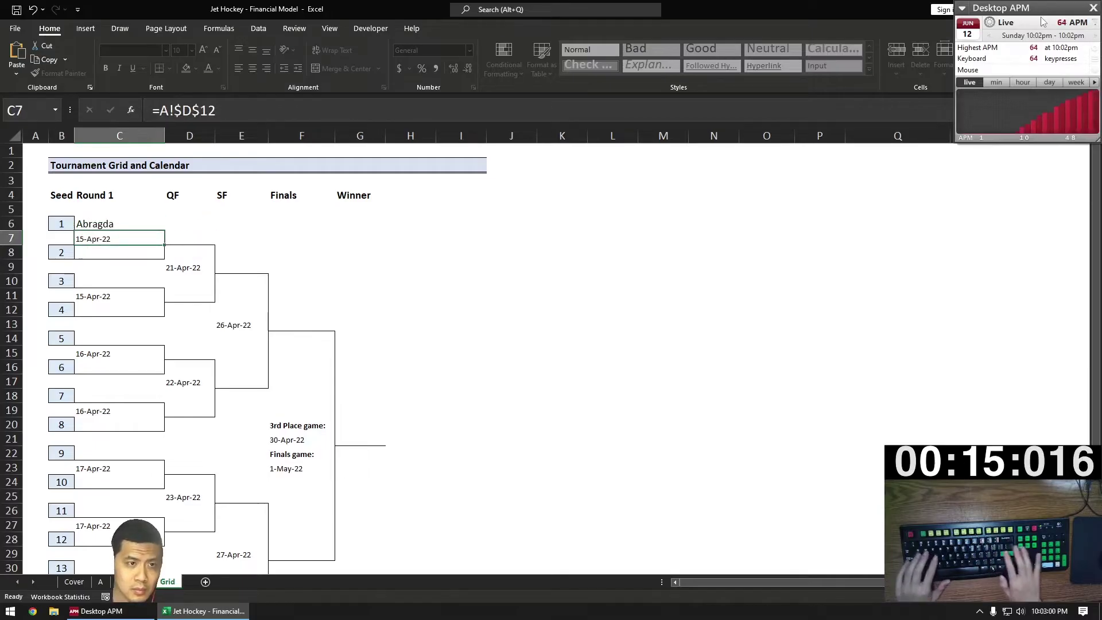
# Step: Add the exact-match argument 0 to C6's MATCH so it returns Abragda
pyautogui.press('Up')
pyautogui.press('F2')
pyautogui.press('Left')
pyautogui.write(', 0')
pyautogui.press('Return')
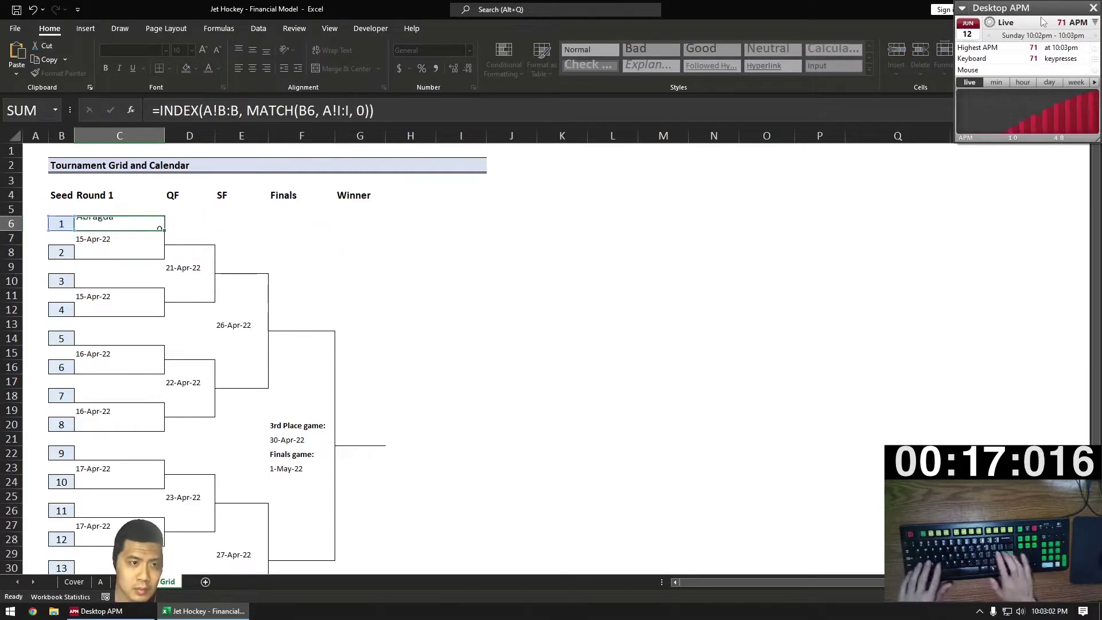
# Step: Copy C6's lookup into the other Round 1 seed slots, filling Borea through Menand
pyautogui.press('Up')
pyautogui.hotkey('ctrl', 'c')
pyautogui.press('Down')
pyautogui.press('Down')
pyautogui.hotkey('ctrl', 'v')
pyautogui.press('Down')
pyautogui.press('Down')
pyautogui.hotkey('ctrl', 'v')
pyautogui.press('Down')
pyautogui.press('Down')
pyautogui.hotkey('ctrl', 'v')
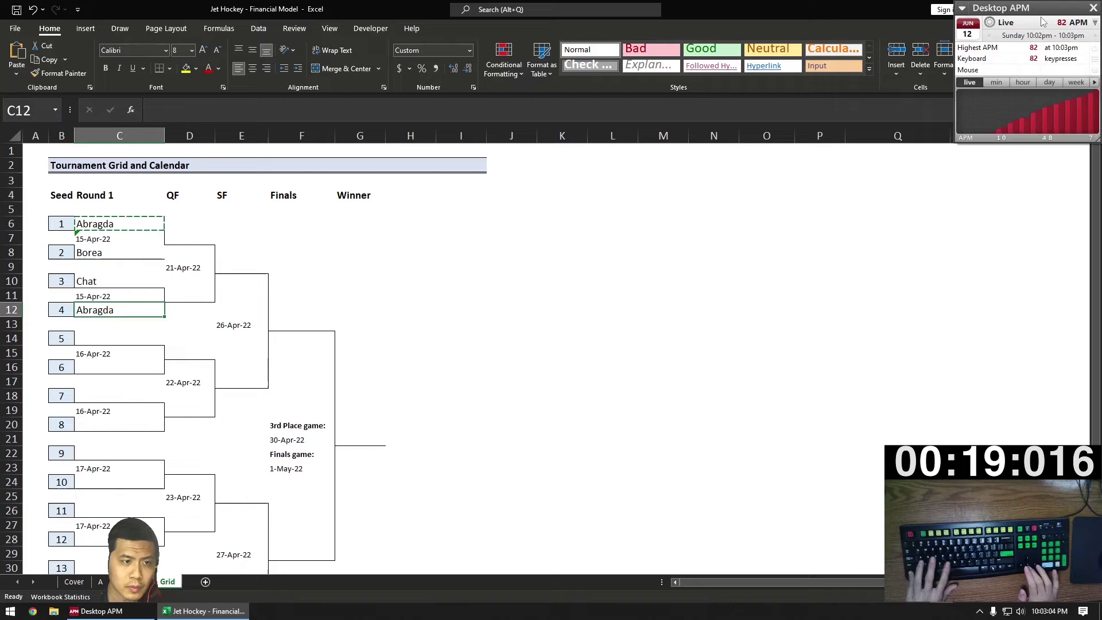
pyautogui.press('Down')
pyautogui.press('Down')
pyautogui.hotkey('ctrl', 'v')
pyautogui.press('Down')
pyautogui.press('Down')
pyautogui.hotkey('ctrl', 'v')
pyautogui.press('Down')
pyautogui.press('Down')
pyautogui.hotkey('ctrl', 'v')
pyautogui.press('Down')
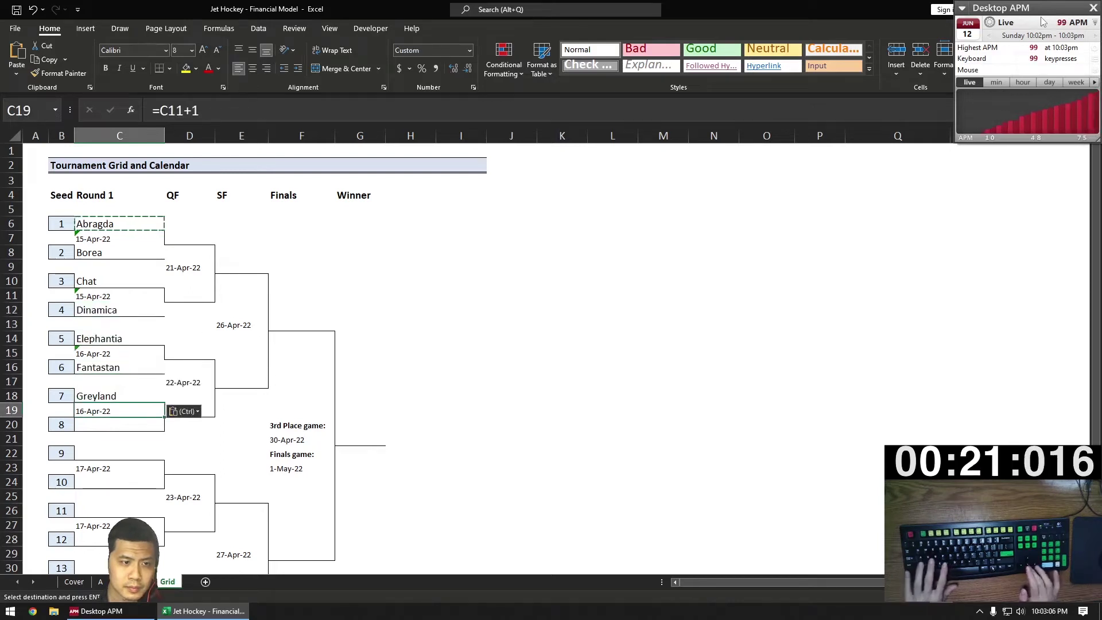
pyautogui.press('Down')
pyautogui.hotkey('ctrl', 'v')
pyautogui.press('Down')
pyautogui.press('Down')
pyautogui.hotkey('ctrl', 'v')
pyautogui.press('Down')
pyautogui.press('Down')
pyautogui.hotkey('ctrl', 'v')
pyautogui.press('Down')
pyautogui.press('Down')
pyautogui.hotkey('ctrl', 'v')
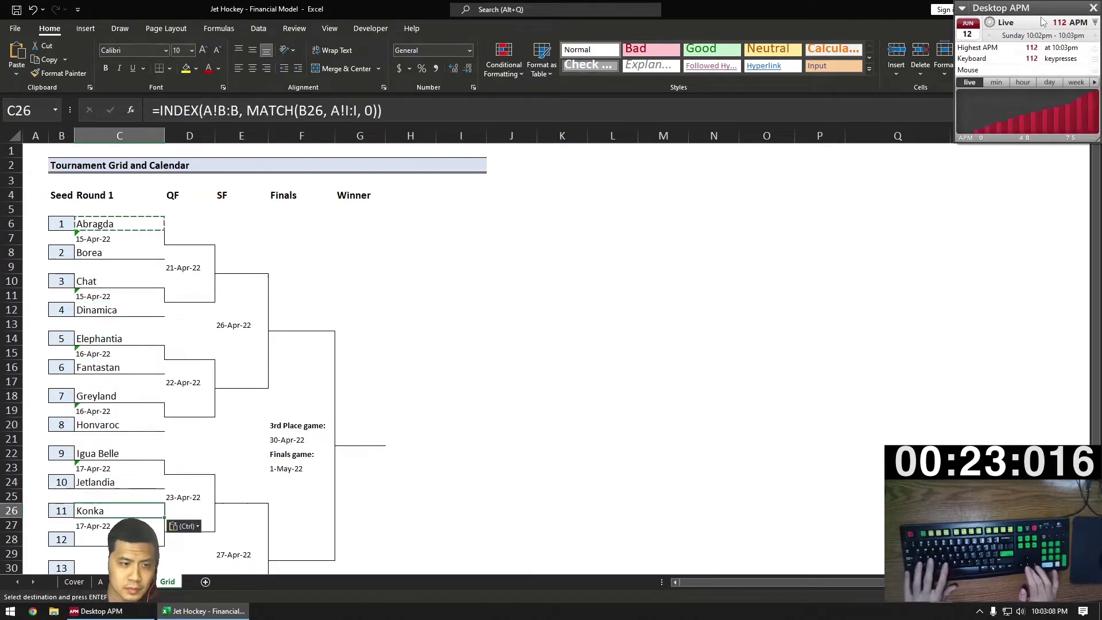
pyautogui.press('Down')
pyautogui.press('Down')
pyautogui.hotkey('ctrl', 'v')
pyautogui.press('Down')
pyautogui.press('Down')
pyautogui.hotkey('ctrl', 'v')
pyautogui.press('Down')
pyautogui.press('Down')
pyautogui.hotkey('ctrl', 'v')
pyautogui.press('Down')
pyautogui.press('Down')
pyautogui.hotkey('ctrl', 'v')
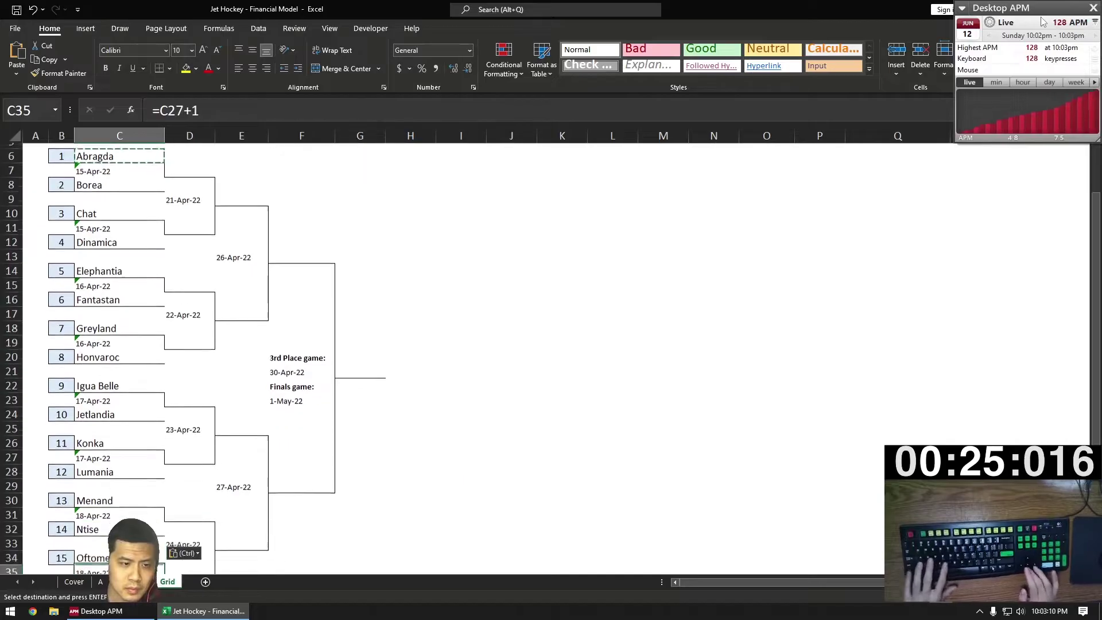
pyautogui.press('Down')
pyautogui.press('Down')
pyautogui.hotkey('ctrl', 'v')
pyautogui.press('Right')
pyautogui.press('Right')
pyautogui.press('Right')
pyautogui.press('Right')
pyautogui.press('Right')
pyautogui.press('Right')
pyautogui.hotkey('ctrl', 'Up')
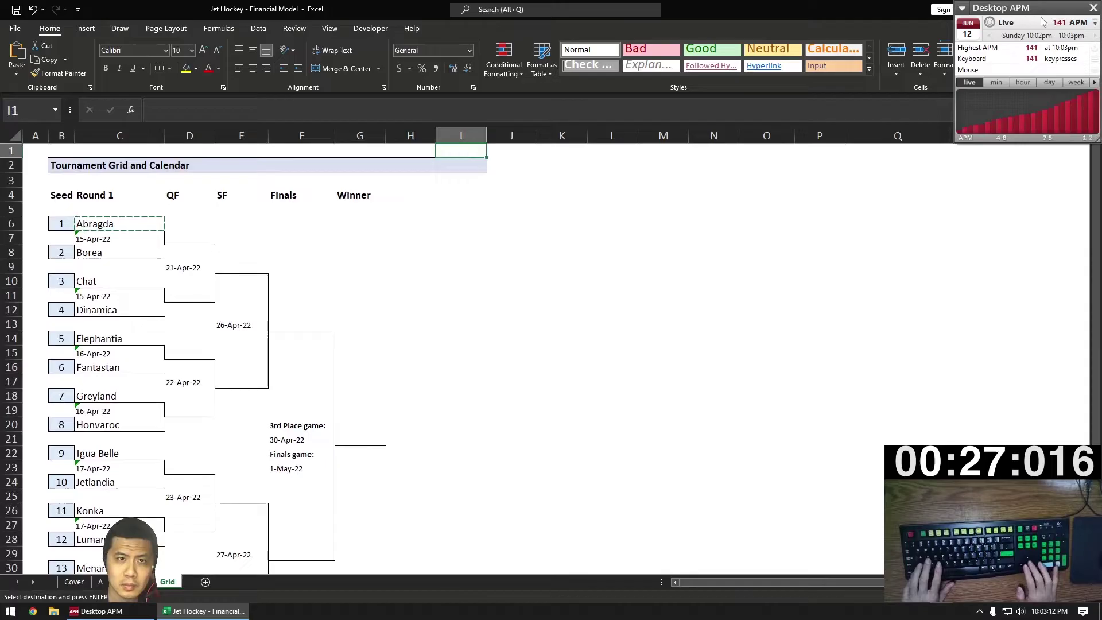
pyautogui.press('Down')
pyautogui.press('Down')
pyautogui.press('Down')
pyautogui.press('Right')
pyautogui.press('Right')
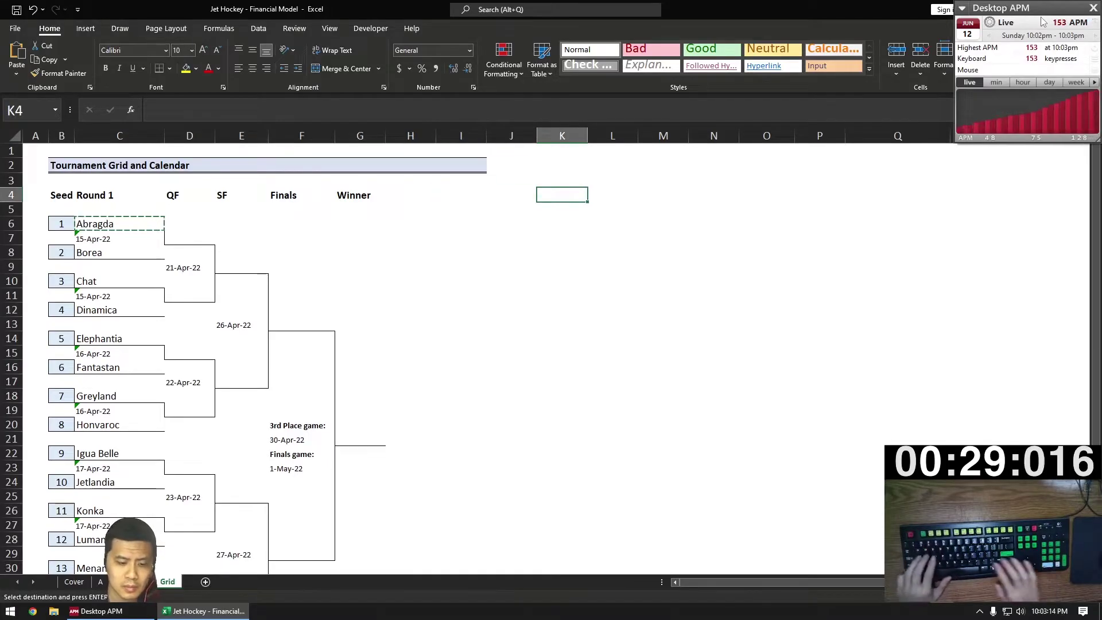
# Step: Type the helper table headings Seed, Name, #, 1, 2, 3, 4, d across K4:R4
pyautogui.write('Seed')
pyautogui.press('Tab')
pyautogui.write('Name')
pyautogui.press('Tab')
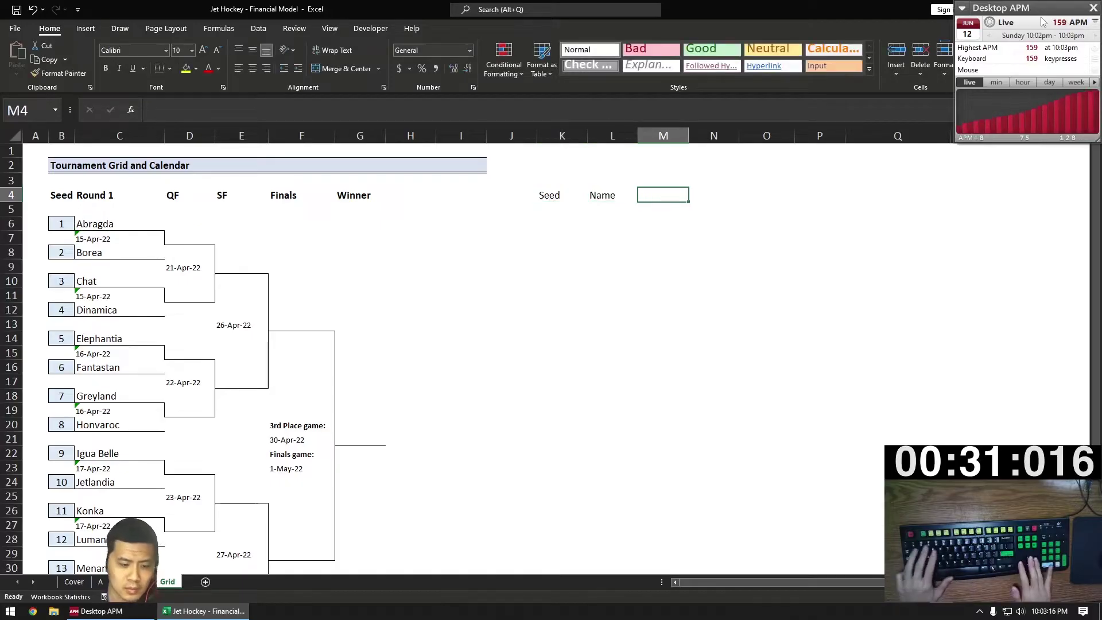
pyautogui.write('#')
pyautogui.press('Tab')
pyautogui.write('1')
pyautogui.press('Tab')
pyautogui.write('2')
pyautogui.press('Tab')
pyautogui.write('3')
pyautogui.press('Tab')
pyautogui.write('4')
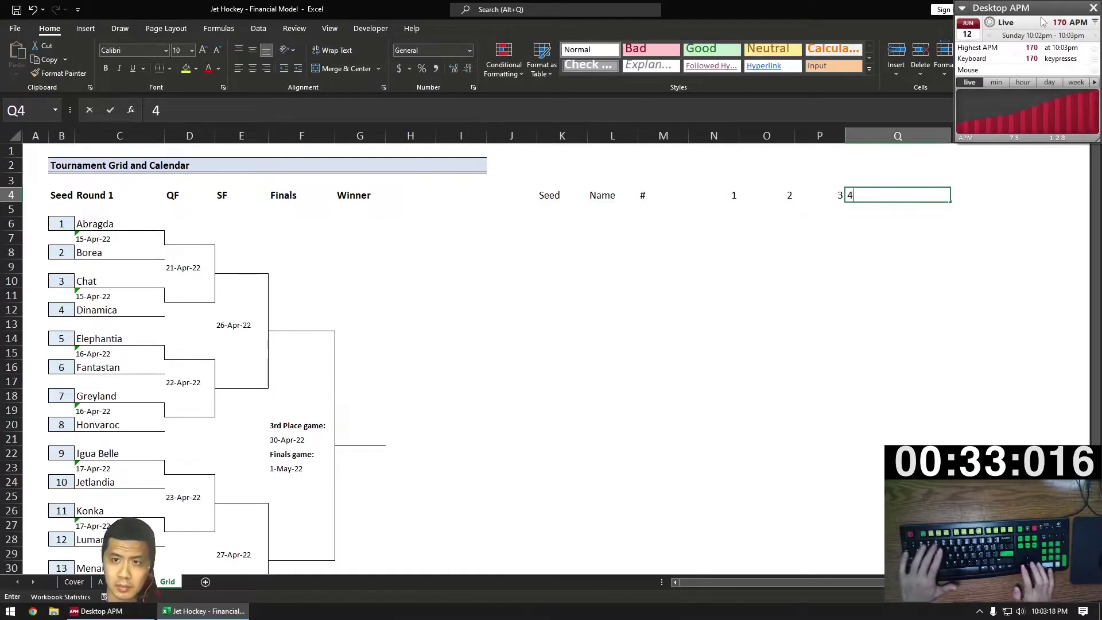
pyautogui.press('Left')
pyautogui.press('Right')
pyautogui.press('Right')
pyautogui.write('d')
pyautogui.press('Left')
pyautogui.press('Left')
pyautogui.press('Left')
pyautogui.press('Left')
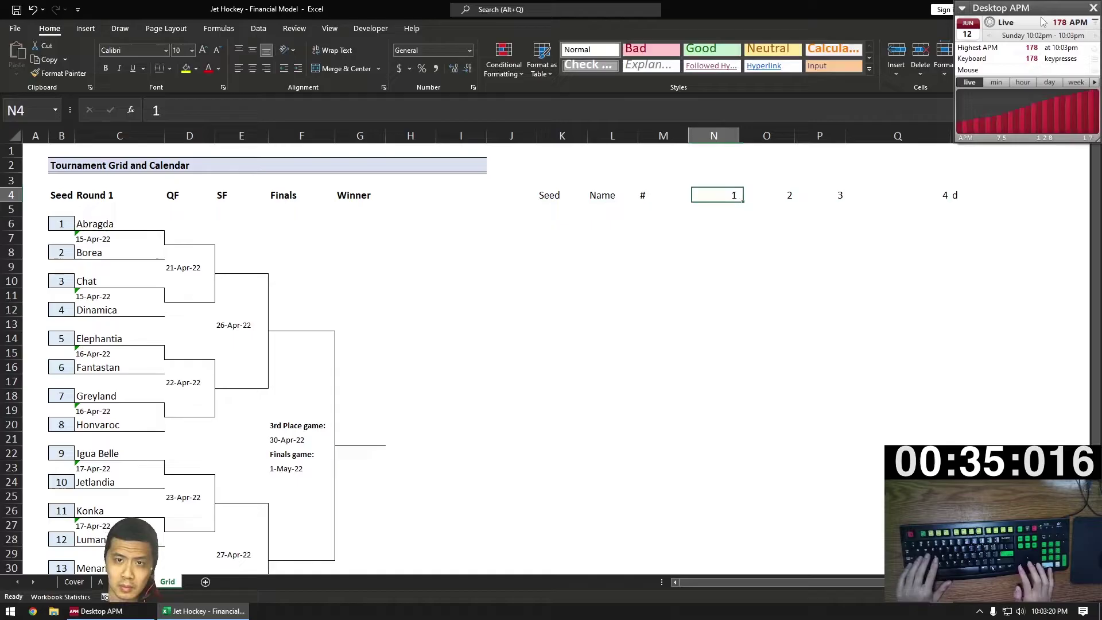
# Step: Enter =IF($B6=0, K5, B6) in K6 to list seed 1
pyautogui.press('Left')
pyautogui.press('Left')
pyautogui.press('Down')
pyautogui.press('Left')
pyautogui.press('Down')
pyautogui.write('=IF(')
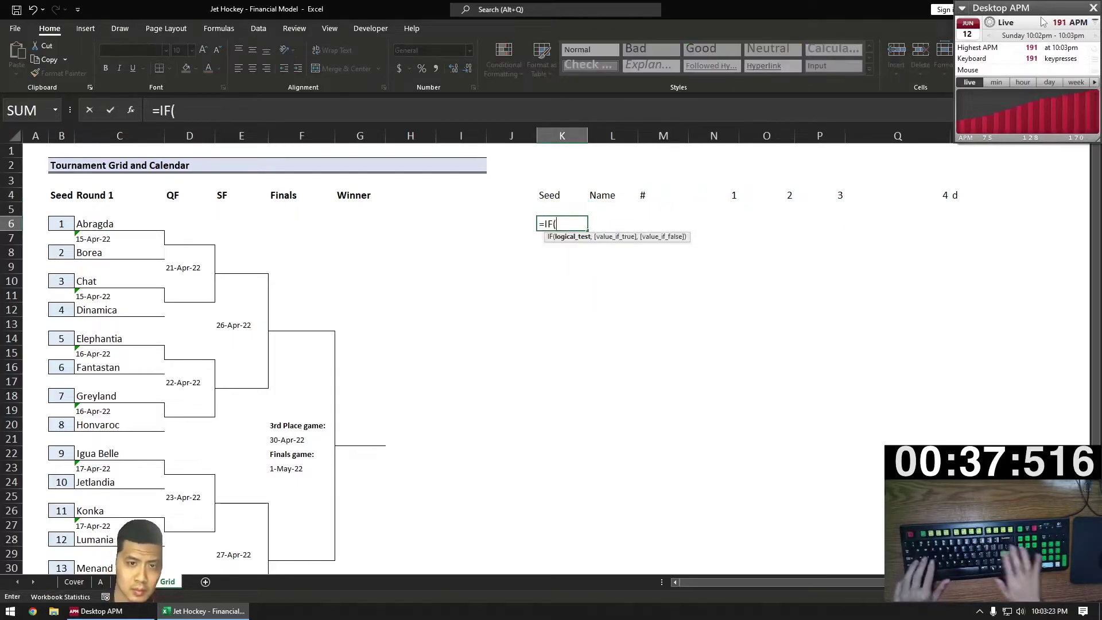
pyautogui.hotkey('ctrl', 'Left')
pyautogui.press('Left')
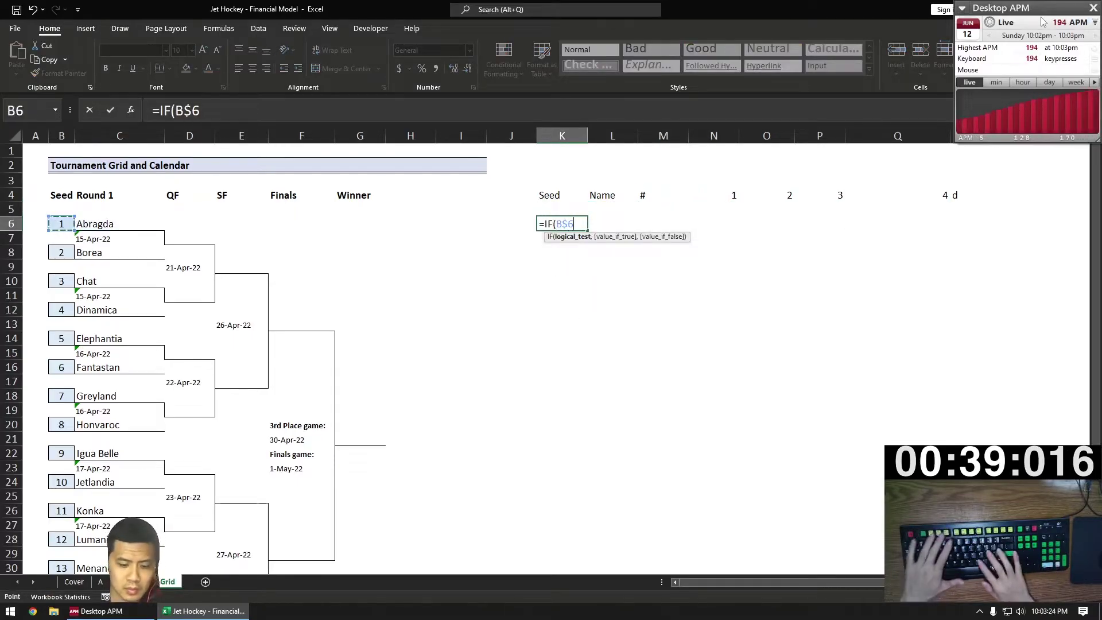
pyautogui.write('=0, K5')
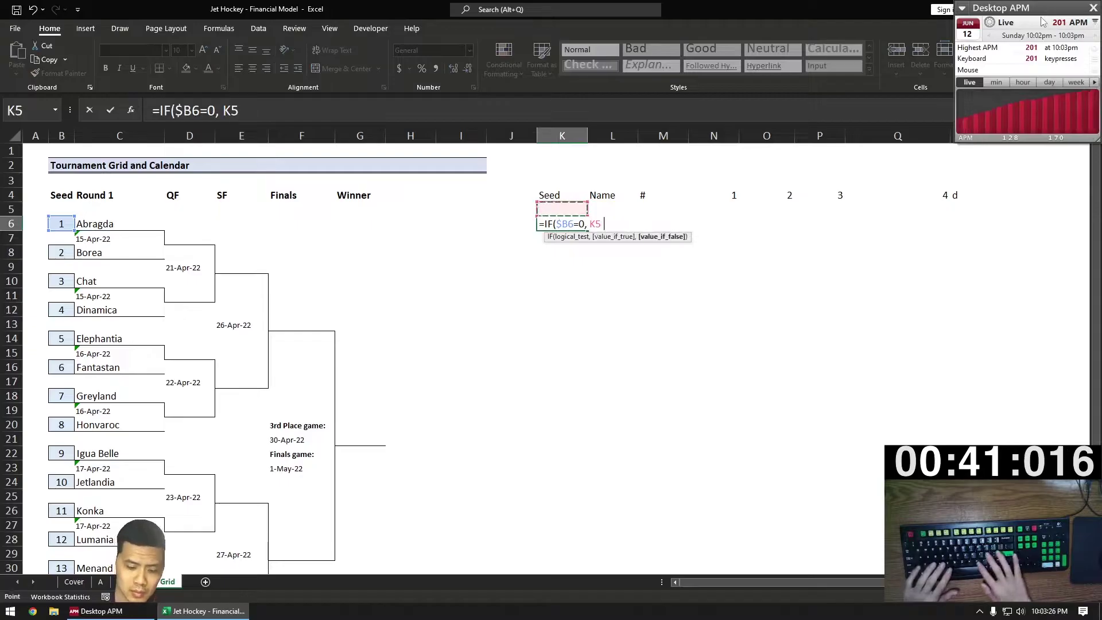
pyautogui.write(', B6')
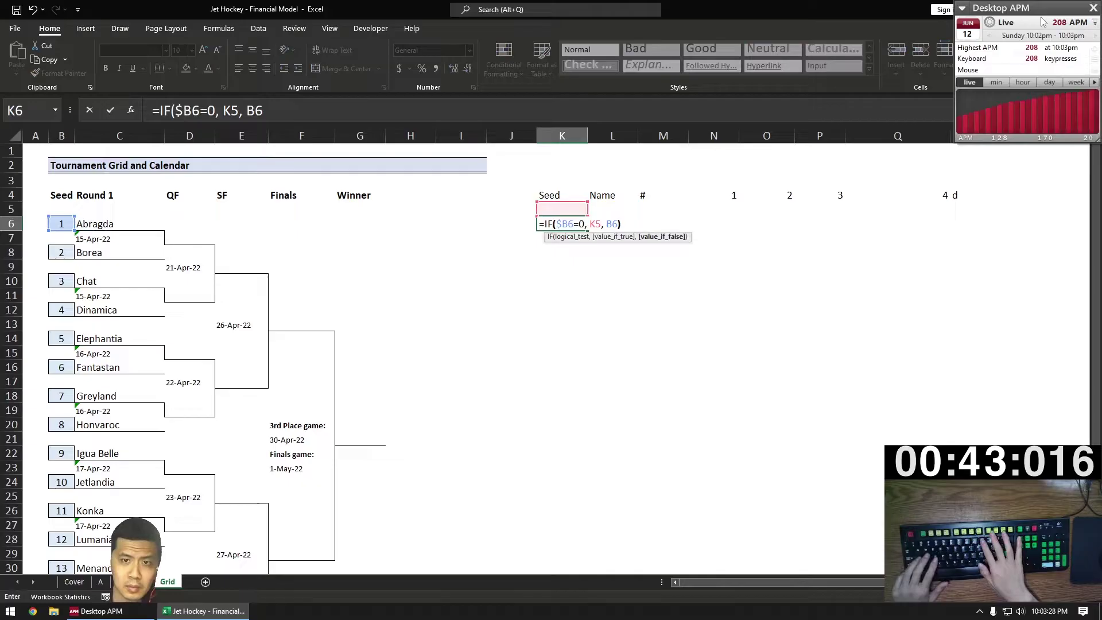
pyautogui.hotkey('ctrl', 'Return')
# Step: Copy the K6 seed formula into L6 so the Name column shows Abragda
pyautogui.hotkey('ctrl', 'c')
pyautogui.press('Right')
pyautogui.hotkey('ctrl', 'v')
# Step: Paste C6's INDEX/MATCH lookup formula text into M6 as a starting point
pyautogui.press('Right')
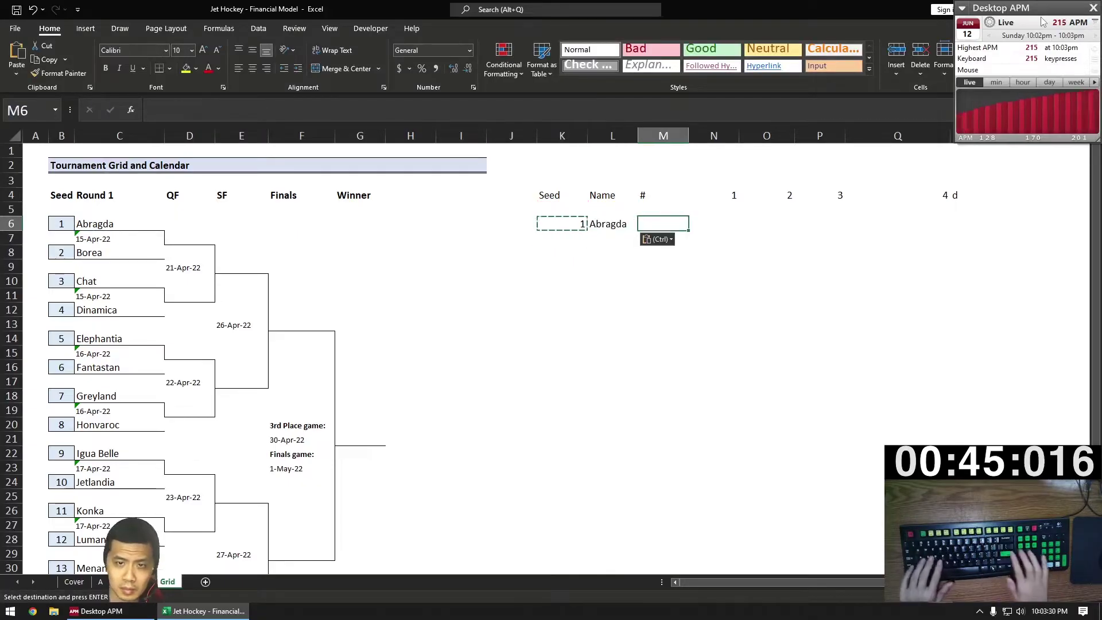
pyautogui.hotkey('ctrl', 'Left')
pyautogui.hotkey('ctrl', 'Left')
pyautogui.hotkey('ctrl', 'Left')
pyautogui.press('F2')
pyautogui.hotkey('shift', 'Home')
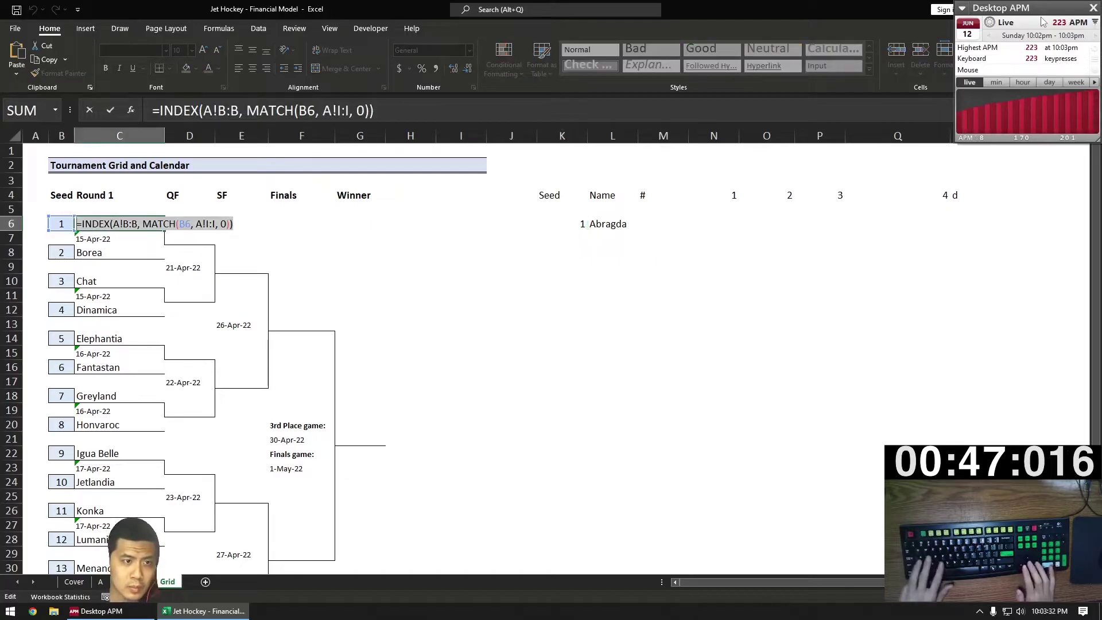
pyautogui.hotkey('ctrl', 'c')
pyautogui.press('Escape')
pyautogui.hotkey('ctrl', 'Right')
pyautogui.press('Right')
pyautogui.press('Right')
pyautogui.press('F2')
pyautogui.hotkey('ctrl', 'v')
# Step: Edit M6 to =INDEX(A!G:G, MATCH(L6, A!B:B, 0))+(100-CODE(LEFT(L6,1)))/100, giving 60.35
pyautogui.press('Left')
pyautogui.press('Left')
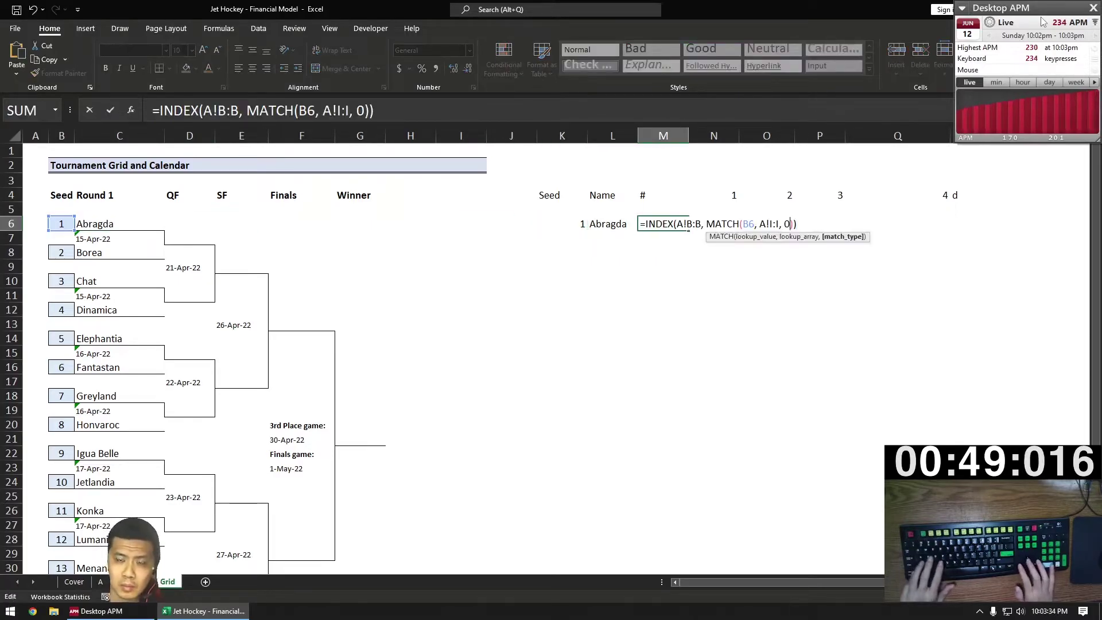
pyautogui.hotkey('ctrl', 'Left')
pyautogui.hotkey('ctrl', 'Left')
pyautogui.hotkey('ctrl', 'Left')
pyautogui.press('BackSpace')
pyautogui.press('BackSpace')
pyautogui.press('BackSpace')
pyautogui.write('G:G')
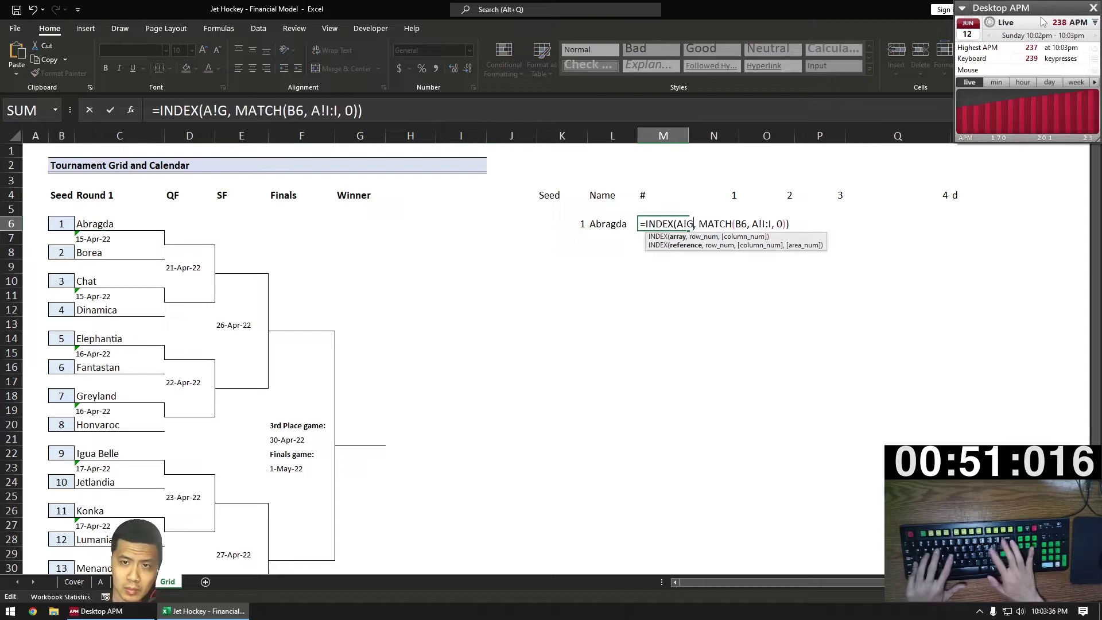
pyautogui.hotkey('ctrl', 'Right')
pyautogui.hotkey('ctrl', 'Right')
pyautogui.press('BackSpace')
pyautogui.write('L')
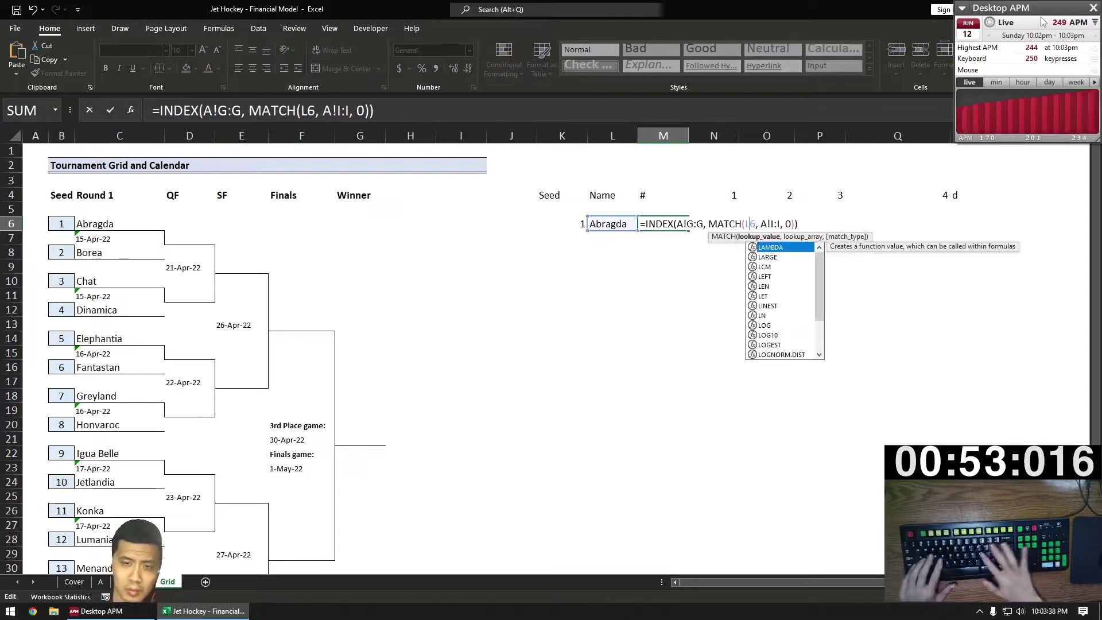
pyautogui.hotkey('ctrl', 'Right')
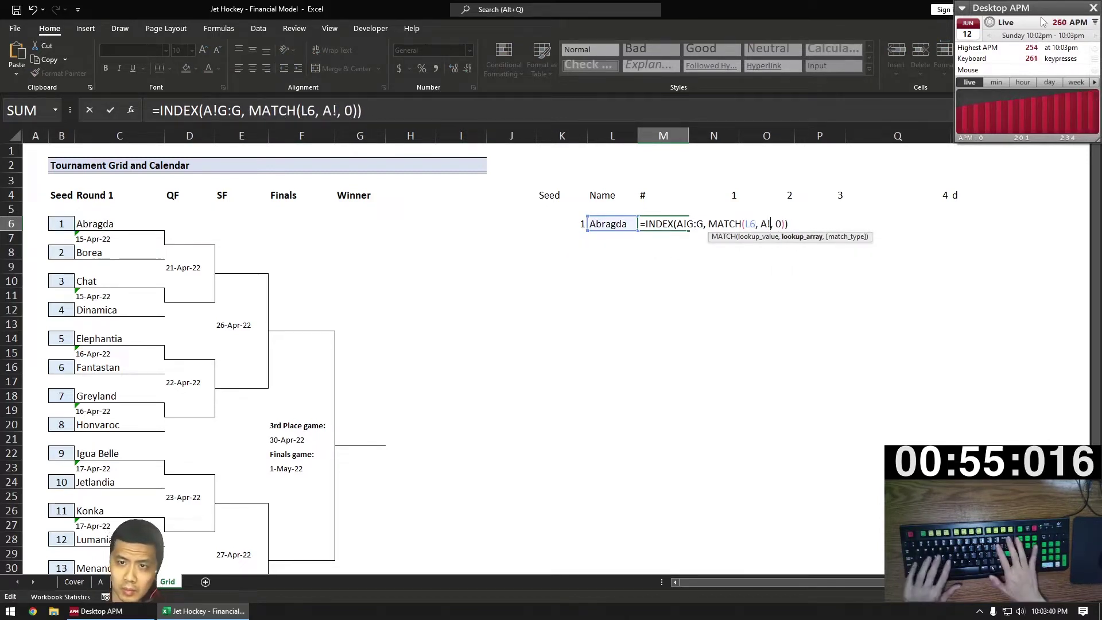
pyautogui.write('B:B')
pyautogui.press('End')
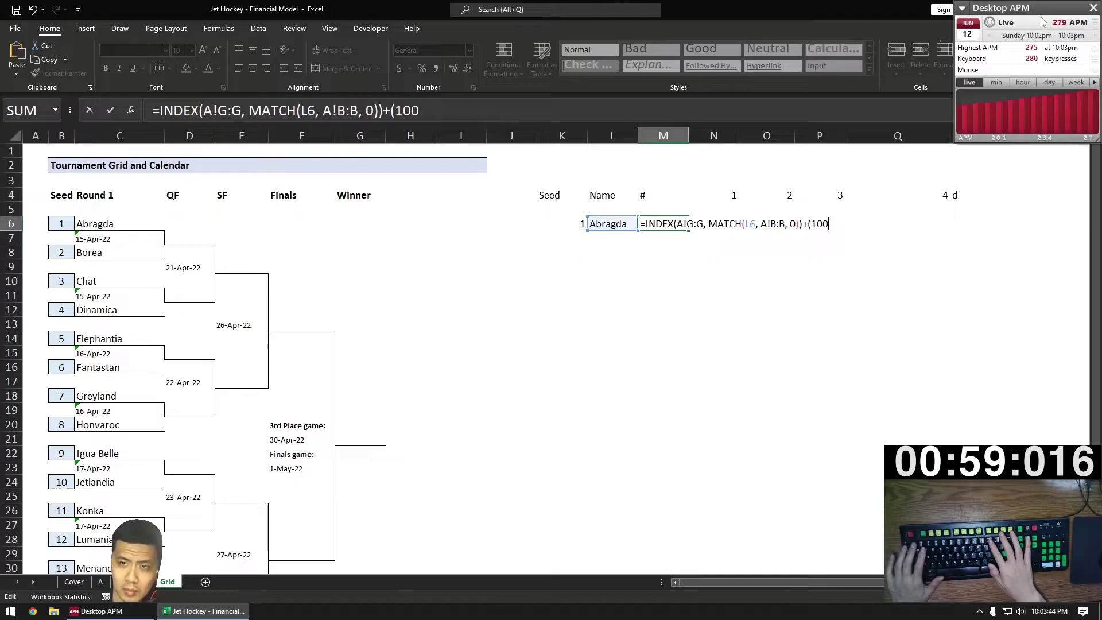
pyautogui.write('+(100-CODE(LEF')
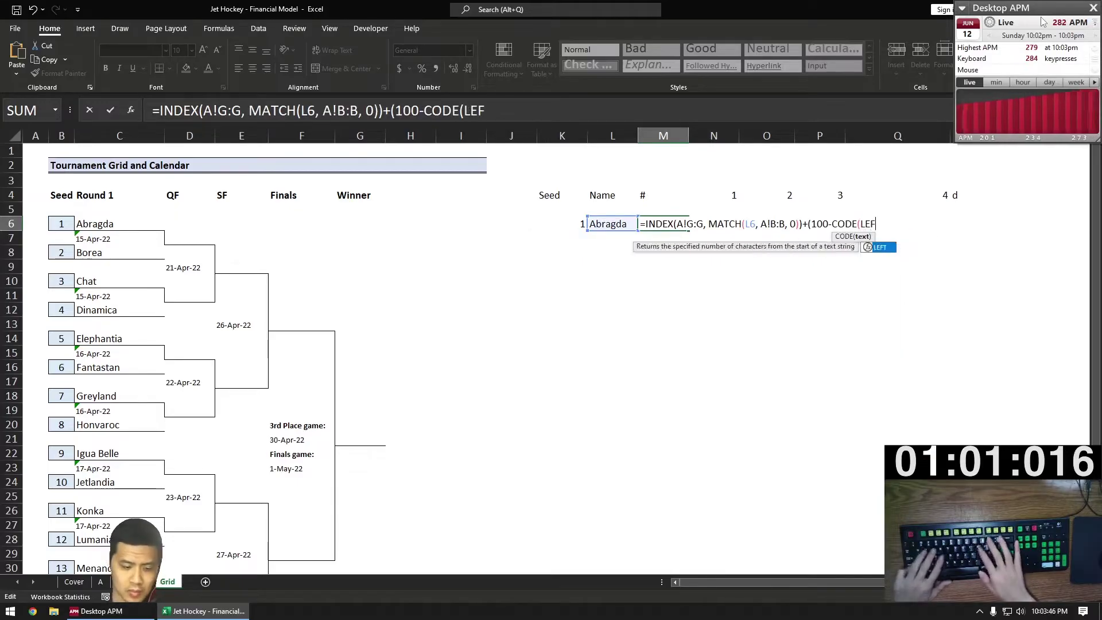
pyautogui.write('T(L6, 1)))/100')
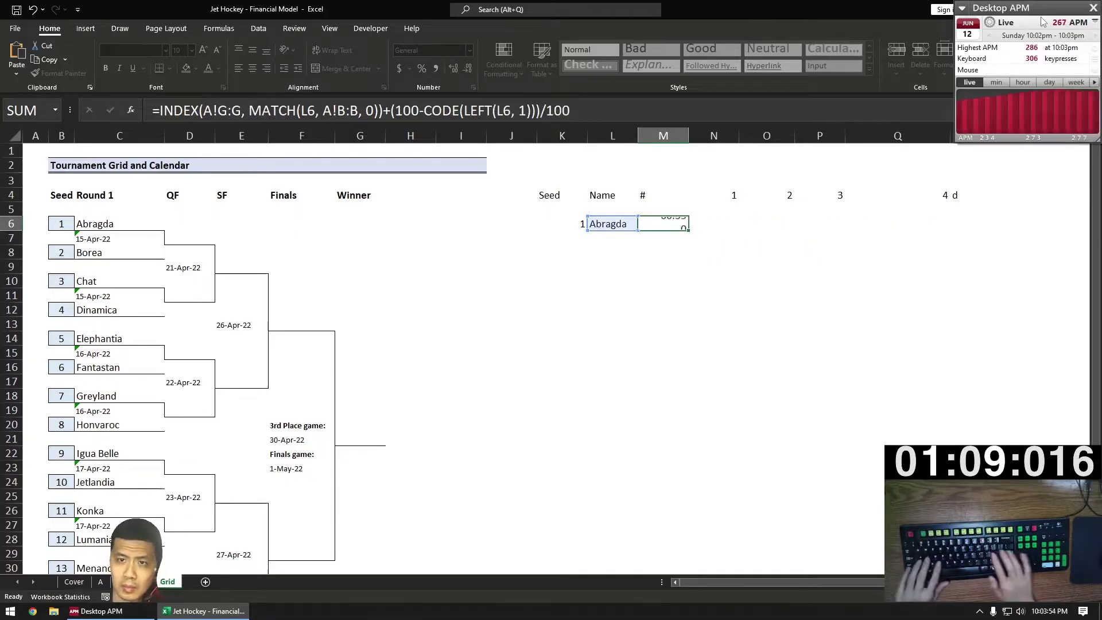
pyautogui.hotkey('ctrl', 'Return')
pyautogui.press('Right')
pyautogui.write('=IF(AND(')
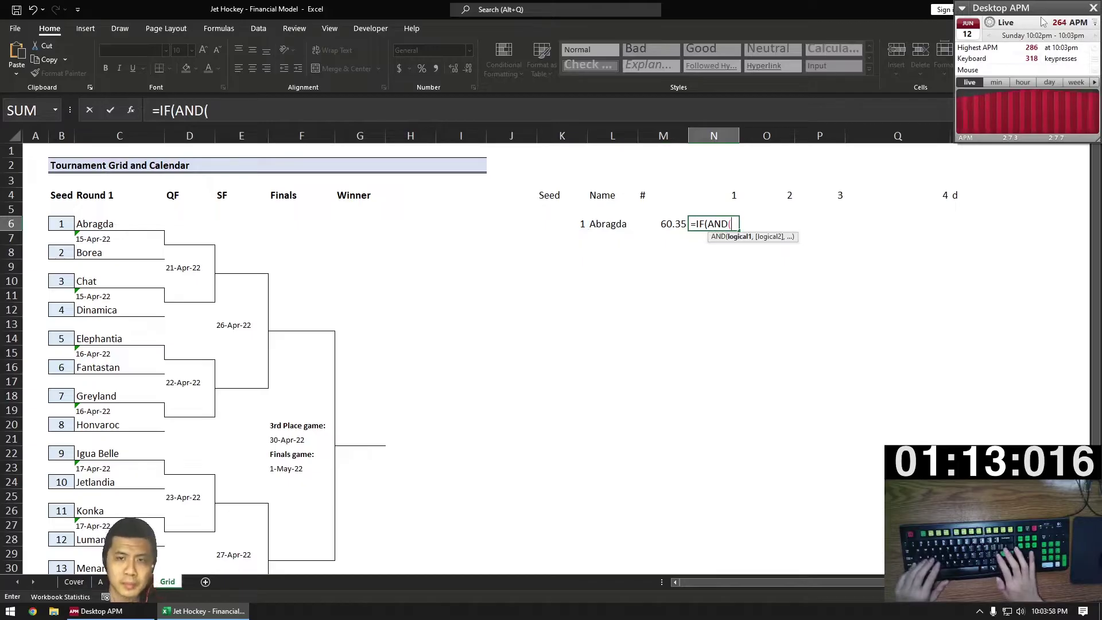
pyautogui.write('ISNUMBER')
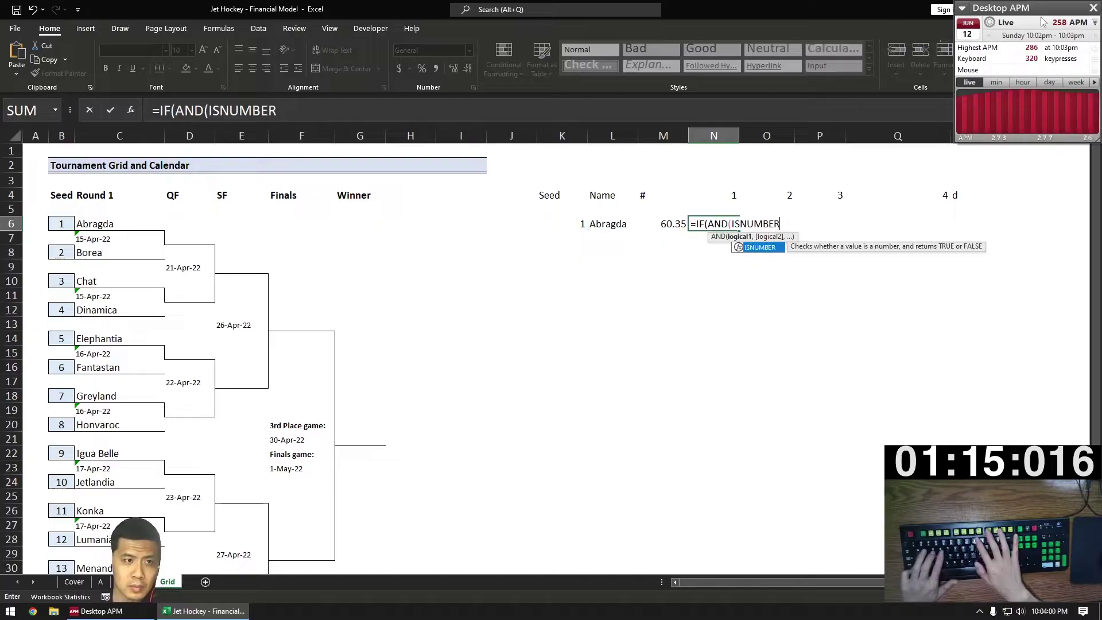
pyautogui.write('(C7')
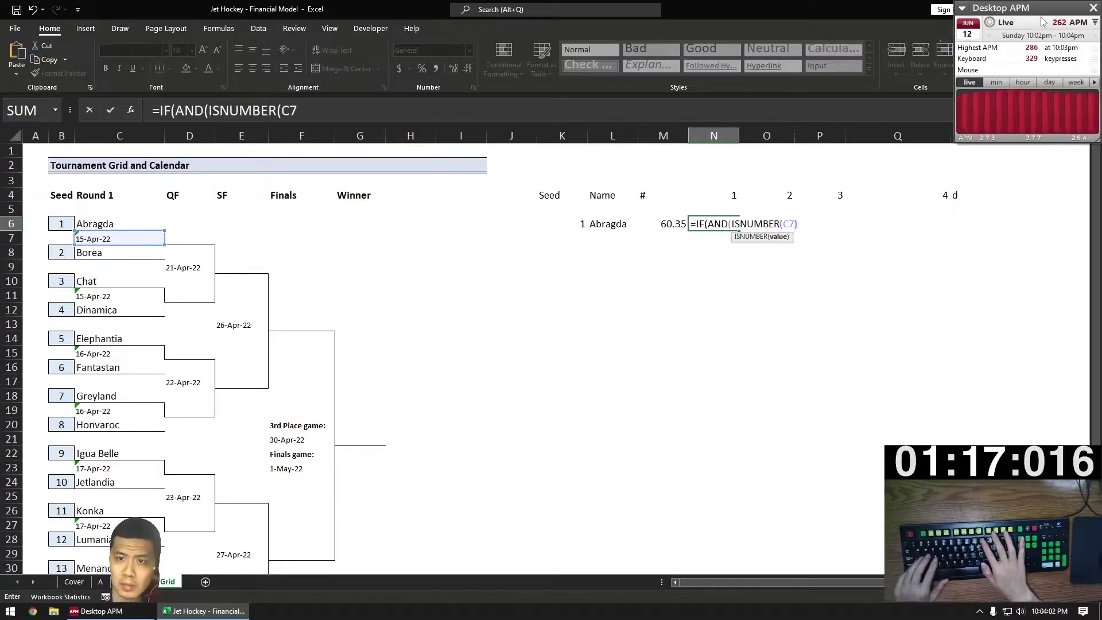
pyautogui.write('), C7')
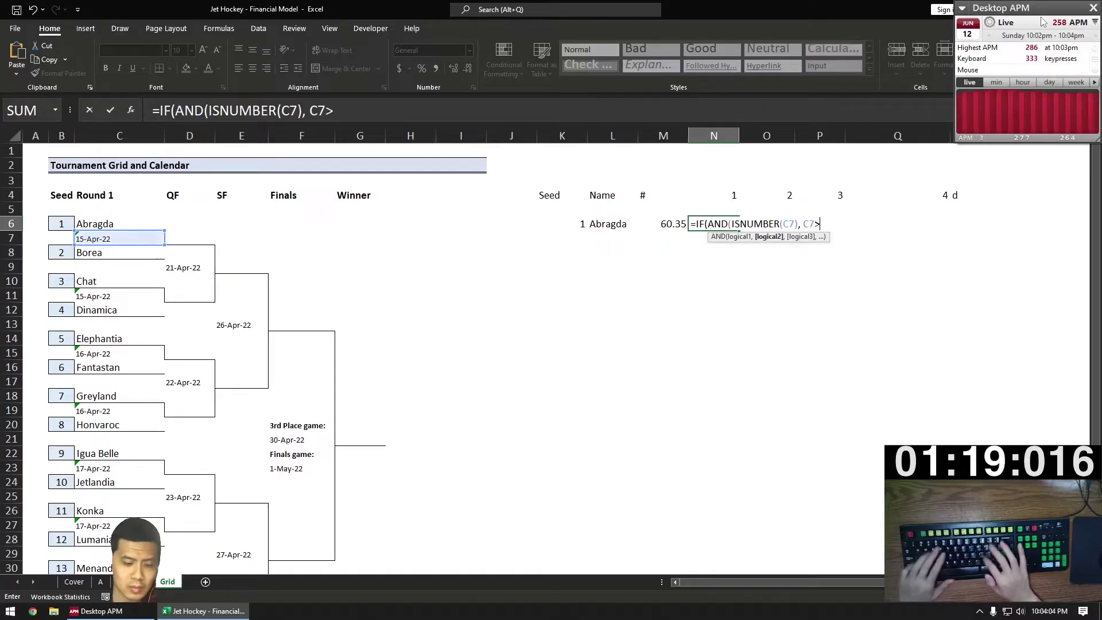
pyautogui.write('>40000, C')
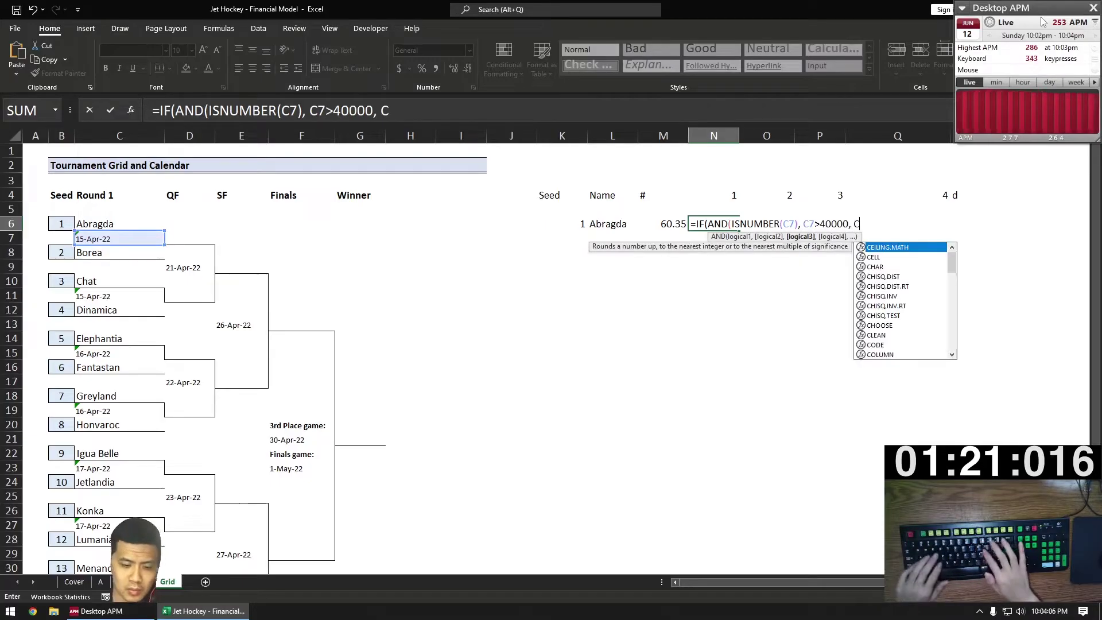
# Step: Finish N6's first-round date formula as =IF(AND(ISNUMBER(C7),C7>40000),C7,N5)
pyautogui.press('BackSpace')
pyautogui.press('BackSpace')
pyautogui.press('BackSpace')
pyautogui.write('), C7, ')
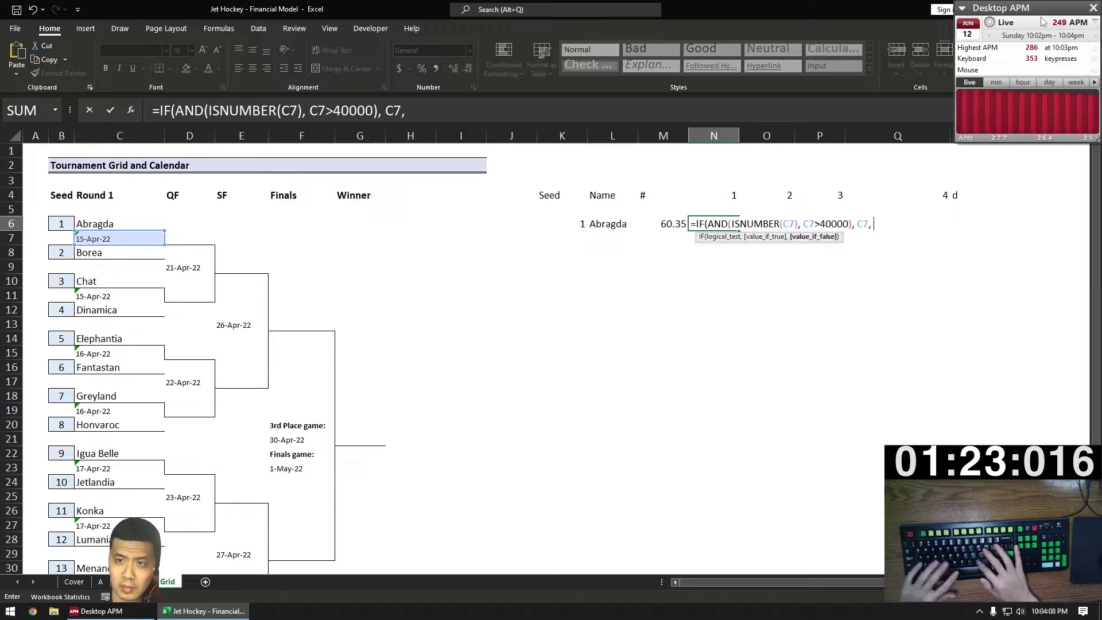
pyautogui.write('0)')
pyautogui.press('BackSpace')
pyautogui.press('BackSpace')
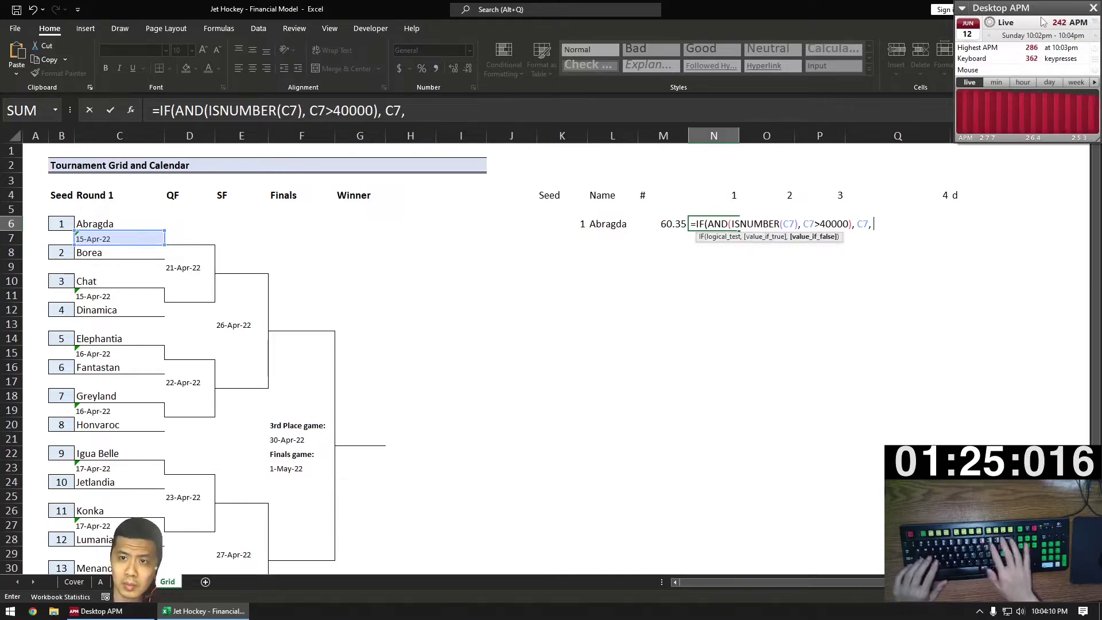
pyautogui.press('Up')
pyautogui.write(')')
pyautogui.hotkey('ctrl', 'Return')
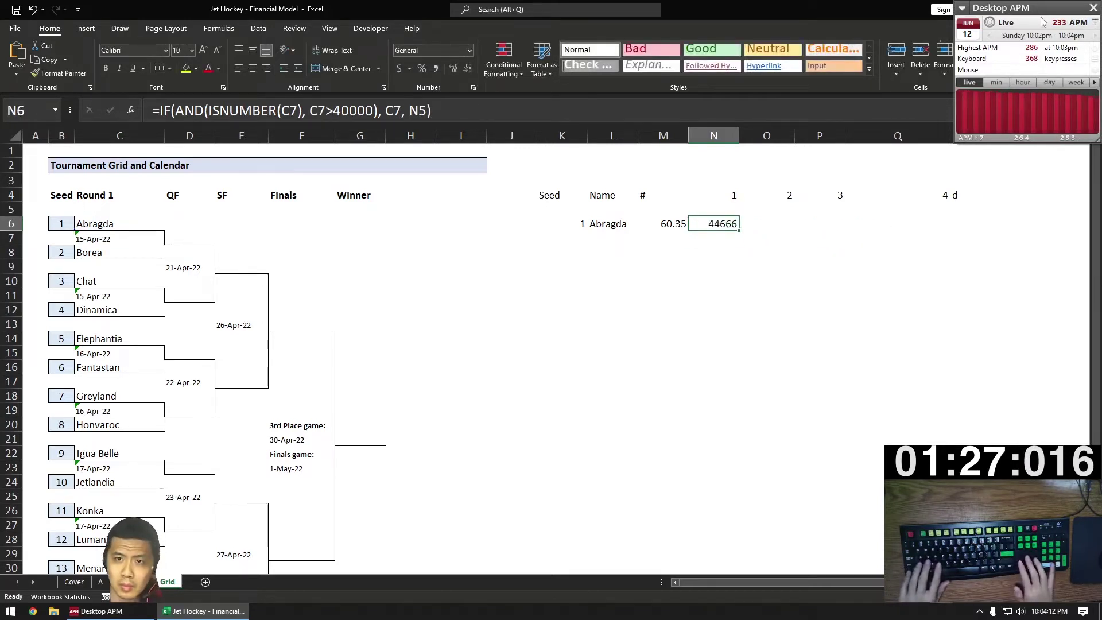
# Step: Copy the first-round date formula into O6 for round two
pyautogui.hotkey('ctrl', 'c')
pyautogui.press('Right')
pyautogui.hotkey('ctrl', 'v')
pyautogui.press('Right')
pyautogui.press('Left')
# Step: Change O6's row-7 references to row 9 so it returns the second-round date
pyautogui.press('F2')
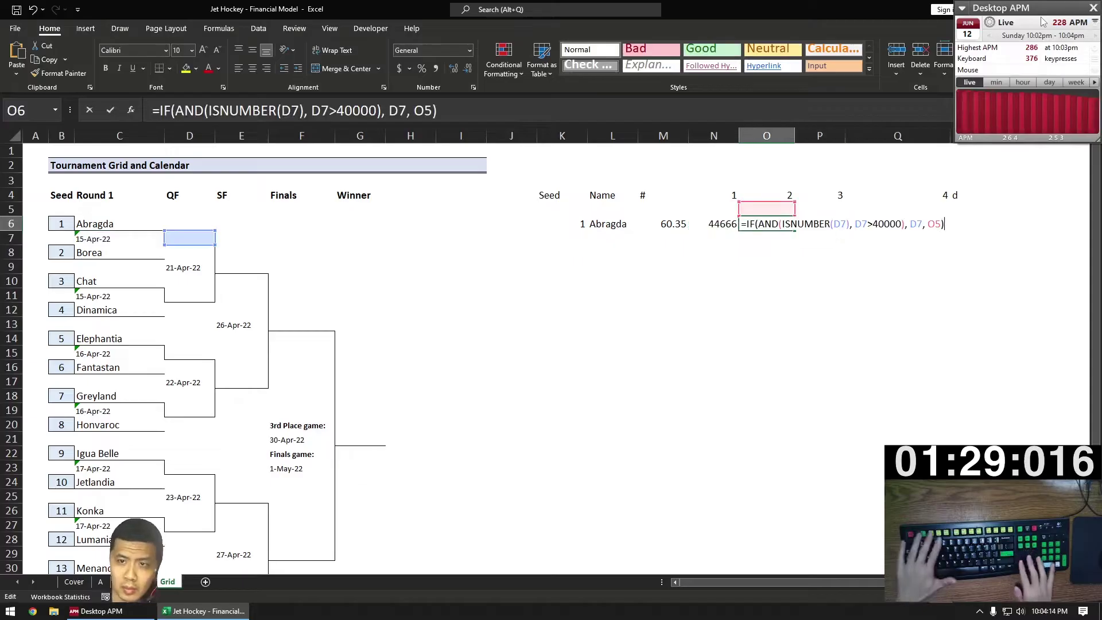
pyautogui.press('Left')
pyautogui.press('Left')
pyautogui.press('Left')
pyautogui.press('Left')
pyautogui.press('Left')
pyautogui.press('Left')
pyautogui.press('Left')
pyautogui.press('Left')
pyautogui.press('Left')
pyautogui.press('Left')
pyautogui.press('Left')
pyautogui.press('Left')
pyautogui.press('Left')
pyautogui.press('Left')
pyautogui.press('Left')
pyautogui.press('Left')
pyautogui.press('Left')
pyautogui.press('Left')
pyautogui.press('Left')
pyautogui.press('Left')
pyautogui.press('Right')
pyautogui.press('Right')
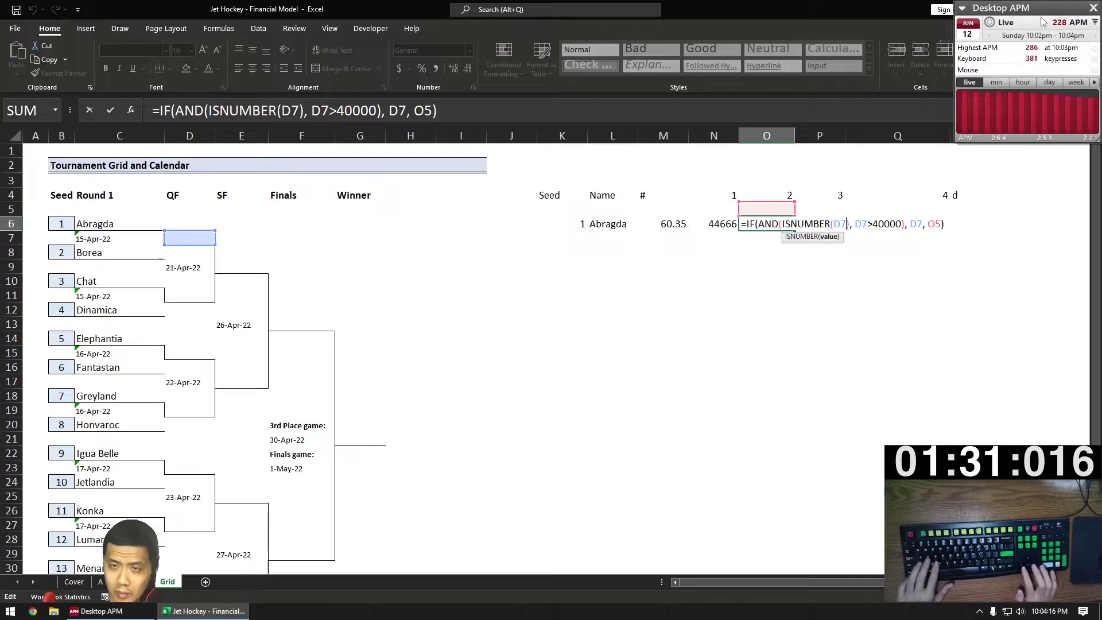
pyautogui.press('Delete')
pyautogui.write('9')
pyautogui.press('BackSpace')
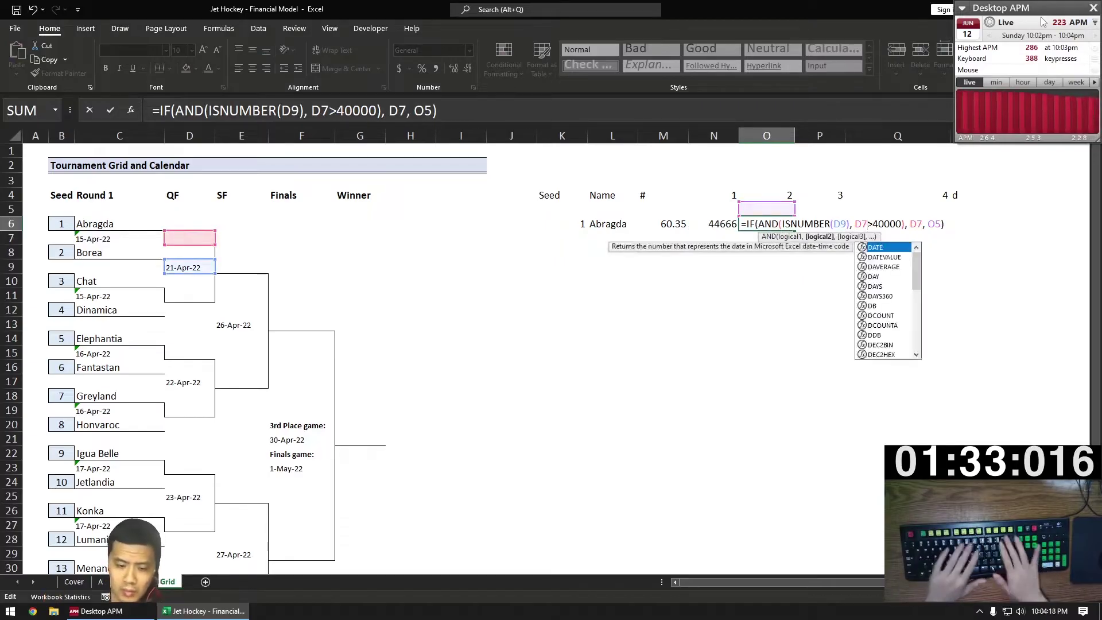
pyautogui.write('9')
pyautogui.press('Right')
pyautogui.press('Right')
pyautogui.press('BackSpace')
pyautogui.write('9')
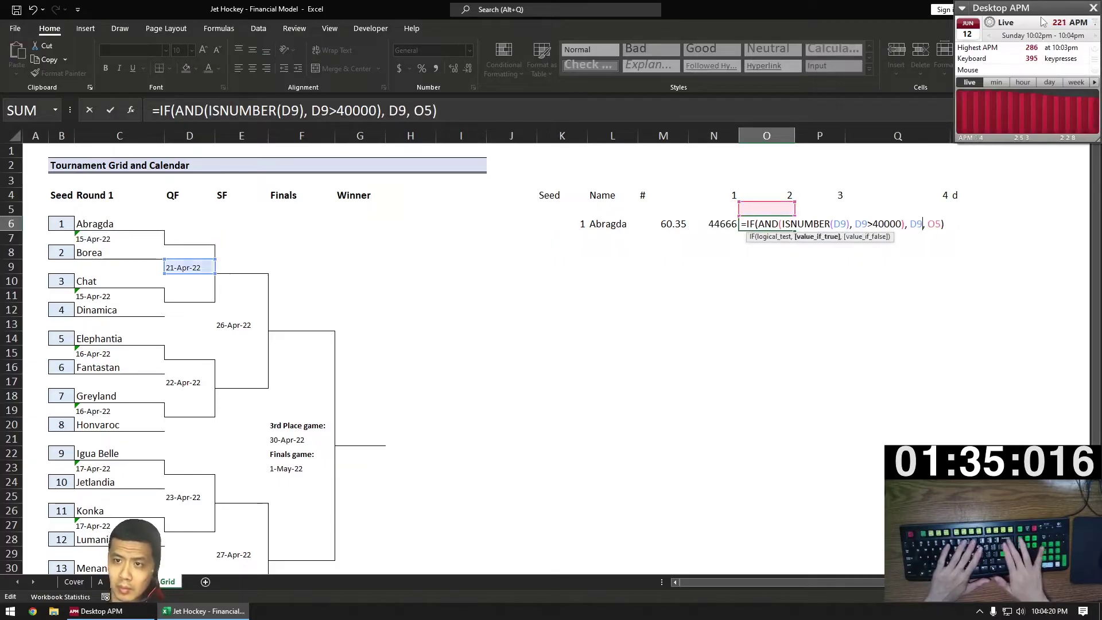
pyautogui.press('Return')
# Step: Set P6 to =$F$21, the 3rd-place game date 30-Apr-22
pyautogui.press('Up')
pyautogui.press('Right')
pyautogui.write('=$F$')
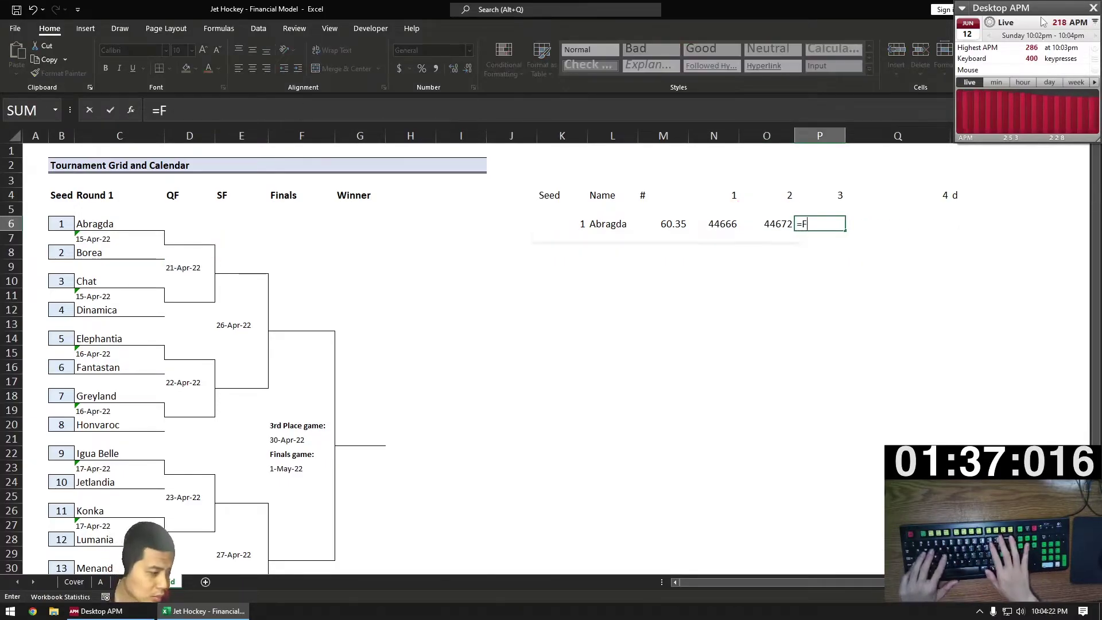
pyautogui.write('21')
pyautogui.press('F4')
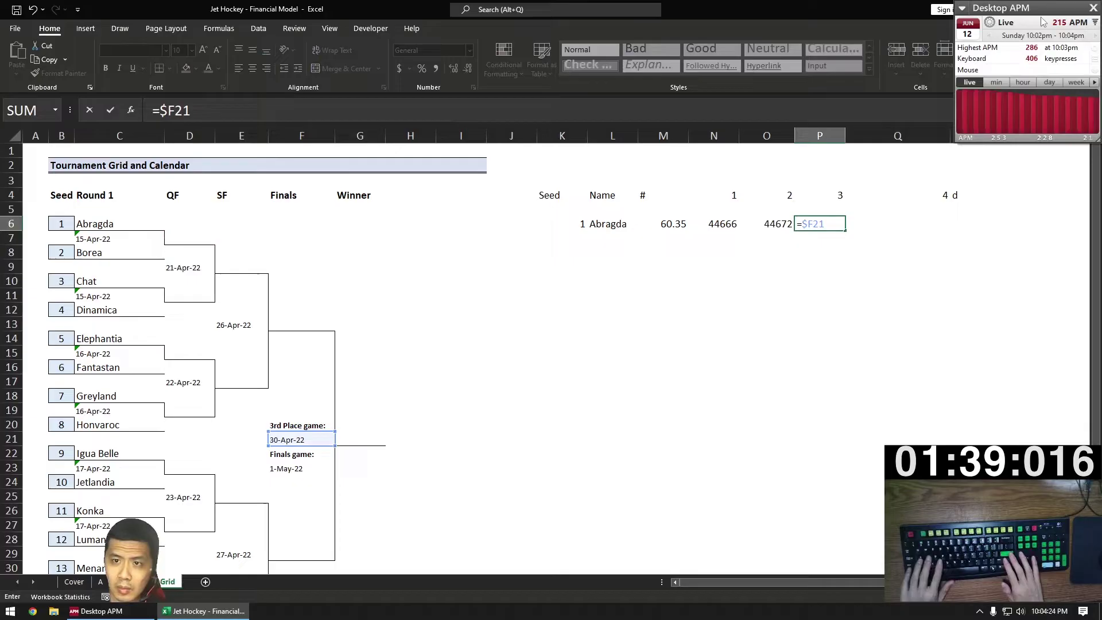
pyautogui.press('Return')
# Step: Fill P6's formula into Q6 and change it to $F23 for the 1-May-22 final
pyautogui.press('Up')
pyautogui.press('Right')
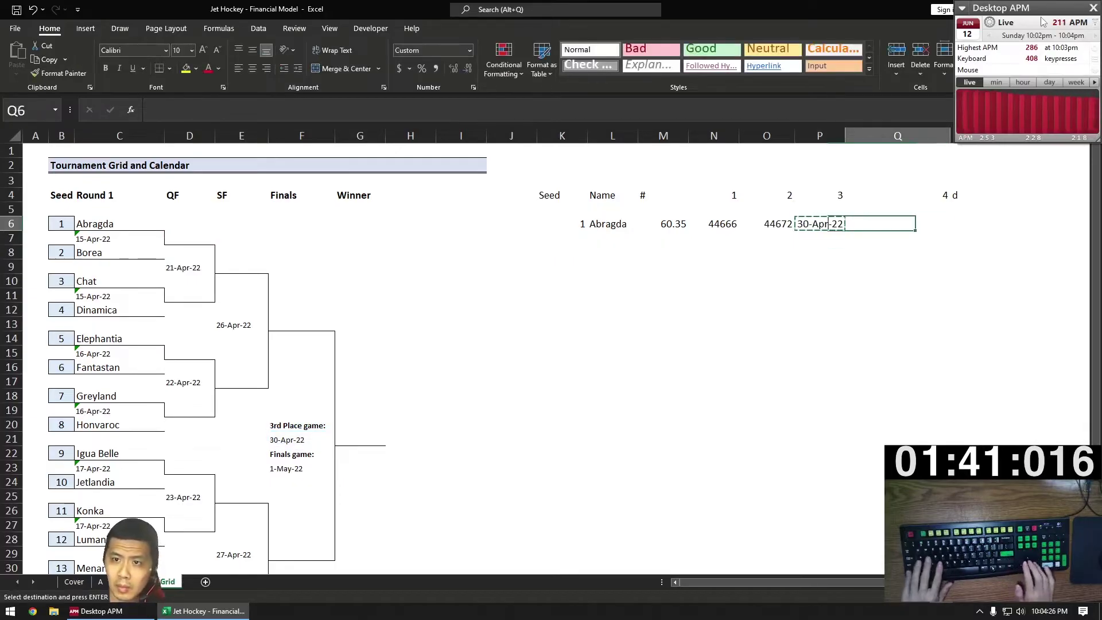
pyautogui.hotkey('ctrl', 'r')
pyautogui.press('F2')
pyautogui.press('BackSpace')
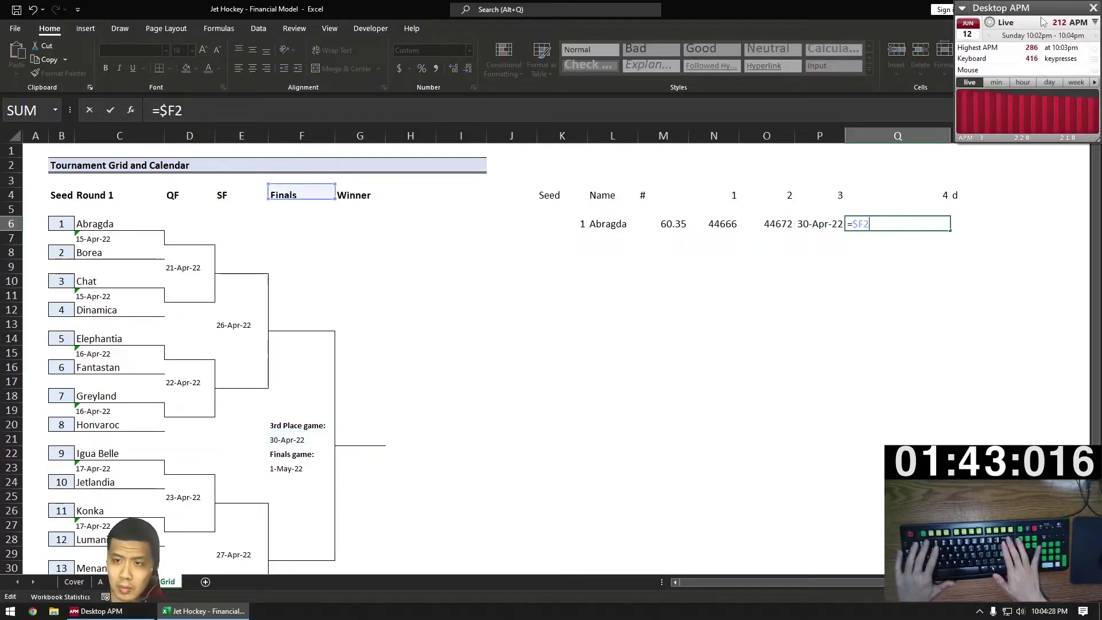
pyautogui.write('3')
pyautogui.press('Return')
pyautogui.press('Up')
# Step: Copy Abragda's completed row K6:Q6
pyautogui.hotkey('ctrl', 'Left')
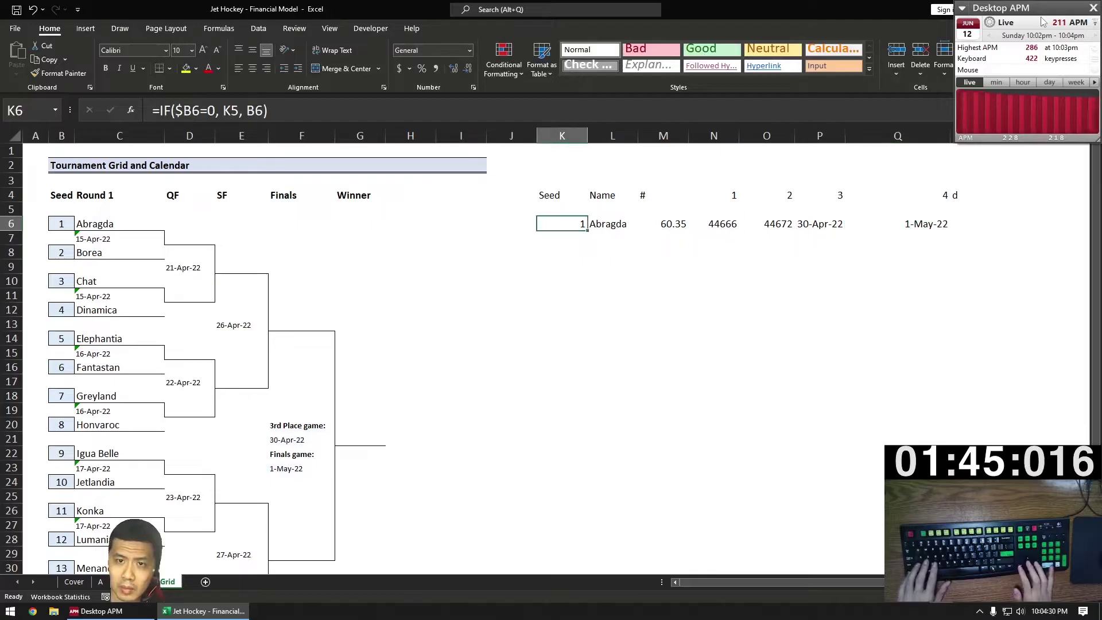
pyautogui.hotkey('ctrl', 'shift', 'Right')
pyautogui.hotkey('ctrl', 'c')
pyautogui.hotkey('ctrl', 'Left')
pyautogui.press('Right')
pyautogui.hotkey('ctrl', 'Right')
pyautogui.hotkey('ctrl', 'Right')
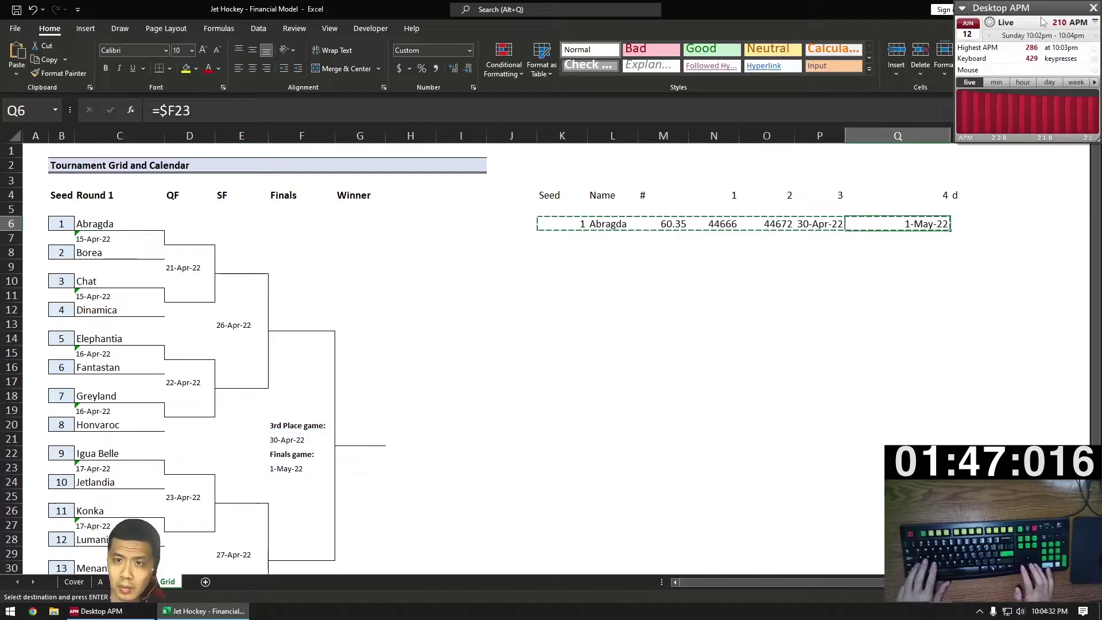
# Step: Paste Special formats onto N6:O6 so the first two round serials display as dates
pyautogui.press('Left')
pyautogui.press('Left')
pyautogui.hotkey('shift', 'Left')
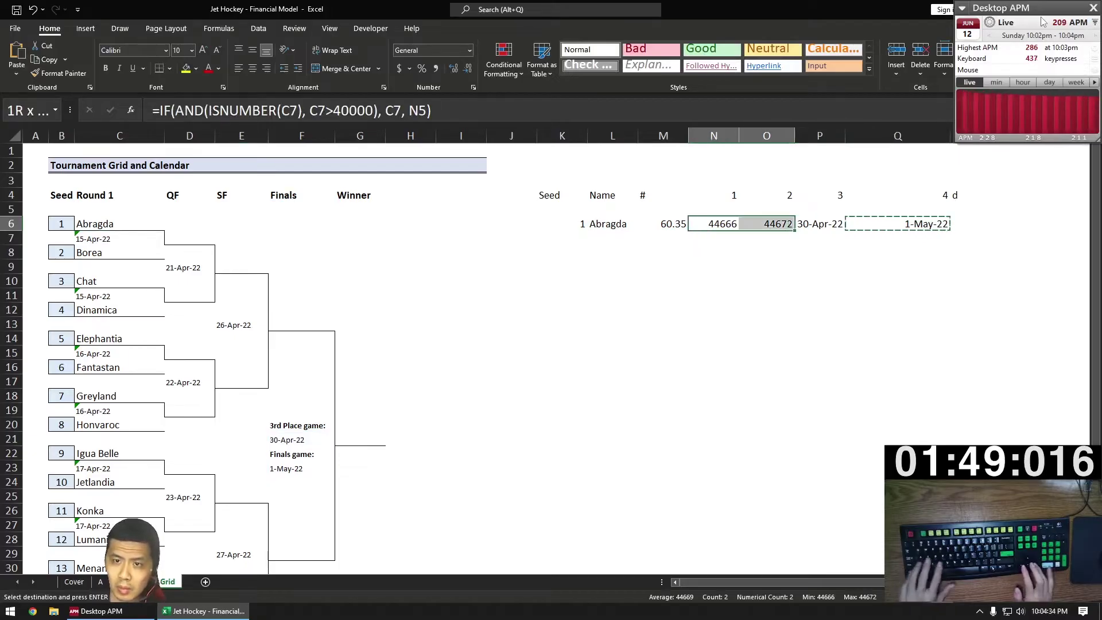
pyautogui.hotkey('ctrl', 'q')
pyautogui.press('Escape')
pyautogui.hotkey('ctrl', 'alt', 'v')
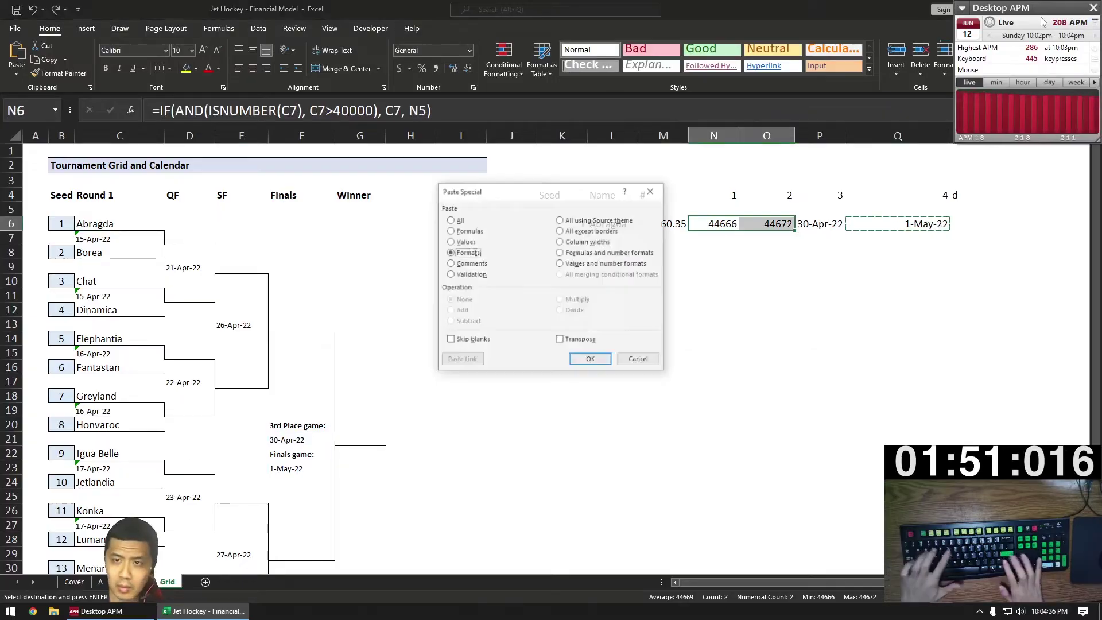
pyautogui.press('t')
pyautogui.press('Return')
pyautogui.hotkey('ctrl', 'Right')
pyautogui.press('Right')
pyautogui.hotkey('ctrl', 'alt', 'v')
pyautogui.press('t')
pyautogui.press('Return')
pyautogui.press('Left')
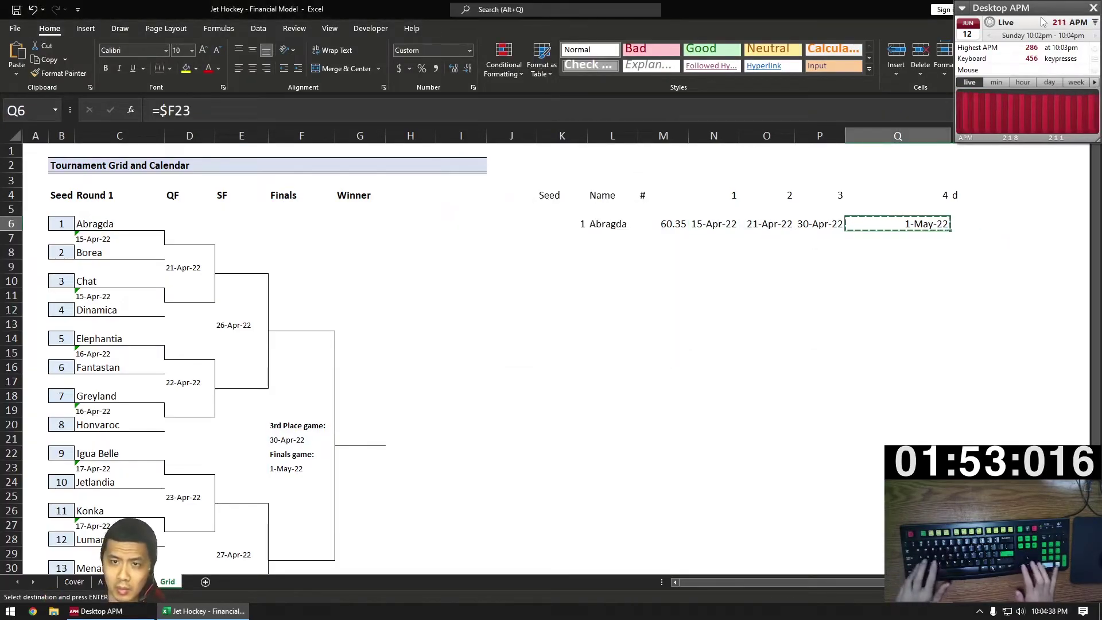
# Step: Copy K6:Q6 and paste it down the table through row 36
pyautogui.hotkey('ctrl', 'Right')
pyautogui.hotkey('ctrl', 'Left')
pyautogui.hotkey('ctrl', 'Left')
pyautogui.hotkey('ctrl', 'shift', 'Right')
pyautogui.hotkey('ctrl', 'c')
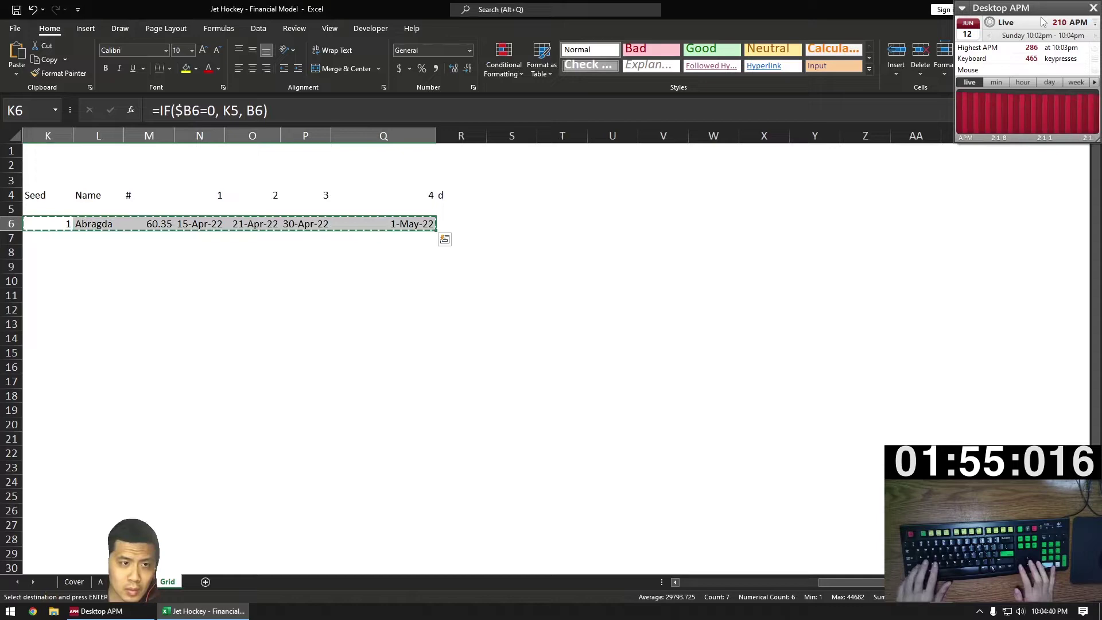
pyautogui.hotkey('ctrl', 'Left')
pyautogui.hotkey('ctrl', 'Left')
pyautogui.press('Down')
pyautogui.press('Down')
pyautogui.press('Down')
pyautogui.press('Down')
pyautogui.press('Down')
pyautogui.press('Down')
pyautogui.press('Down')
pyautogui.press('Down')
pyautogui.press('Down')
pyautogui.press('Down')
pyautogui.press('Down')
pyautogui.press('Down')
pyautogui.press('Down')
pyautogui.press('Down')
pyautogui.press('Down')
pyautogui.press('Down')
pyautogui.press('Down')
pyautogui.press('Down')
pyautogui.press('Down')
pyautogui.press('Down')
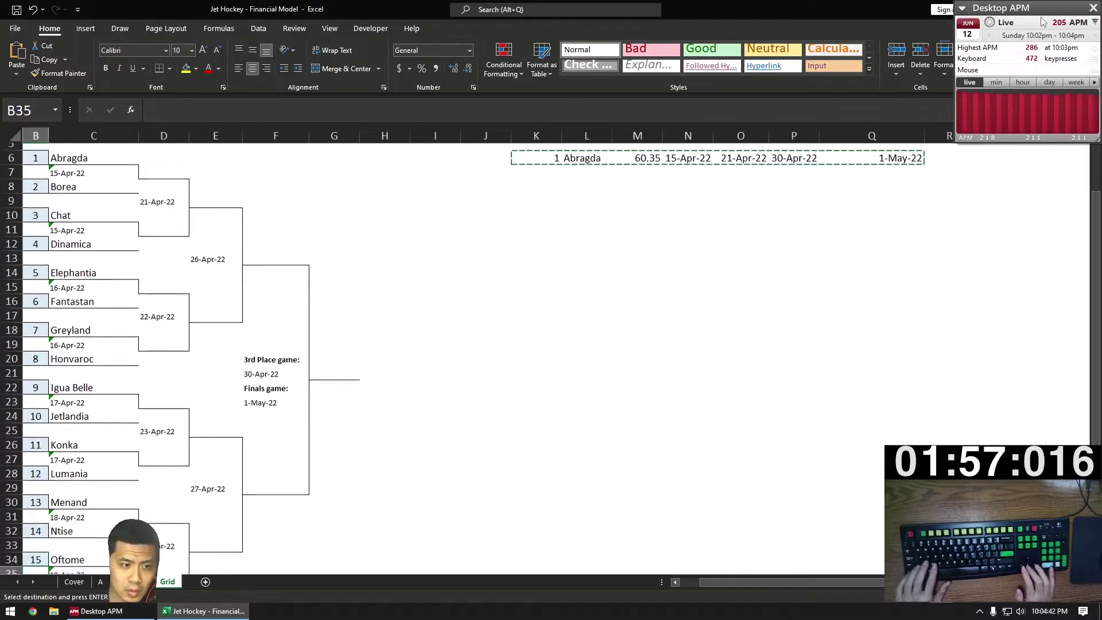
pyautogui.press('Down')
pyautogui.press('Right')
pyautogui.press('Right')
pyautogui.press('Right')
pyautogui.press('Right')
pyautogui.press('Right')
pyautogui.press('Right')
pyautogui.press('Right')
pyautogui.press('Right')
pyautogui.press('Right')
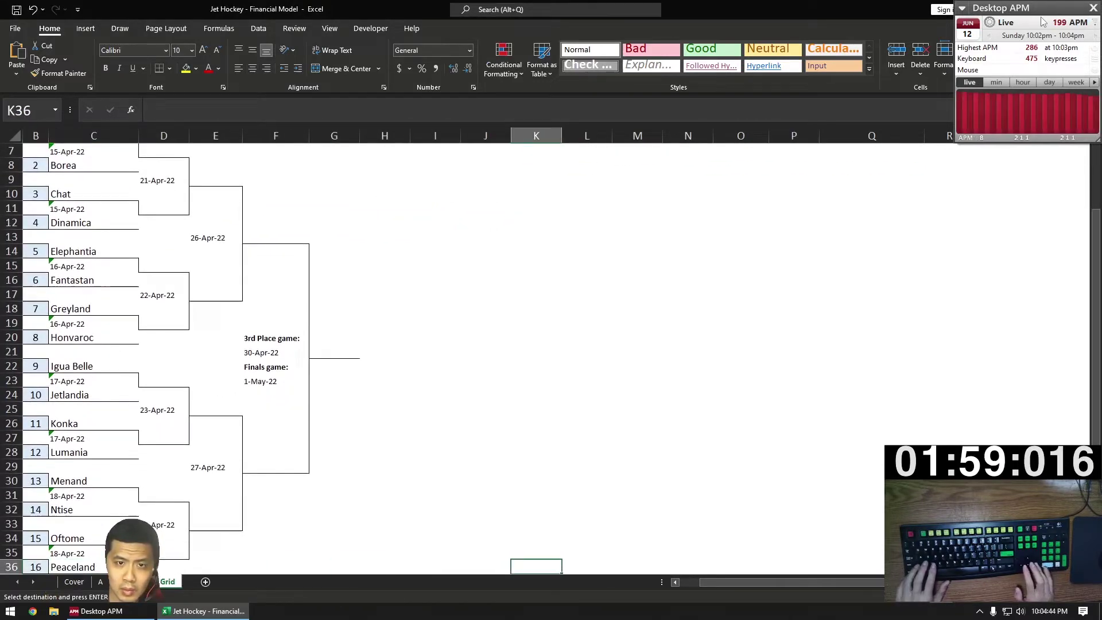
pyautogui.hotkey('ctrl', 'shift', 'Up')
pyautogui.hotkey('ctrl', 'v')
pyautogui.hotkey('ctrl', 'Up')
pyautogui.hotkey('ctrl', 'Up')
pyautogui.press('Down')
pyautogui.press('Down')
pyautogui.press('Down')
pyautogui.press('Down')
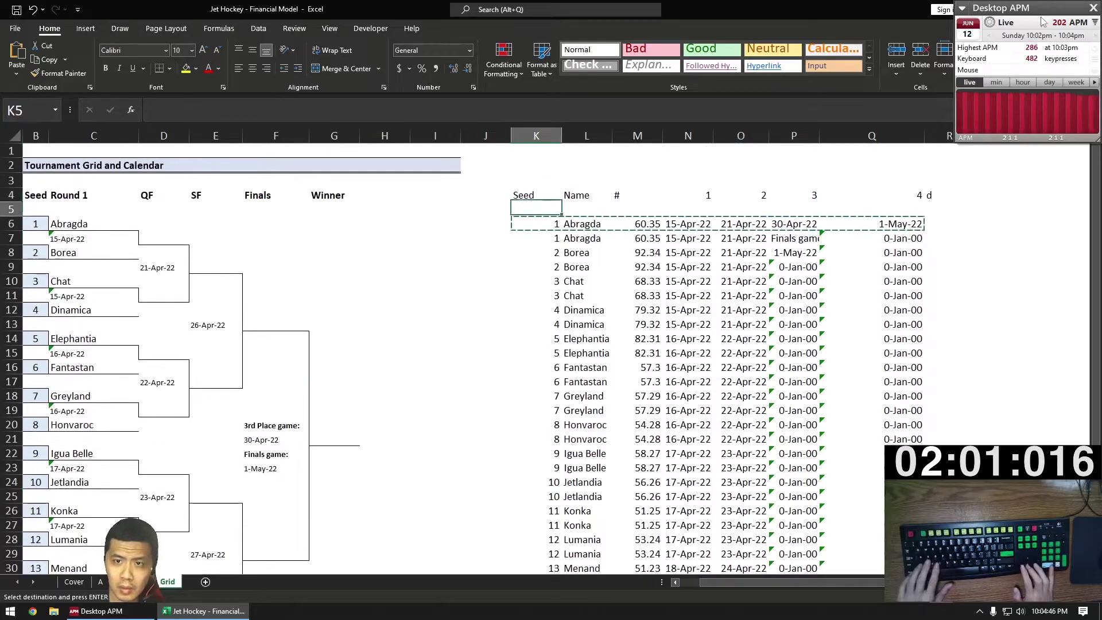
# Step: Set P7 to =P6 and Q7 to =Q6 so row 7 reuses the late-round dates
pyautogui.press('Down')
pyautogui.press('Down')
pyautogui.press('Right')
pyautogui.press('Right')
pyautogui.press('Right')
pyautogui.press('Right')
pyautogui.press('Escape')
pyautogui.press('Right')
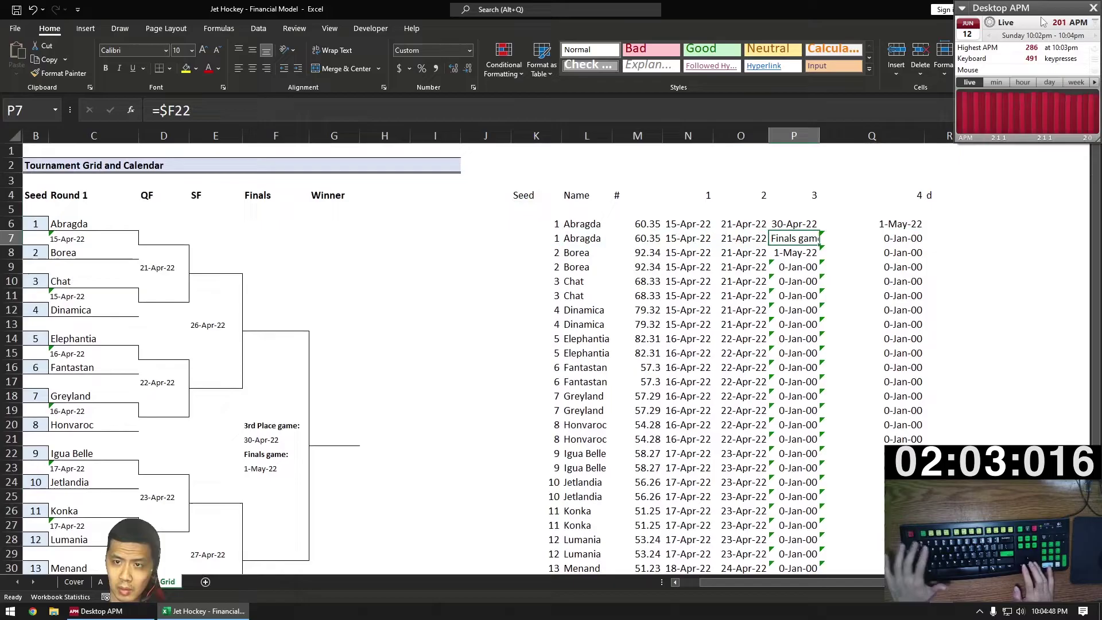
pyautogui.write('=')
pyautogui.press('Tab')
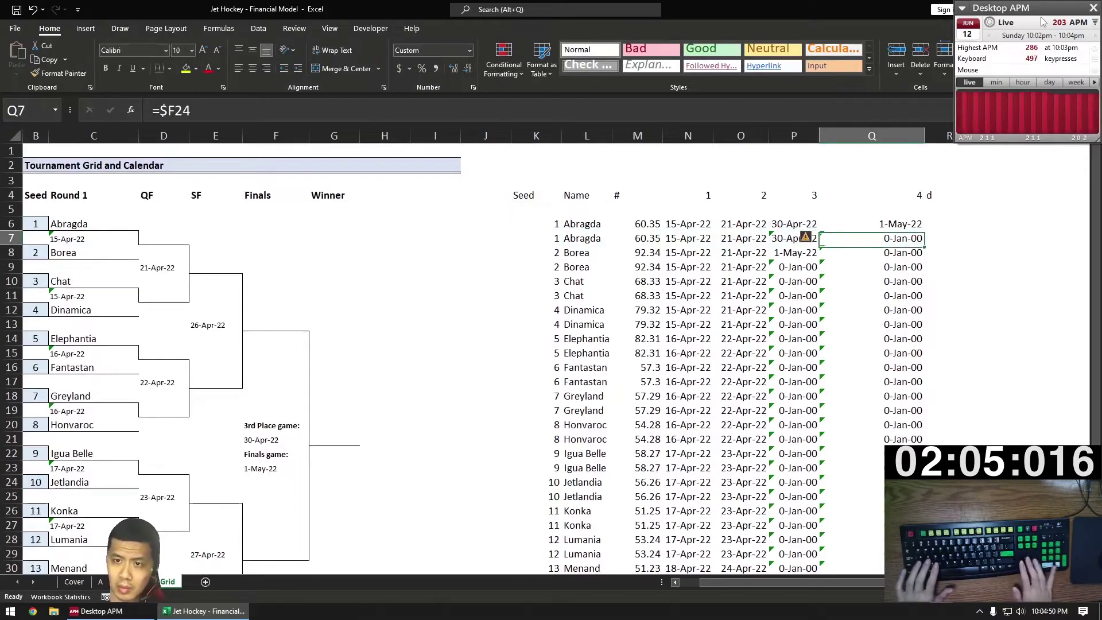
pyautogui.write('=')
pyautogui.press('Up')
pyautogui.hotkey('ctrl', 'Return')
# Step: Fill P7:Q7 down so 30-Apr-22 and 1-May-22 appear for every team
pyautogui.hotkey('shift', 'Left')
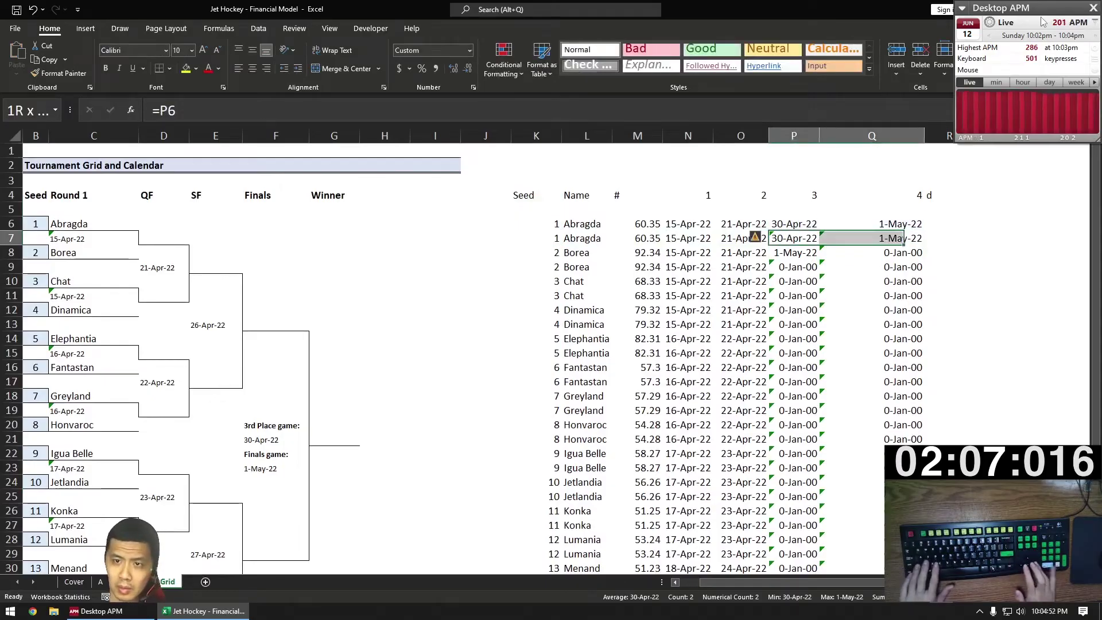
pyautogui.hotkey('ctrl', 'c')
pyautogui.hotkey('ctrl', 'shift', 'Down')
pyautogui.hotkey('ctrl', 'v')
pyautogui.hotkey('ctrl', 'Left')
pyautogui.press('Home')
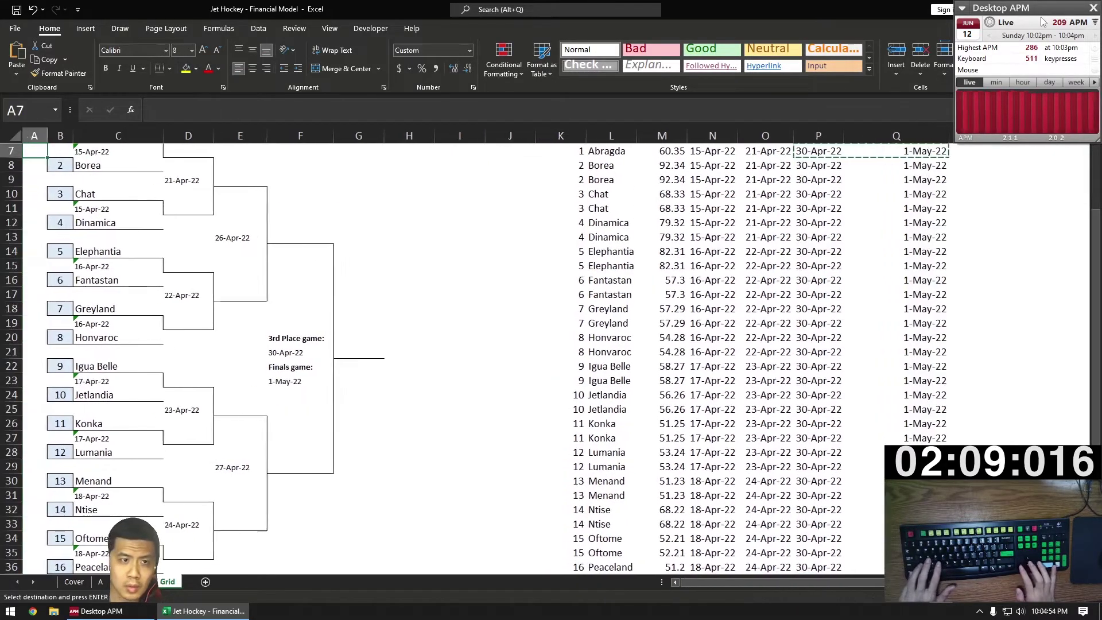
pyautogui.press('Right')
pyautogui.press('Right')
pyautogui.press('Up')
pyautogui.press('Up')
pyautogui.press('Up')
pyautogui.press('Up')
pyautogui.press('Up')
pyautogui.press('Up')
pyautogui.press('Right')
# Step: Start D7's formula with =IF(INDEX($M:$M,MATCH(C6,$L:$L,0)) to look up C6's # value
pyautogui.press('Down')
pyautogui.press('Down')
pyautogui.press('Down')
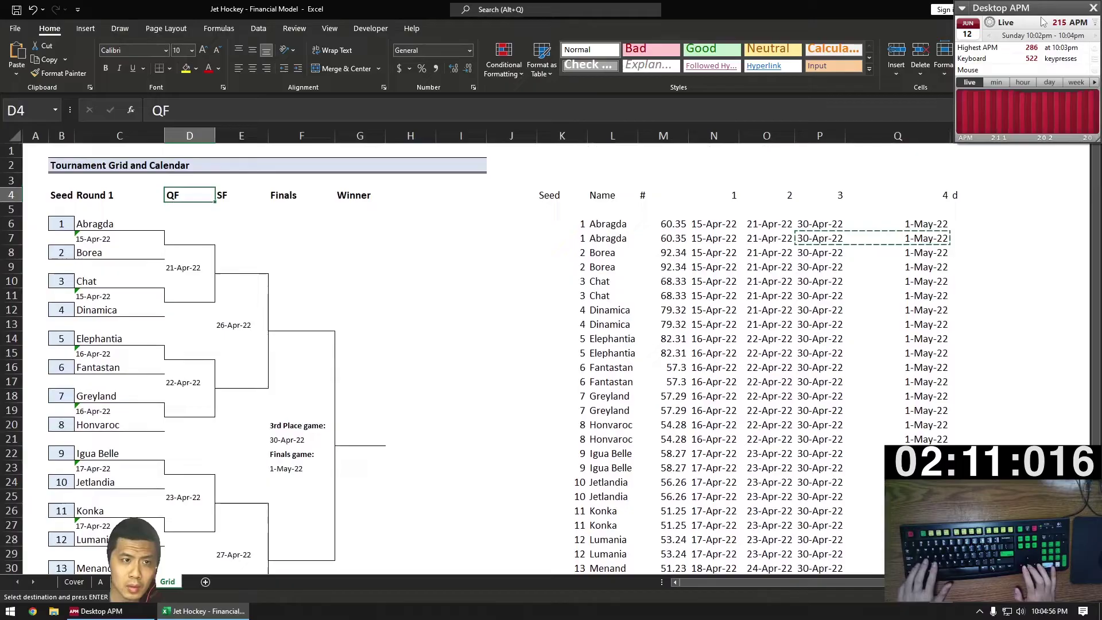
pyautogui.press('Down')
pyautogui.press('Down')
pyautogui.press('Down')
pyautogui.write('=IF')
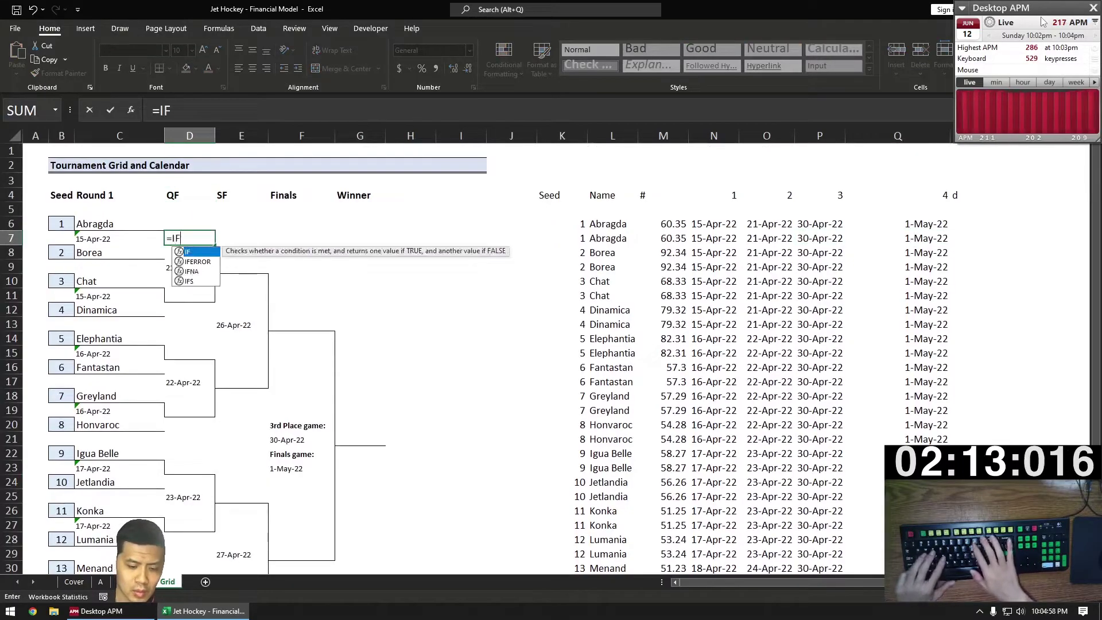
pyautogui.write('(IND')
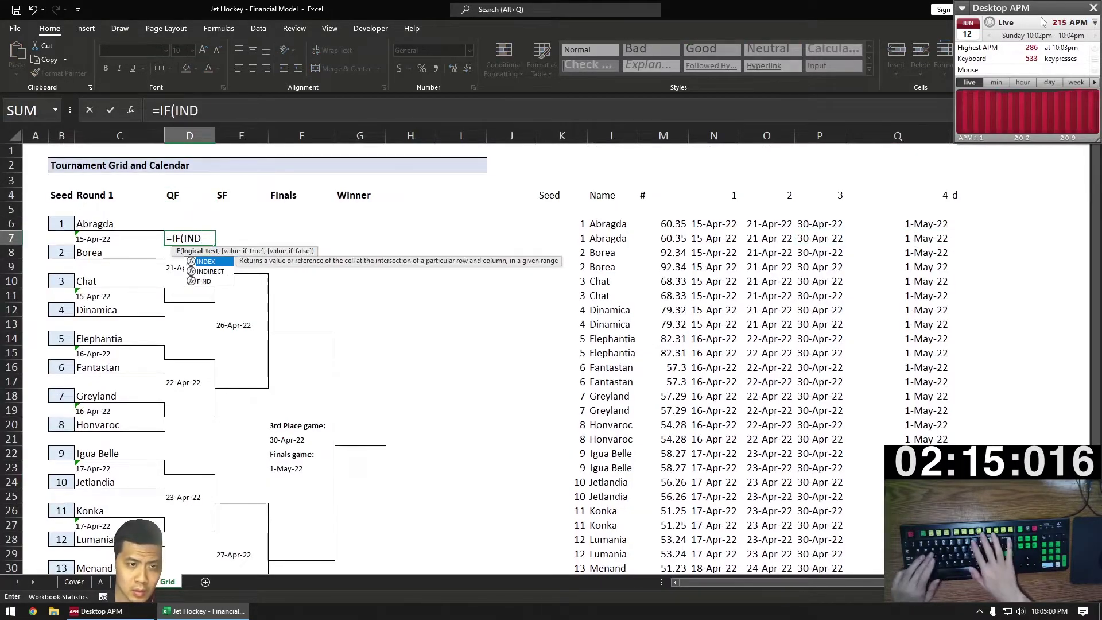
pyautogui.write('E(+X(')
pyautogui.press('BackSpace')
pyautogui.press('BackSpace')
pyautogui.press('BackSpace')
pyautogui.press('BackSpace')
pyautogui.write('X')
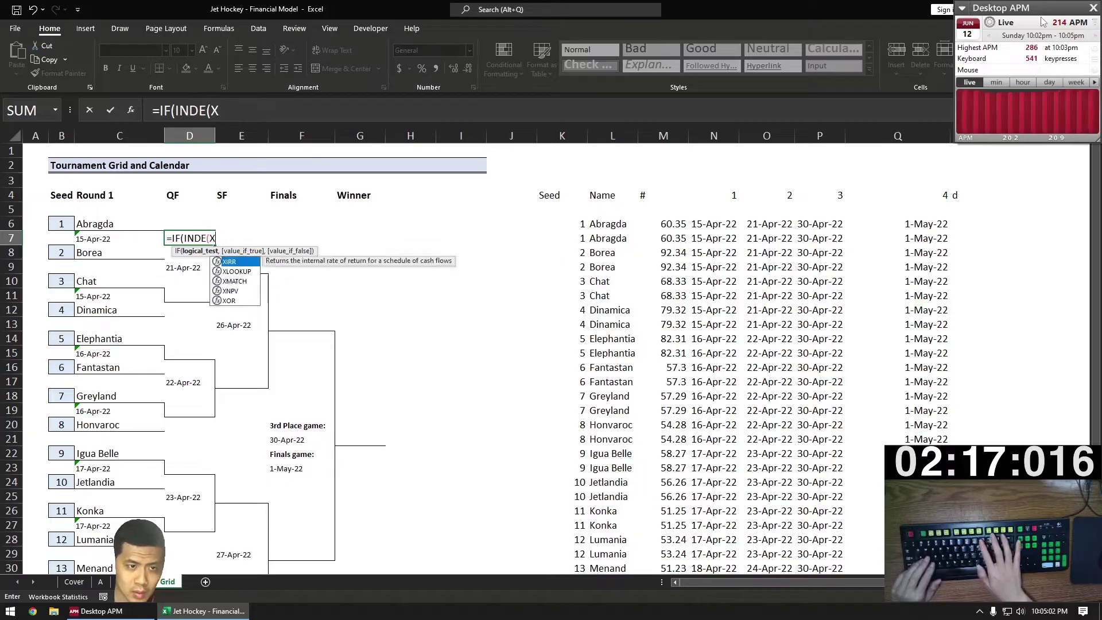
pyautogui.press('BackSpace')
pyautogui.write('X(')
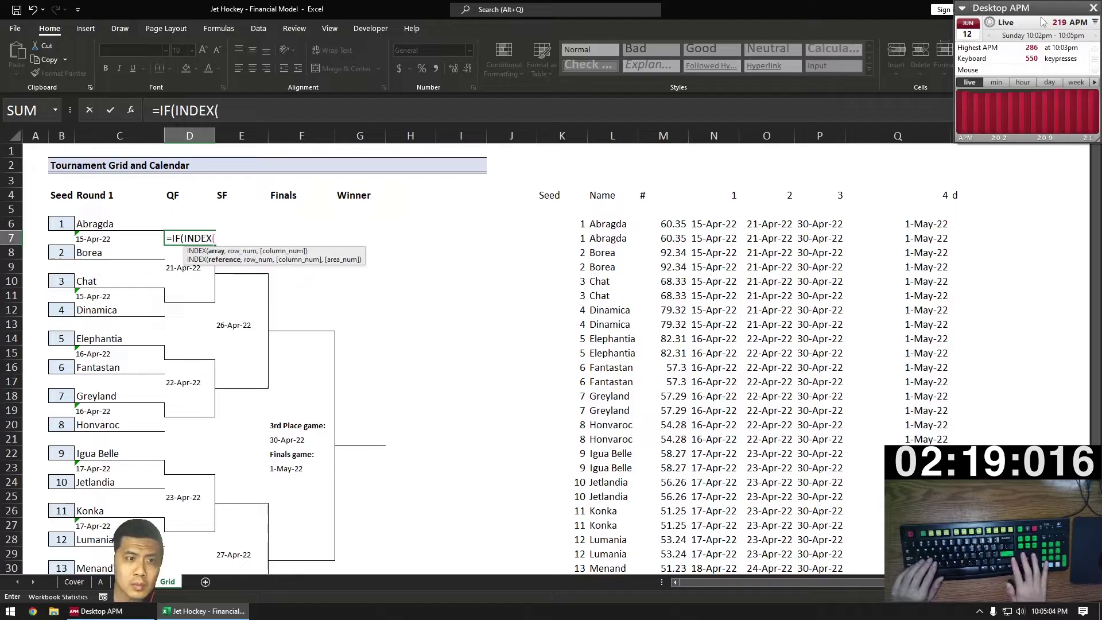
pyautogui.press('Right')
pyautogui.press('Right')
pyautogui.press('Right')
pyautogui.press('Right')
pyautogui.press('Right')
pyautogui.press('Right')
pyautogui.press('Right')
pyautogui.press('Right')
pyautogui.press('Right')
pyautogui.press('Up')
pyautogui.press('Up')
pyautogui.press('Up')
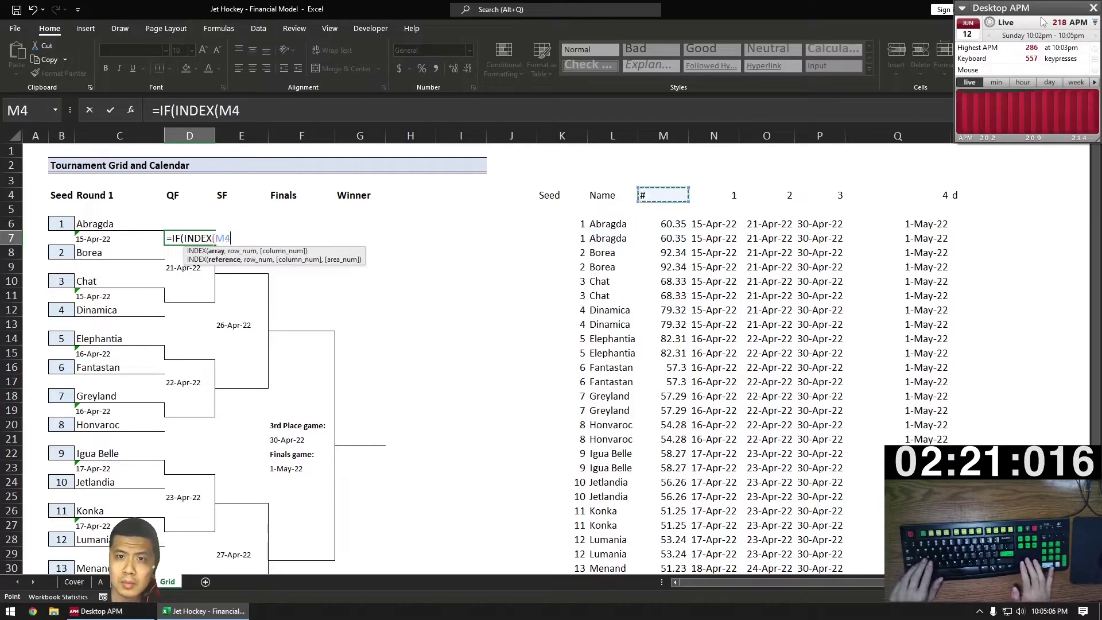
pyautogui.hotkey('shift', 'Up')
pyautogui.hotkey('shift', 'Up')
pyautogui.hotkey('shift', 'Up')
pyautogui.hotkey('ctrl', 'shift', 'Down')
pyautogui.hotkey('ctrl', 'space')
pyautogui.press('F4')
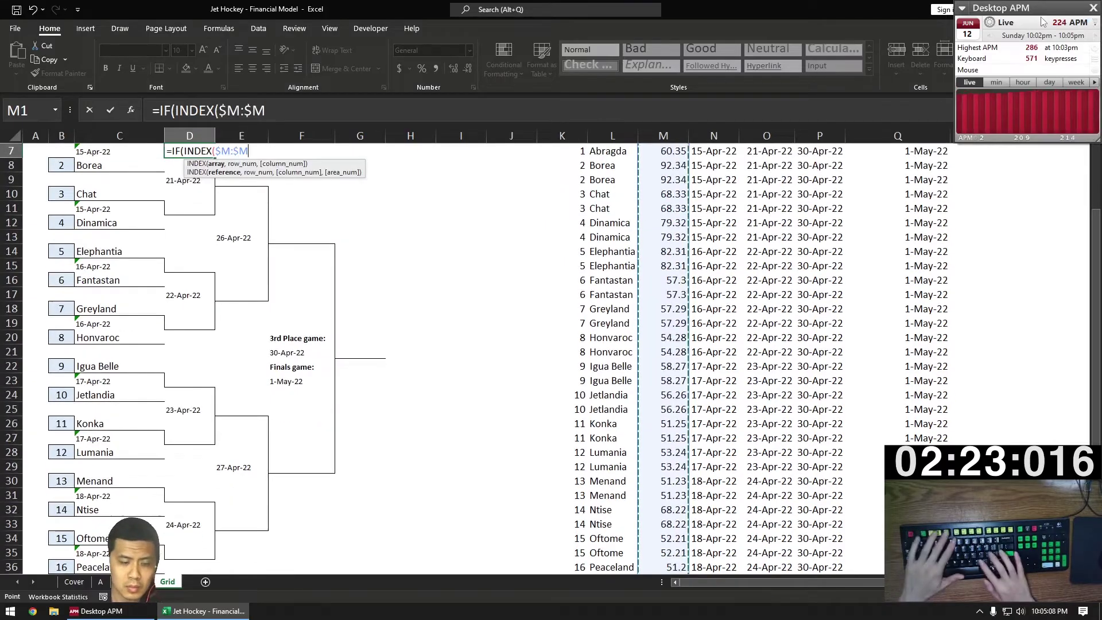
pyautogui.write(', MATCH(')
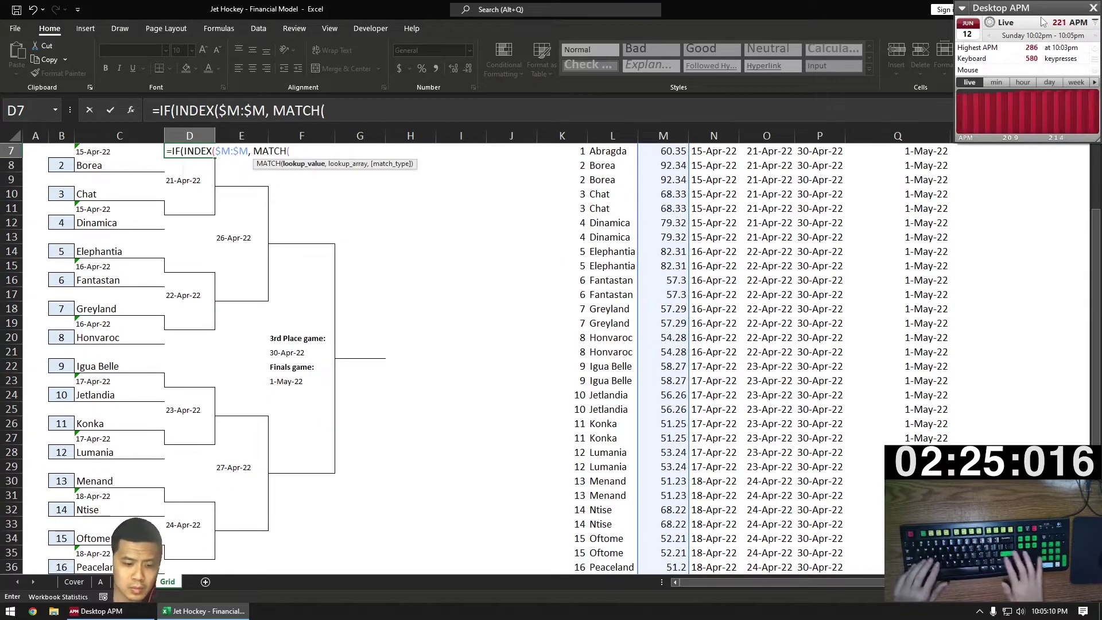
pyautogui.write('C6, ')
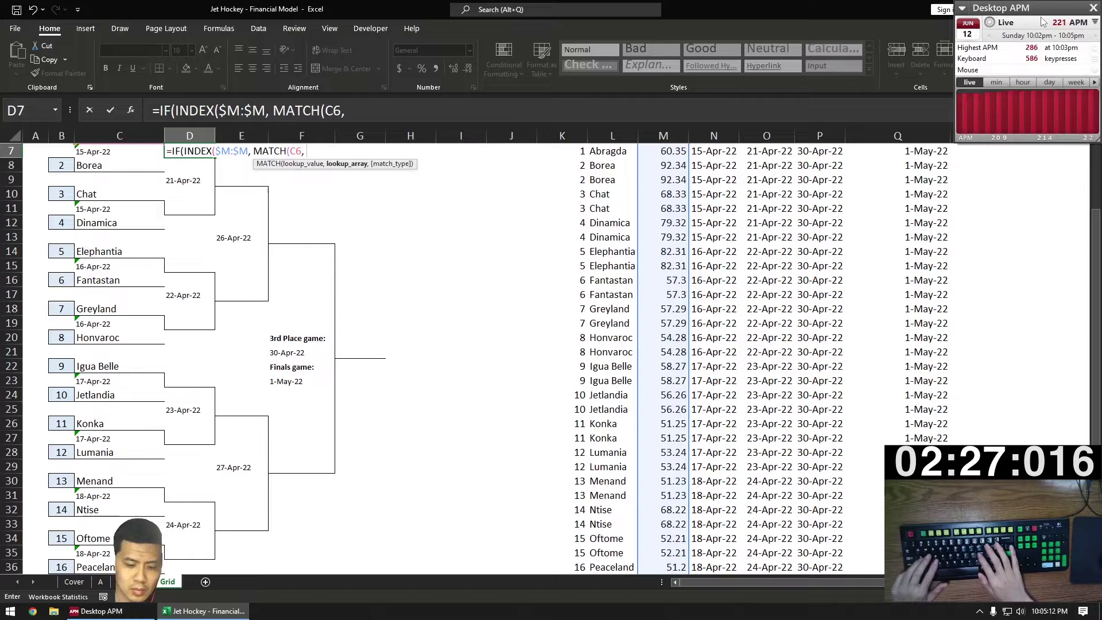
pyautogui.write('$L:$L')
pyautogui.press('F4')
pyautogui.write(', 0')
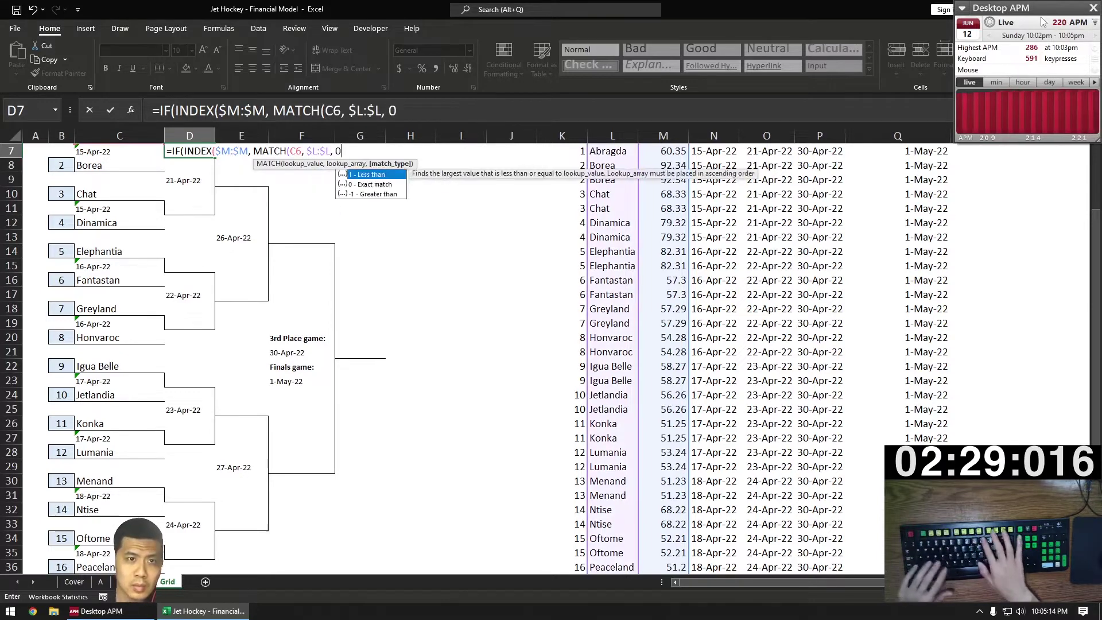
pyautogui.write('))')
# Step: After the parenthesis warning, compare against C8's # lookup and return C6 or C8
pyautogui.press('Return')
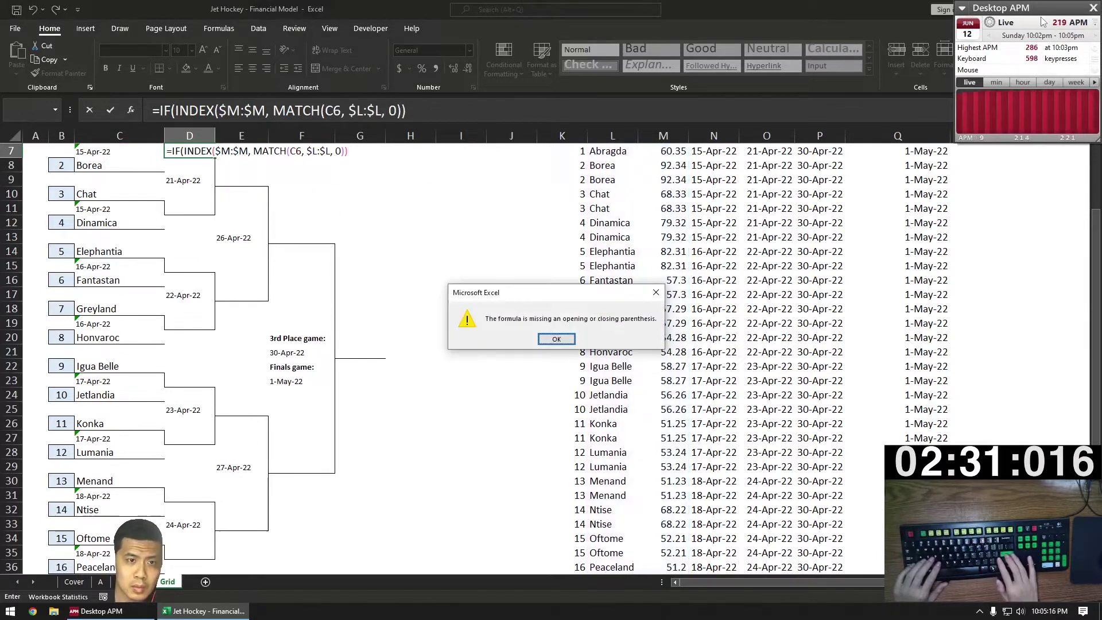
pyautogui.press('Return')
pyautogui.press('Left')
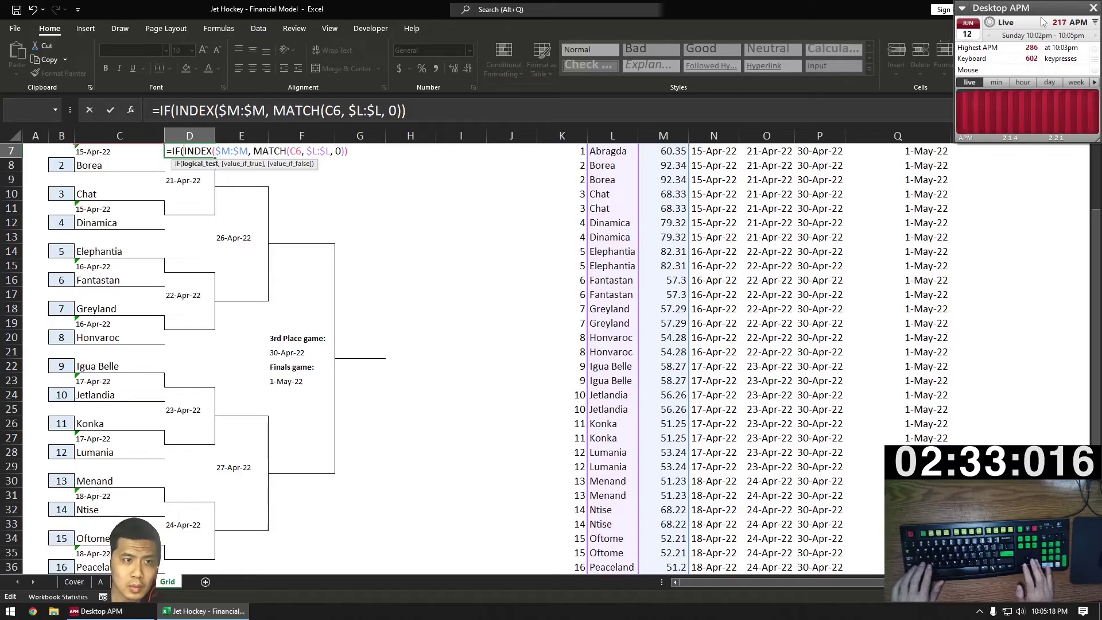
pyautogui.press('End')
pyautogui.write('>')
pyautogui.hotkey('ctrl', 'v')
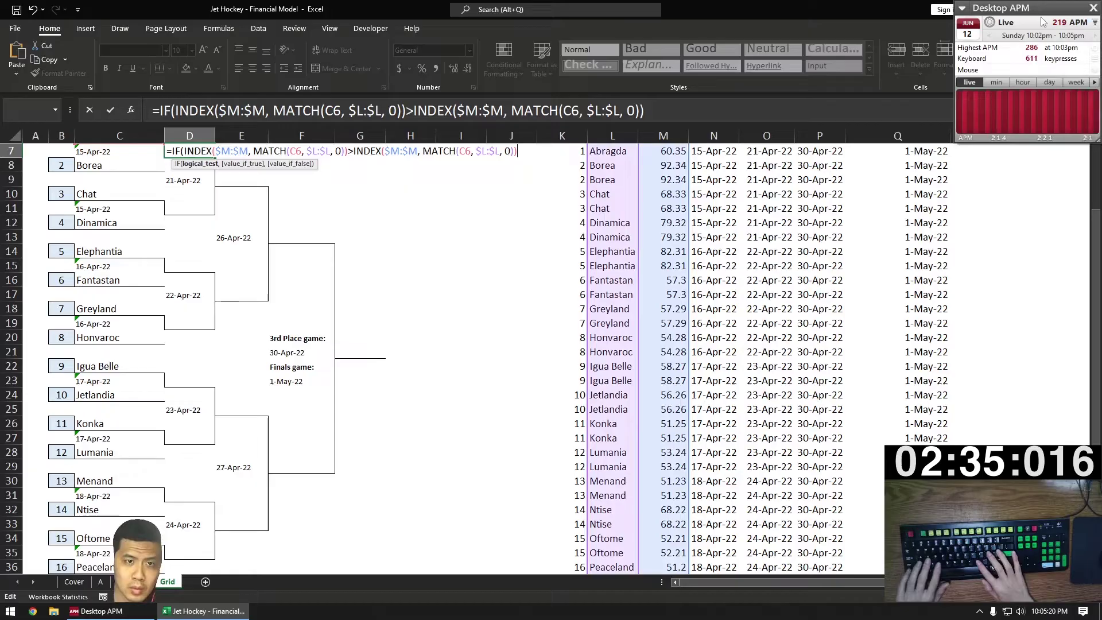
pyautogui.press('Left')
pyautogui.press('Left')
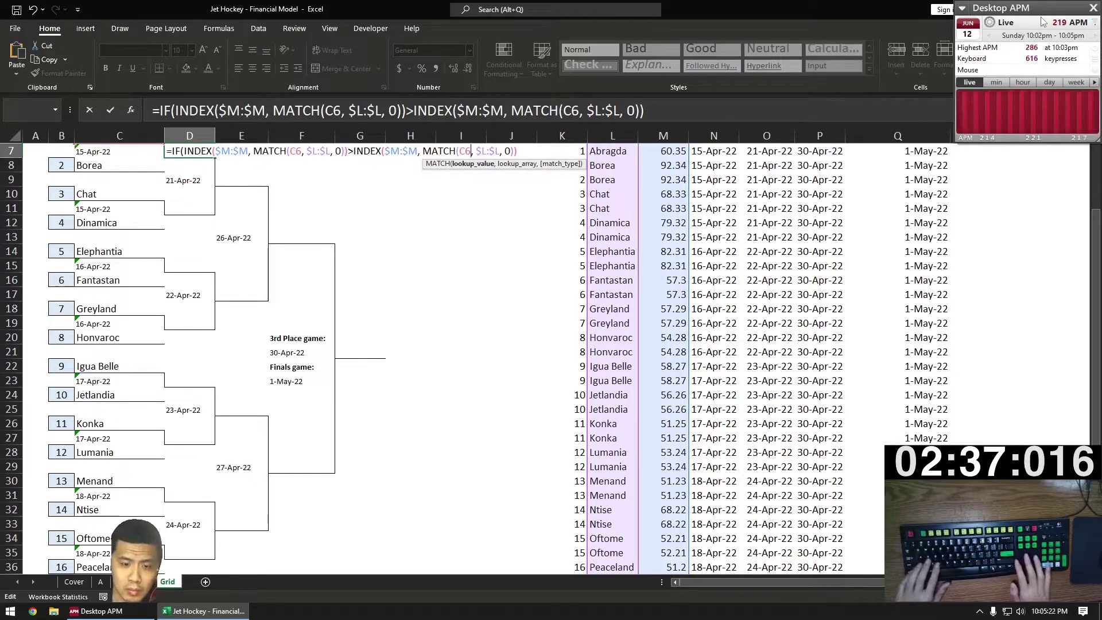
pyautogui.press('BackSpace')
pyautogui.write('8')
pyautogui.press('End')
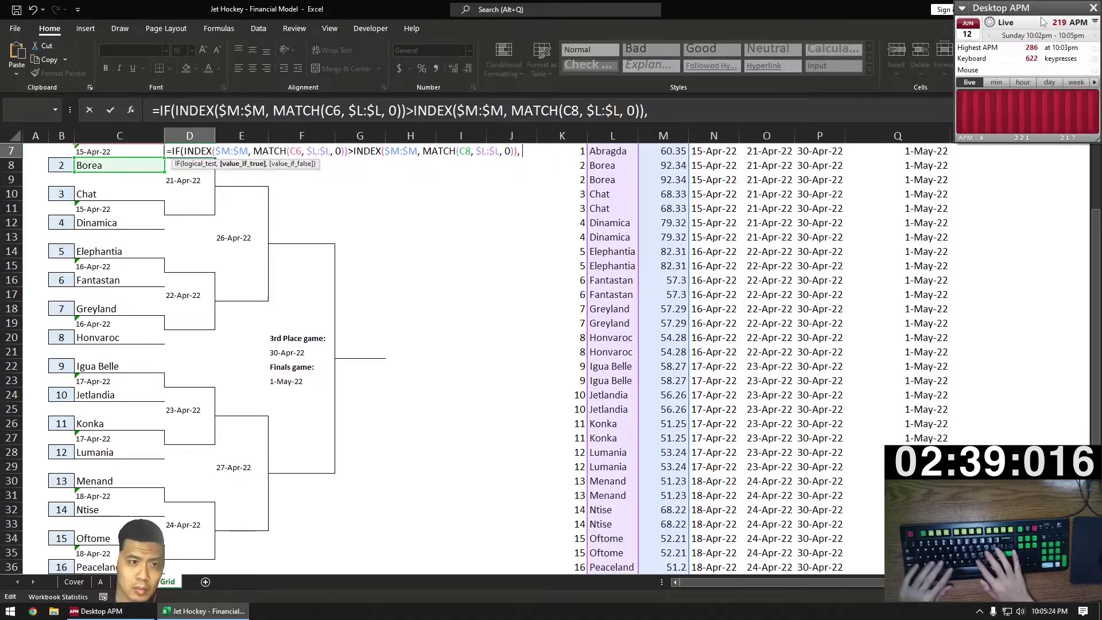
pyautogui.write('C6, C8')
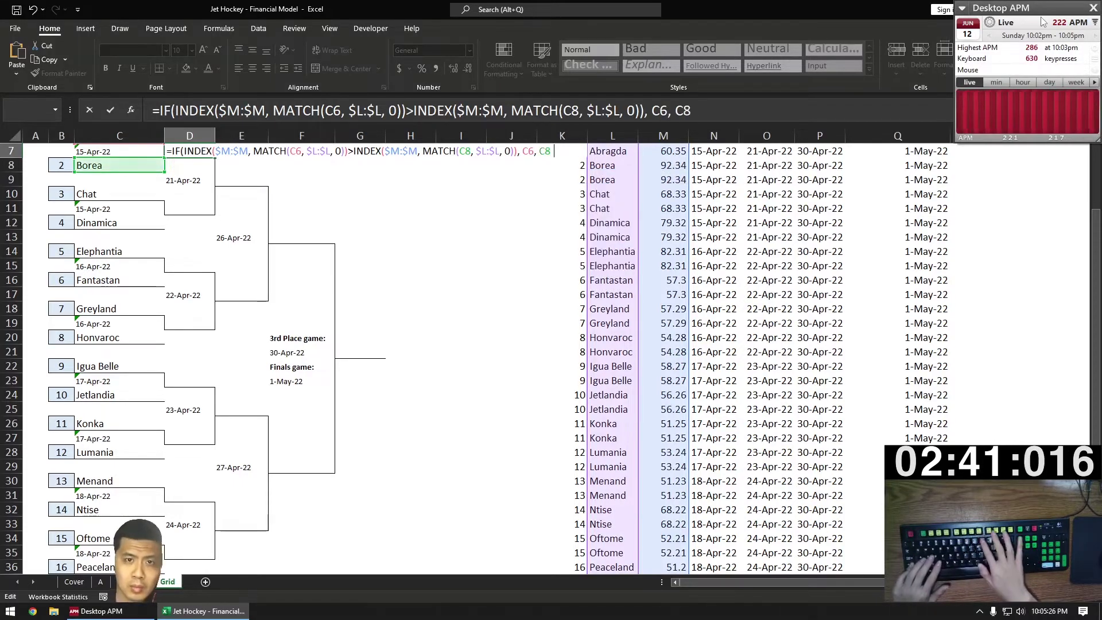
# Step: Copy the D7 winner formula into every fourth quarterfinal cell, D11 through D35
pyautogui.press('Return')
pyautogui.press('Up')
pyautogui.hotkey('ctrl', 'c')
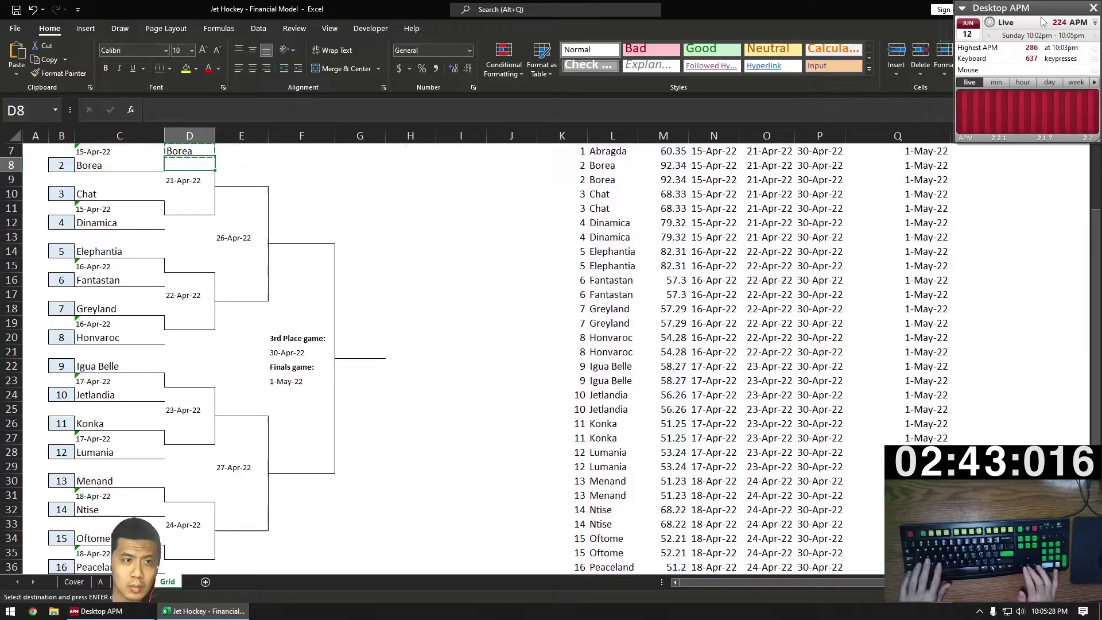
pyautogui.press('Down')
pyautogui.press('Down')
pyautogui.press('Down')
pyautogui.press('Down')
pyautogui.hotkey('ctrl', 'v')
pyautogui.press('Down')
pyautogui.press('Down')
pyautogui.press('Down')
pyautogui.press('Down')
pyautogui.press('Down')
pyautogui.press('Down')
pyautogui.press('Up')
pyautogui.press('Up')
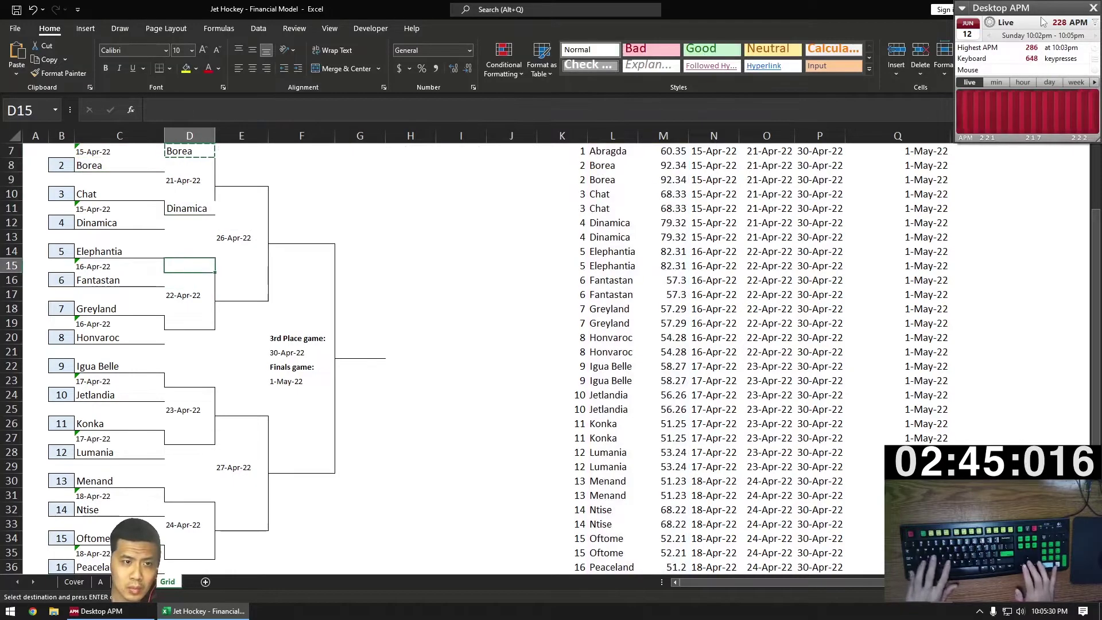
pyautogui.hotkey('ctrl', 'v')
pyautogui.press('Down')
pyautogui.press('Down')
pyautogui.press('Down')
pyautogui.press('Down')
pyautogui.hotkey('ctrl', 'v')
pyautogui.press('Down')
pyautogui.press('Down')
pyautogui.press('Down')
pyautogui.press('Down')
pyautogui.hotkey('ctrl', 'v')
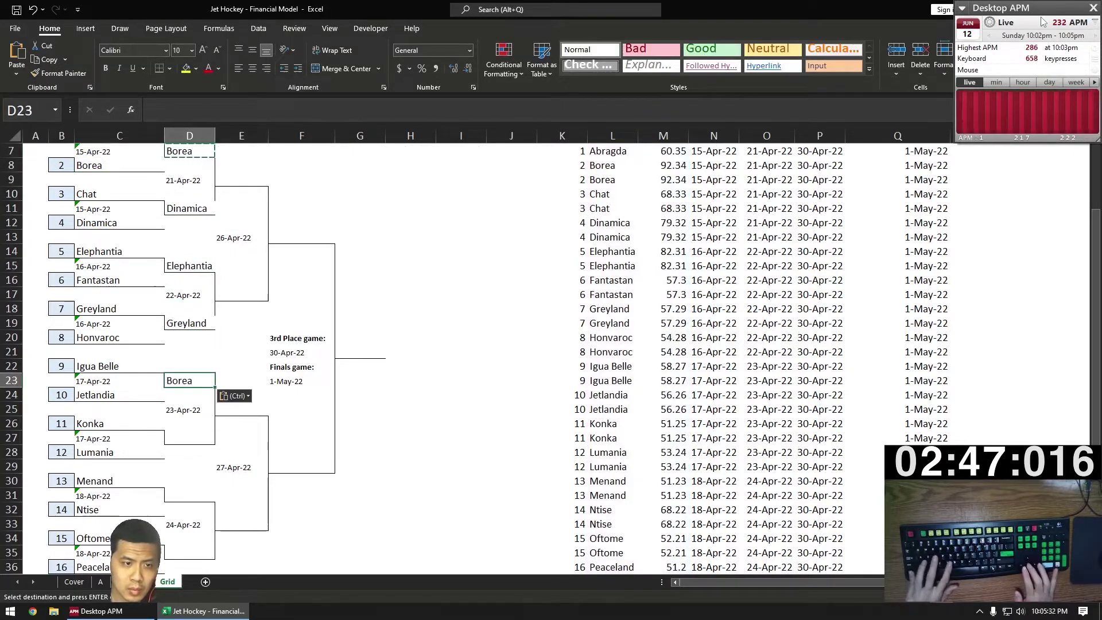
pyautogui.press('Down')
pyautogui.press('Down')
pyautogui.press('Down')
pyautogui.press('Down')
pyautogui.hotkey('ctrl', 'v')
pyautogui.press('Down')
pyautogui.press('Down')
pyautogui.press('Down')
pyautogui.press('Down')
pyautogui.hotkey('ctrl', 'v')
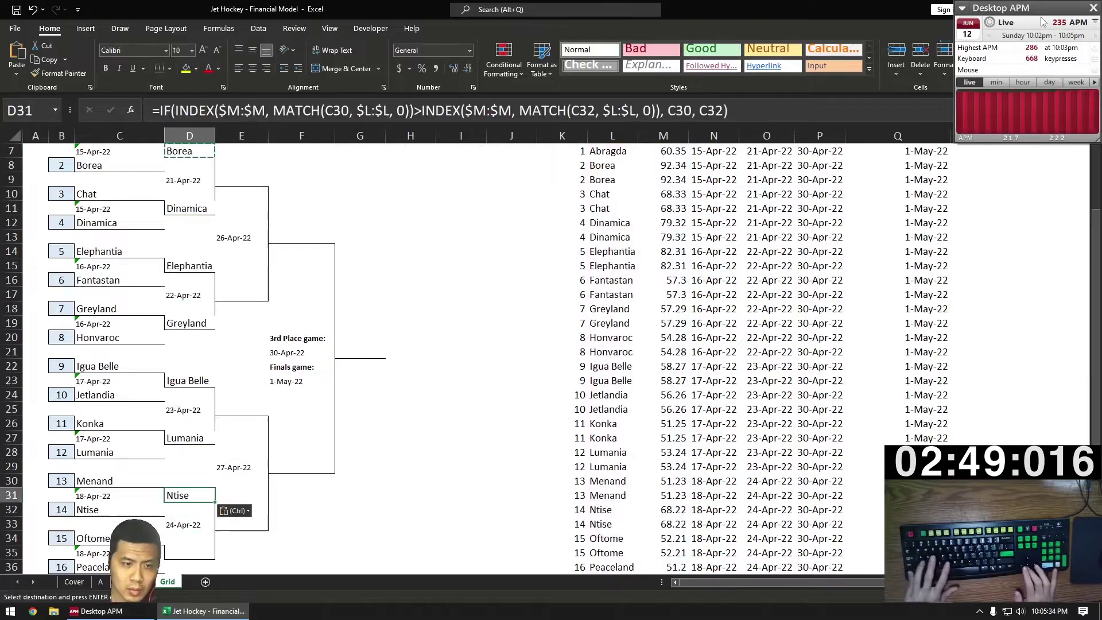
pyautogui.press('Down')
pyautogui.press('Down')
pyautogui.press('Down')
pyautogui.press('Down')
pyautogui.hotkey('ctrl', 'v')
# Step: Paste the winner formula into E33 and repoint its references to D31 and D35
pyautogui.press('Up')
pyautogui.press('Up')
pyautogui.press('Right')
pyautogui.hotkey('ctrl', 'v')
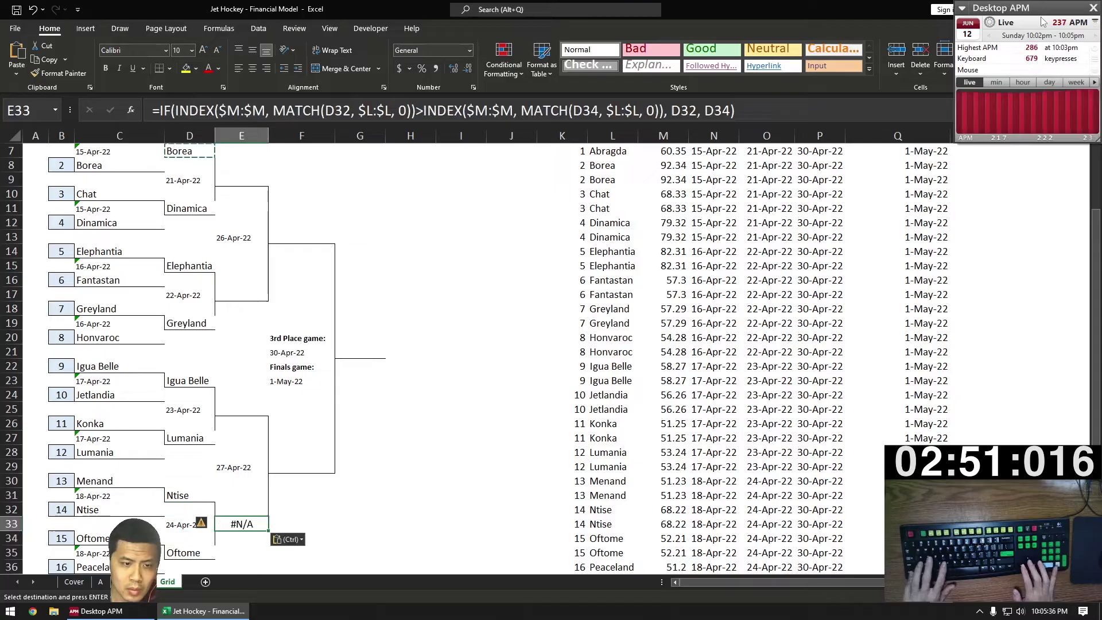
pyautogui.press('Left')
pyautogui.press('Right')
pyautogui.press('F2')
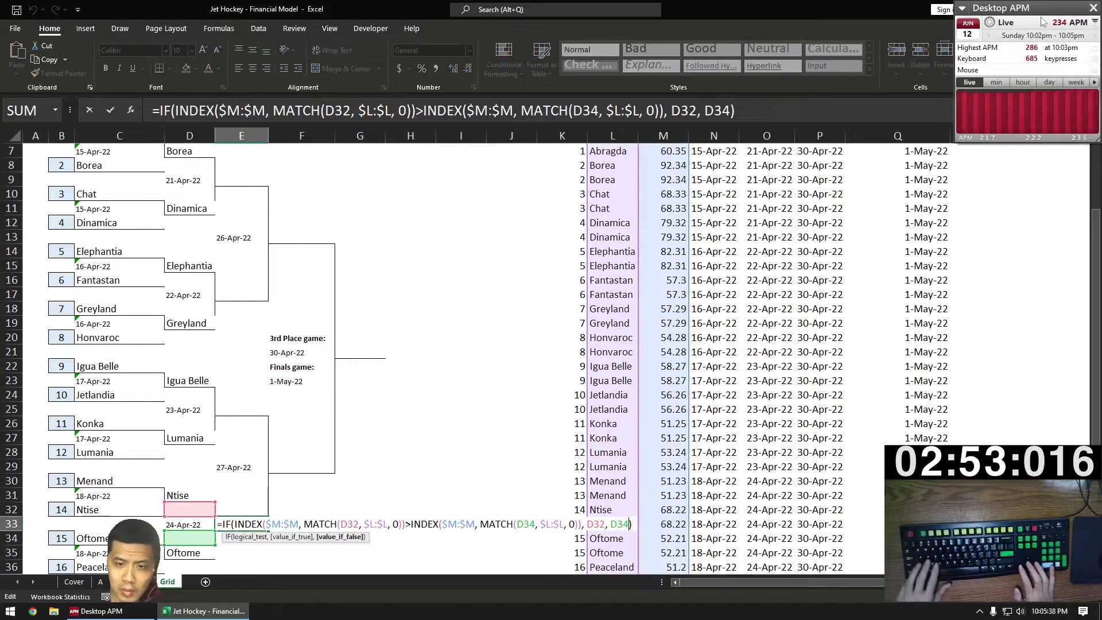
pyautogui.press('BackSpace')
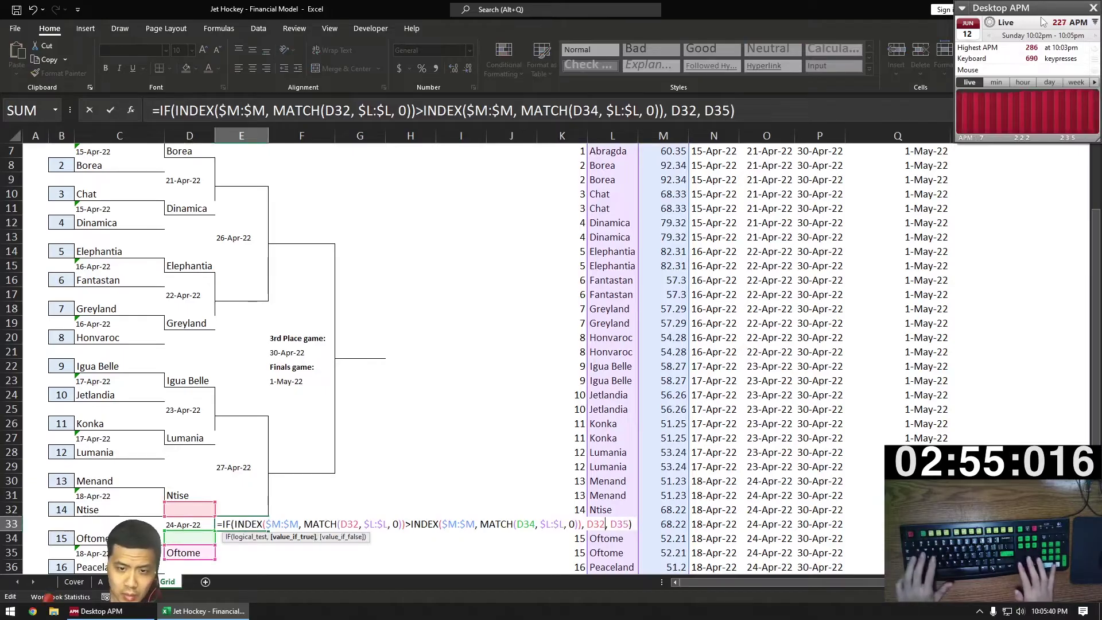
pyautogui.press('BackSpace')
pyautogui.write('1')
pyautogui.press('Left')
pyautogui.press('Left')
pyautogui.press('Left')
pyautogui.press('Left')
pyautogui.press('Left')
pyautogui.press('Left')
pyautogui.press('Left')
pyautogui.press('Left')
pyautogui.press('Left')
pyautogui.press('Left')
pyautogui.press('Left')
pyautogui.press('Left')
pyautogui.press('Left')
pyautogui.press('Left')
pyautogui.press('Left')
pyautogui.press('Left')
pyautogui.press('Left')
pyautogui.press('BackSpace')
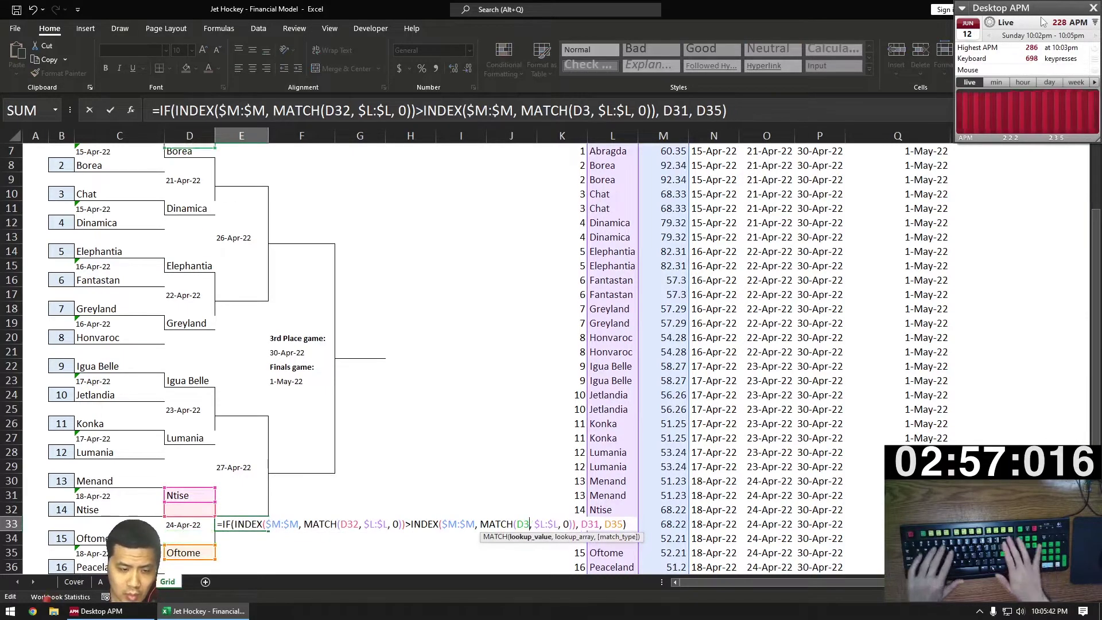
pyautogui.write('5')
pyautogui.press('Left')
pyautogui.press('Left')
pyautogui.press('Left')
pyautogui.press('Left')
pyautogui.press('Left')
pyautogui.press('Left')
pyautogui.press('Left')
pyautogui.press('Left')
pyautogui.press('Left')
pyautogui.press('Left')
pyautogui.press('Left')
pyautogui.press('Left')
pyautogui.press('Left')
pyautogui.press('Left')
pyautogui.press('Left')
pyautogui.press('Left')
pyautogui.press('Left')
pyautogui.press('Left')
pyautogui.press('Left')
pyautogui.press('Left')
pyautogui.press('Left')
pyautogui.press('Left')
pyautogui.press('Left')
pyautogui.press('Left')
pyautogui.press('Left')
pyautogui.press('Left')
pyautogui.press('Left')
pyautogui.press('Left')
pyautogui.press('Left')
pyautogui.press('Left')
pyautogui.press('Left')
pyautogui.press('Left')
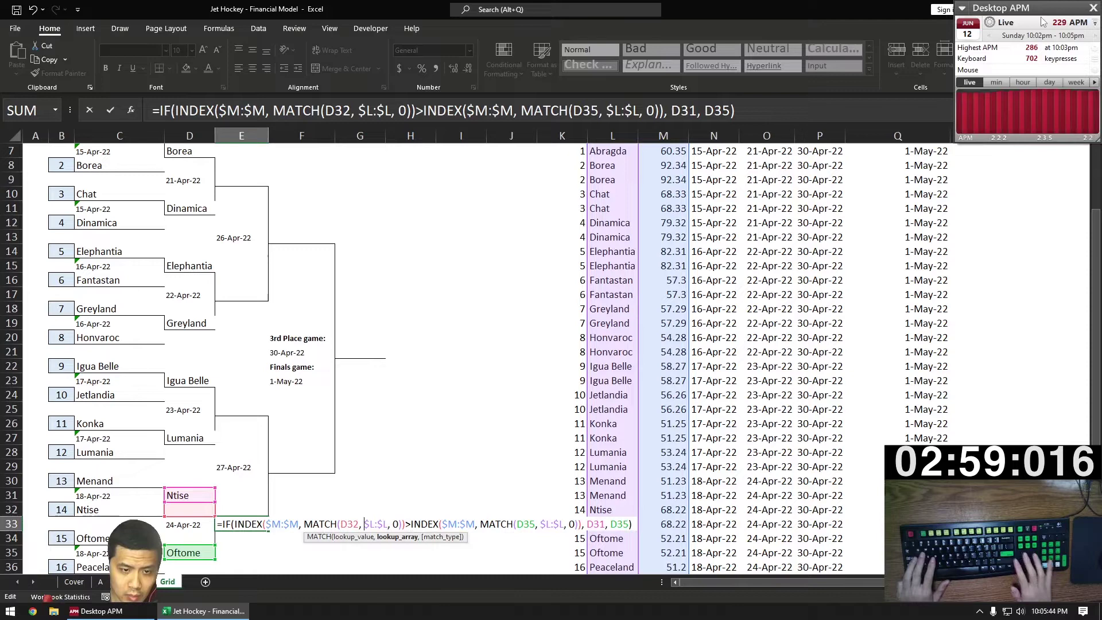
pyautogui.press('BackSpace')
# Step: Finish the E33 formula and copy it into semifinal cells E25, E17 and E9
pyautogui.write('1')
pyautogui.hotkey('ctrl', 'Return')
pyautogui.hotkey('ctrl', 'c')
pyautogui.press('Up')
pyautogui.press('Up')
pyautogui.press('Up')
pyautogui.press('Up')
pyautogui.press('Up')
pyautogui.press('Up')
pyautogui.press('Up')
pyautogui.press('Up')
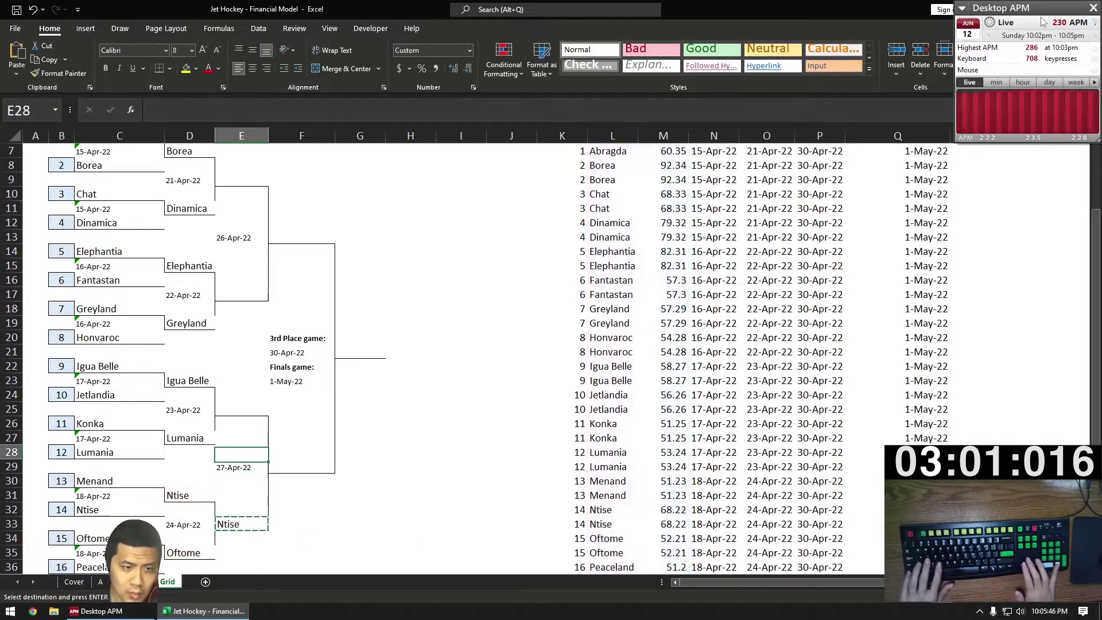
pyautogui.hotkey('ctrl', 'v')
pyautogui.press('Up')
pyautogui.press('Up')
pyautogui.press('Up')
pyautogui.press('Up')
pyautogui.press('Up')
pyautogui.press('Up')
pyautogui.press('Up')
pyautogui.press('Up')
pyautogui.press('Up')
pyautogui.press('Up')
pyautogui.press('Up')
pyautogui.press('Up')
pyautogui.press('Down')
pyautogui.press('Down')
pyautogui.press('Down')
pyautogui.press('Down')
pyautogui.hotkey('ctrl', 'v')
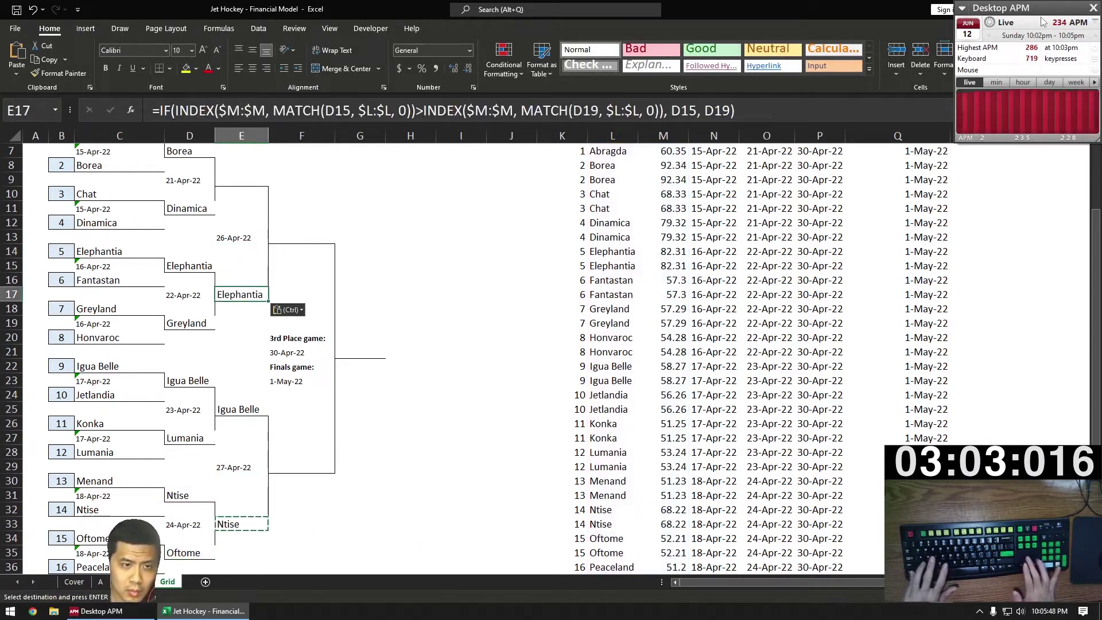
pyautogui.press('Up')
pyautogui.press('Up')
pyautogui.press('Up')
pyautogui.press('Up')
pyautogui.press('Up')
pyautogui.press('Up')
pyautogui.press('Up')
pyautogui.press('Up')
pyautogui.hotkey('ctrl', 'v')
# Step: Make F13 compare E9 and E17 to pick the upper semifinal winner, Borea
pyautogui.press('Right')
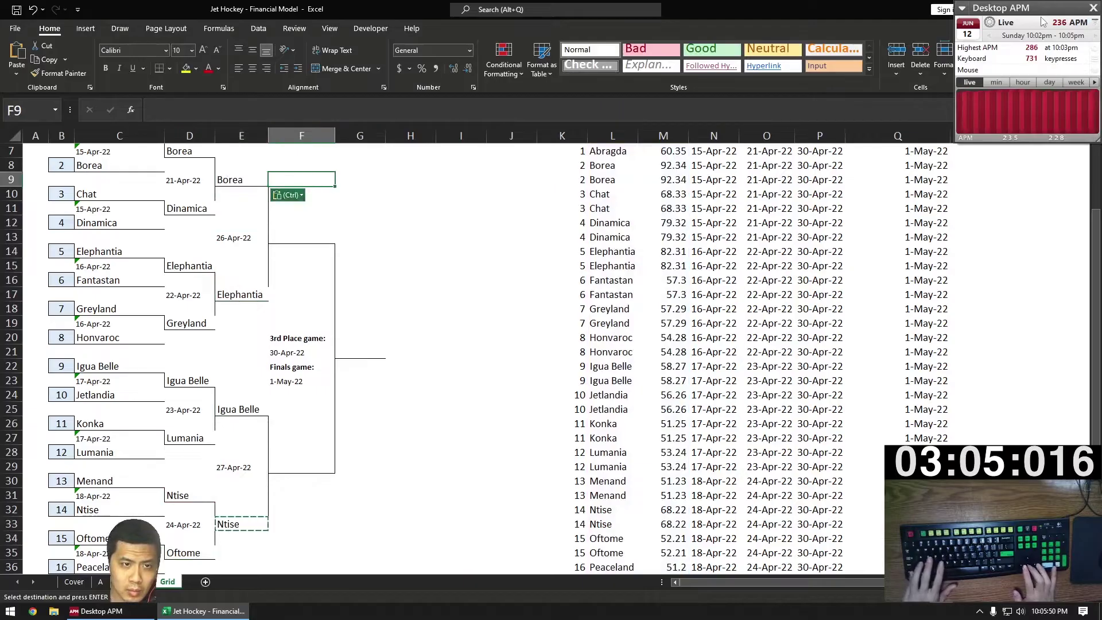
pyautogui.press('Left')
pyautogui.press('Down')
pyautogui.press('Down')
pyautogui.press('Down')
pyautogui.press('Down')
pyautogui.press('Right')
pyautogui.hotkey('ctrl', 'v')
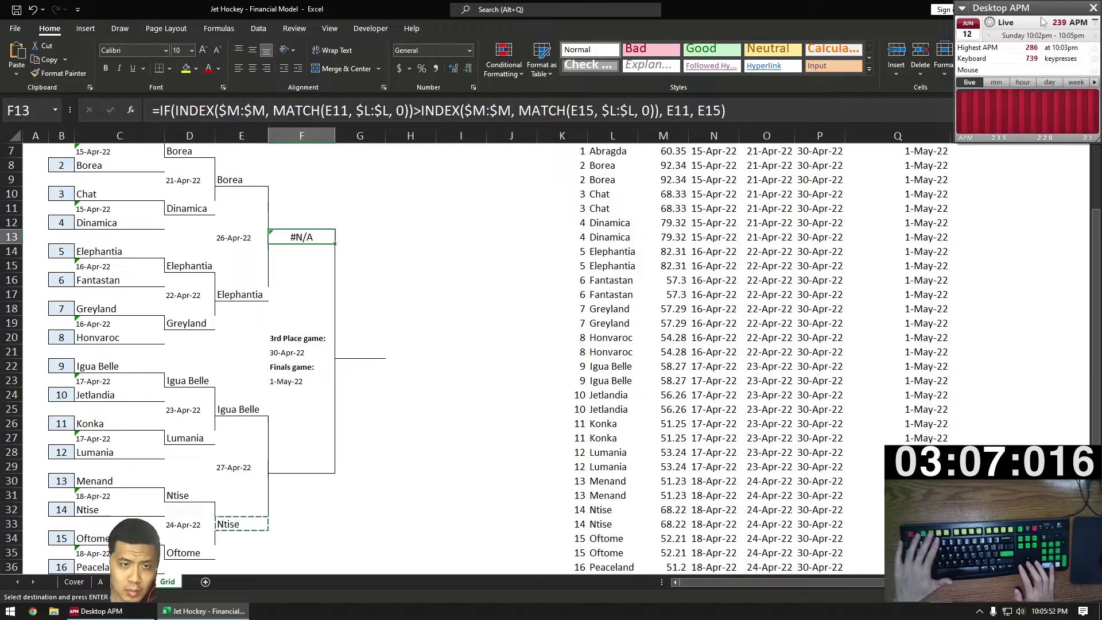
pyautogui.press('F2')
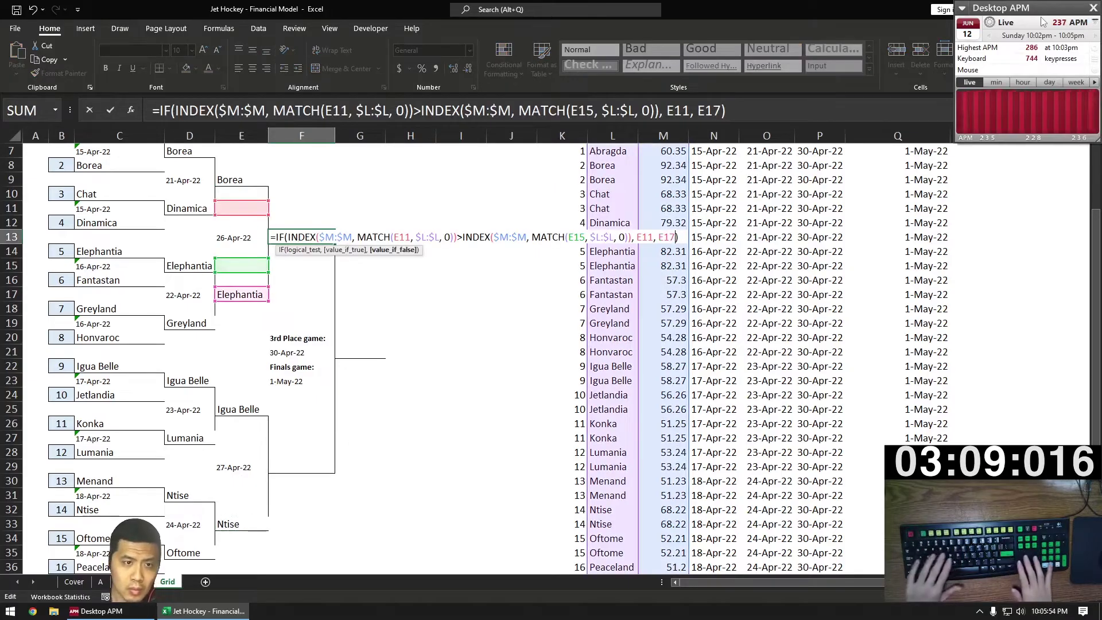
pyautogui.press('BackSpace')
pyautogui.press('BackSpace')
pyautogui.write('9')
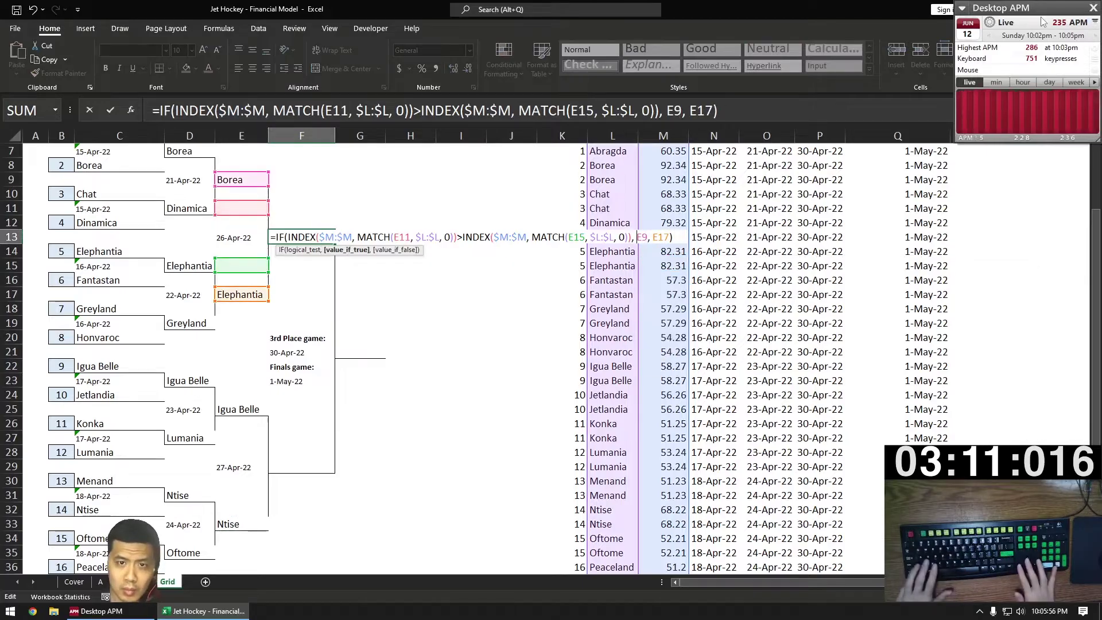
pyautogui.press('Left')
pyautogui.press('Left')
pyautogui.press('Left')
pyautogui.press('Left')
pyautogui.press('Left')
pyautogui.press('Left')
pyautogui.press('BackSpace')
pyautogui.write('7')
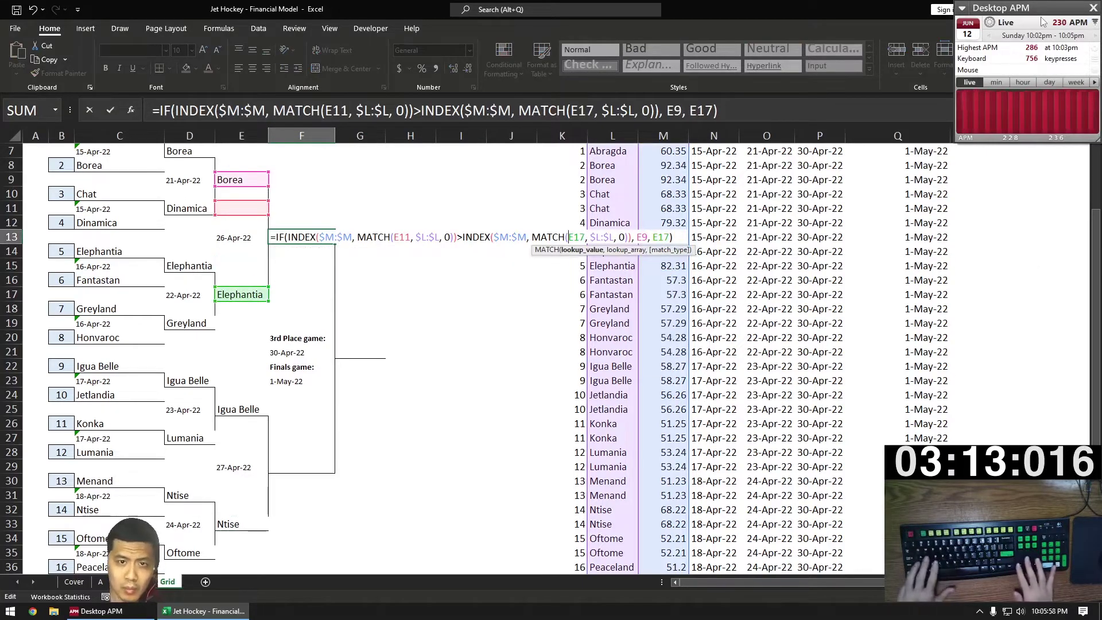
pyautogui.press('Left')
pyautogui.press('Left')
pyautogui.press('Left')
pyautogui.press('Left')
pyautogui.press('Left')
pyautogui.press('Left')
pyautogui.press('Left')
pyautogui.press('Left')
pyautogui.press('Left')
pyautogui.press('Left')
pyautogui.press('Left')
pyautogui.press('Left')
pyautogui.press('Left')
pyautogui.press('Left')
pyautogui.press('Left')
pyautogui.press('Left')
pyautogui.press('Left')
pyautogui.press('Left')
pyautogui.press('Left')
pyautogui.press('Left')
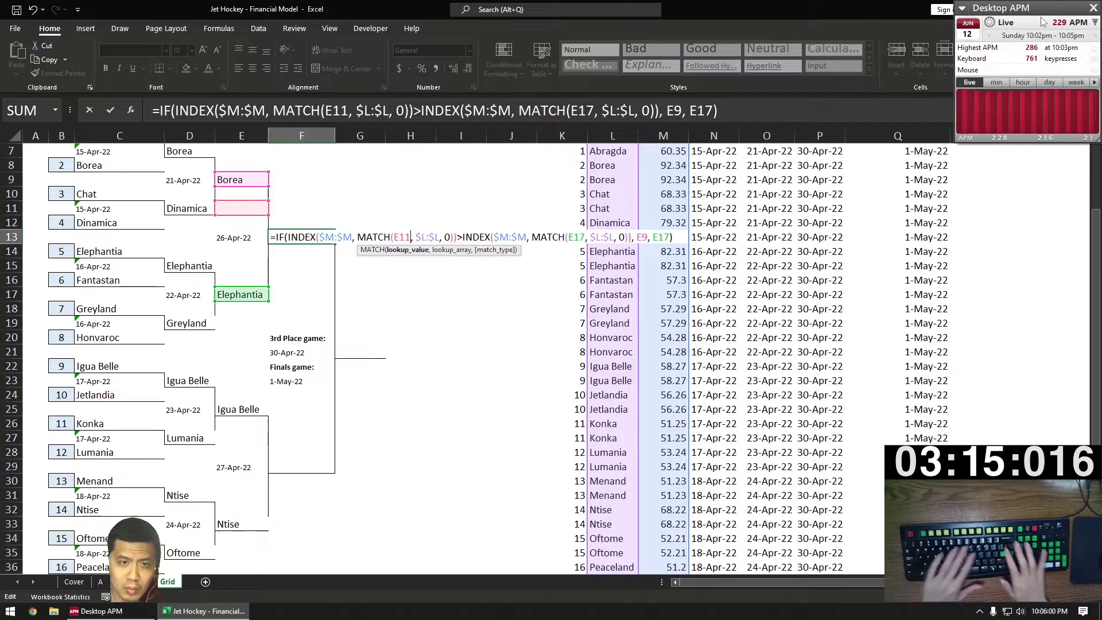
pyautogui.press('BackSpace')
pyautogui.press('BackSpace')
pyautogui.write('9')
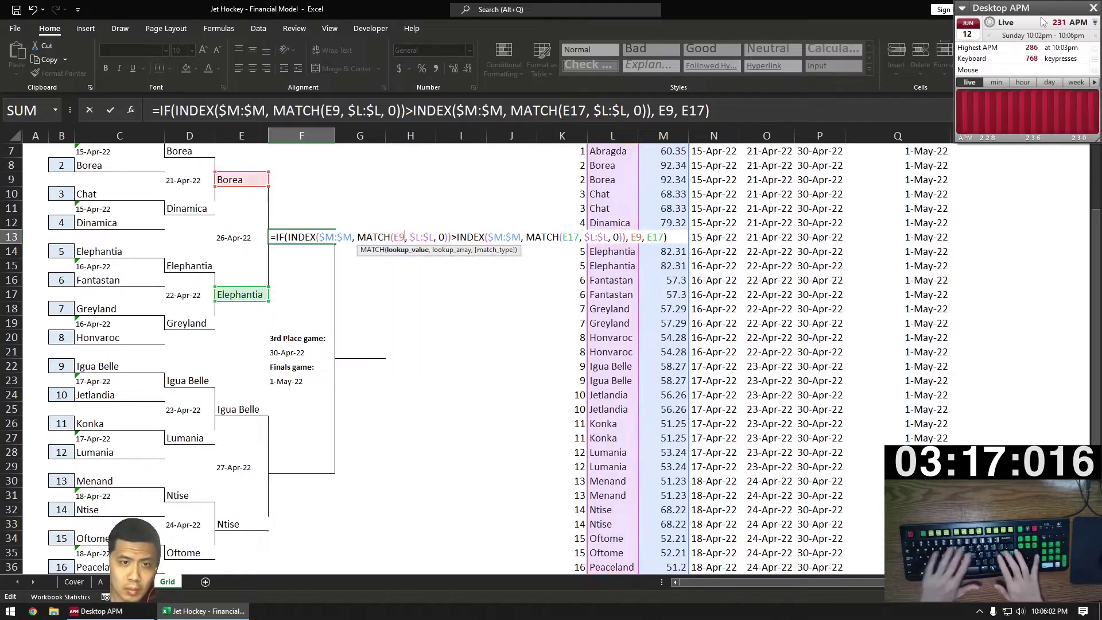
pyautogui.hotkey('ctrl', 'Return')
# Step: Copy the semifinal winner formula into F29, advancing Ntise
pyautogui.hotkey('ctrl', 'Down')
pyautogui.hotkey('ctrl', 'Down')
pyautogui.press('Left')
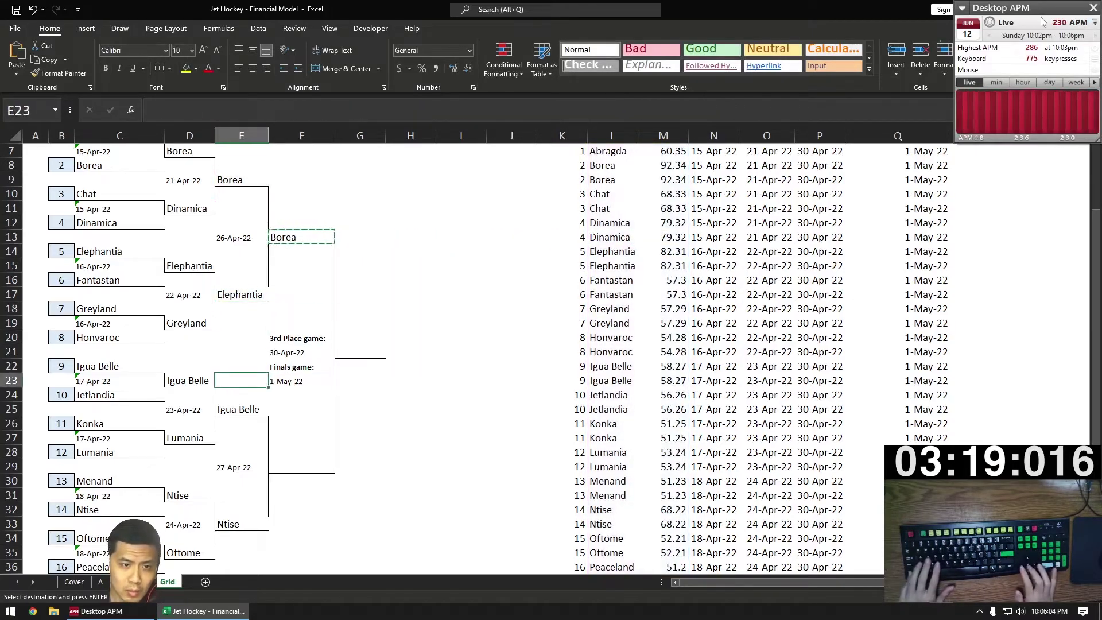
pyautogui.hotkey('ctrl', 'Down')
pyautogui.hotkey('ctrl', 'Down')
pyautogui.press('Right')
pyautogui.hotkey('ctrl', 'v')
# Step: Make the final cell G21 compare F13 and F29, naming Borea champion
pyautogui.press('Right')
pyautogui.press('Left')
pyautogui.hotkey('ctrl', 'Up')
pyautogui.hotkey('ctrl', 'Up')
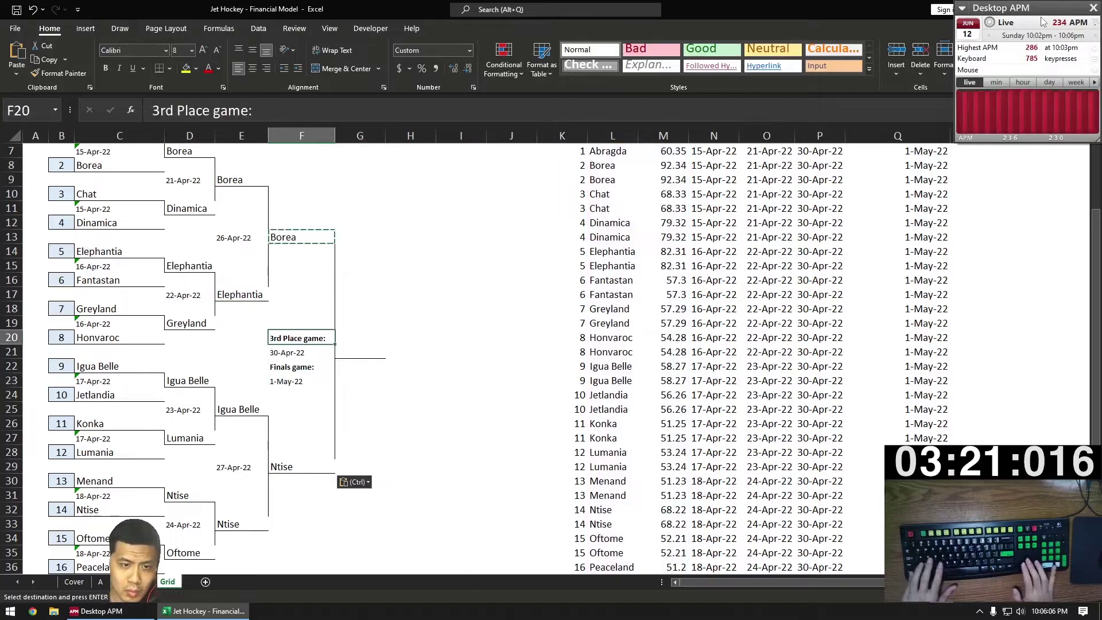
pyautogui.press('Down')
pyautogui.press('Right')
pyautogui.hotkey('ctrl', 'v')
pyautogui.press('F2')
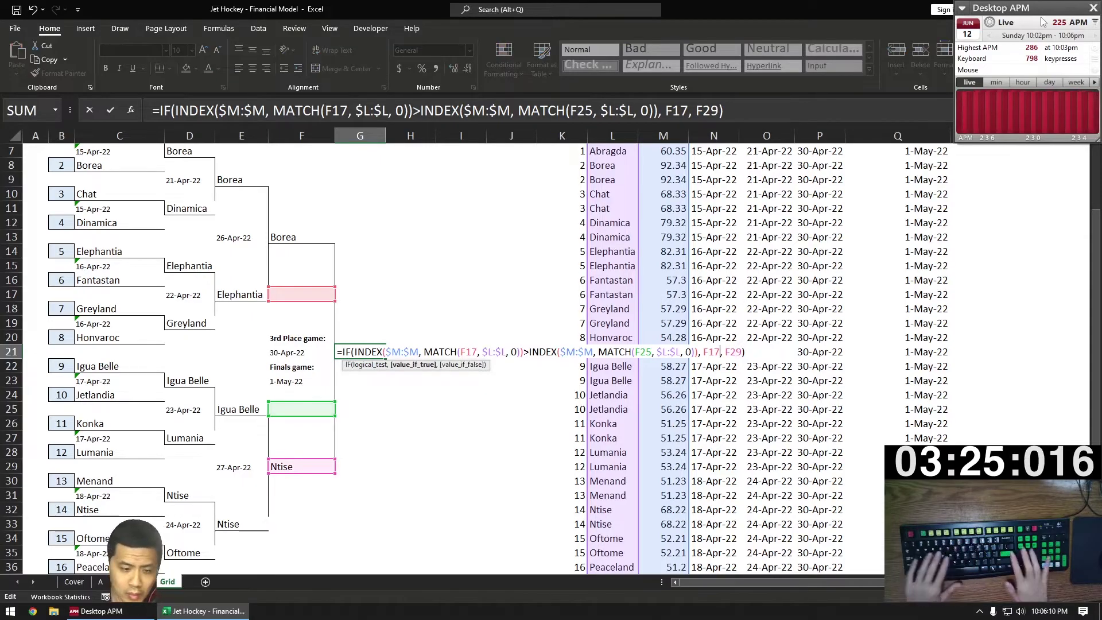
pyautogui.press('BackSpace')
pyautogui.write('3')
pyautogui.press('Left')
pyautogui.press('Left')
pyautogui.press('Left')
pyautogui.press('Left')
pyautogui.press('Left')
pyautogui.press('Left')
pyautogui.press('Left')
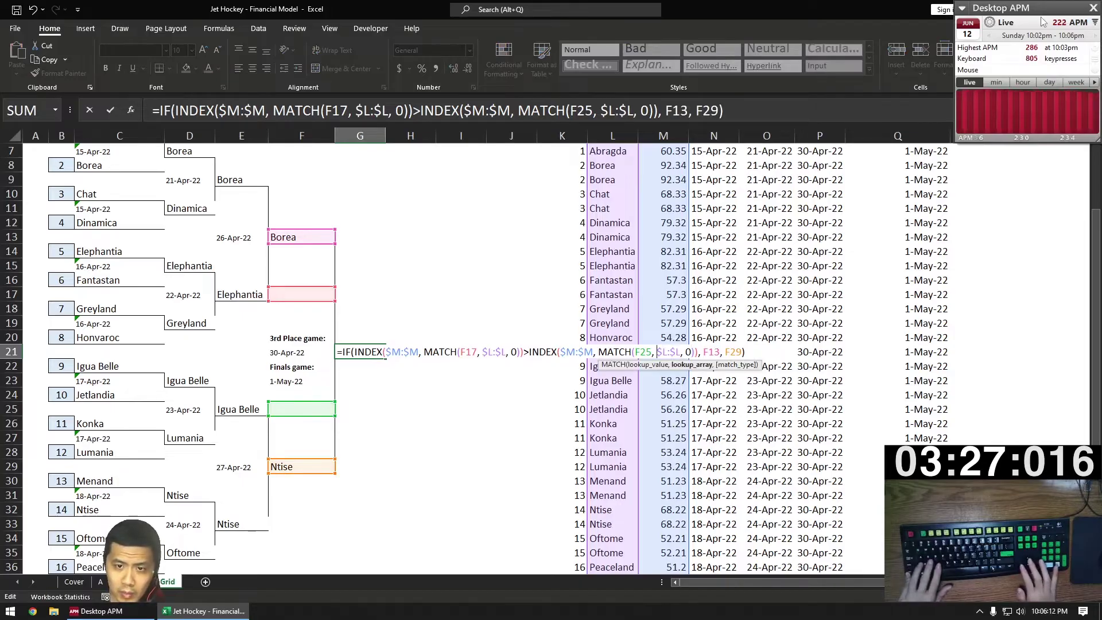
pyautogui.press('BackSpace')
pyautogui.write('9')
pyautogui.press('Left')
pyautogui.press('Left')
pyautogui.press('Left')
pyautogui.press('Left')
pyautogui.press('Left')
pyautogui.press('Left')
pyautogui.press('Left')
pyautogui.press('Left')
pyautogui.press('Left')
pyautogui.press('Left')
pyautogui.press('Left')
pyautogui.press('Left')
pyautogui.press('Left')
pyautogui.press('Left')
pyautogui.press('Left')
pyautogui.press('Left')
pyautogui.press('Left')
pyautogui.press('Left')
pyautogui.press('Left')
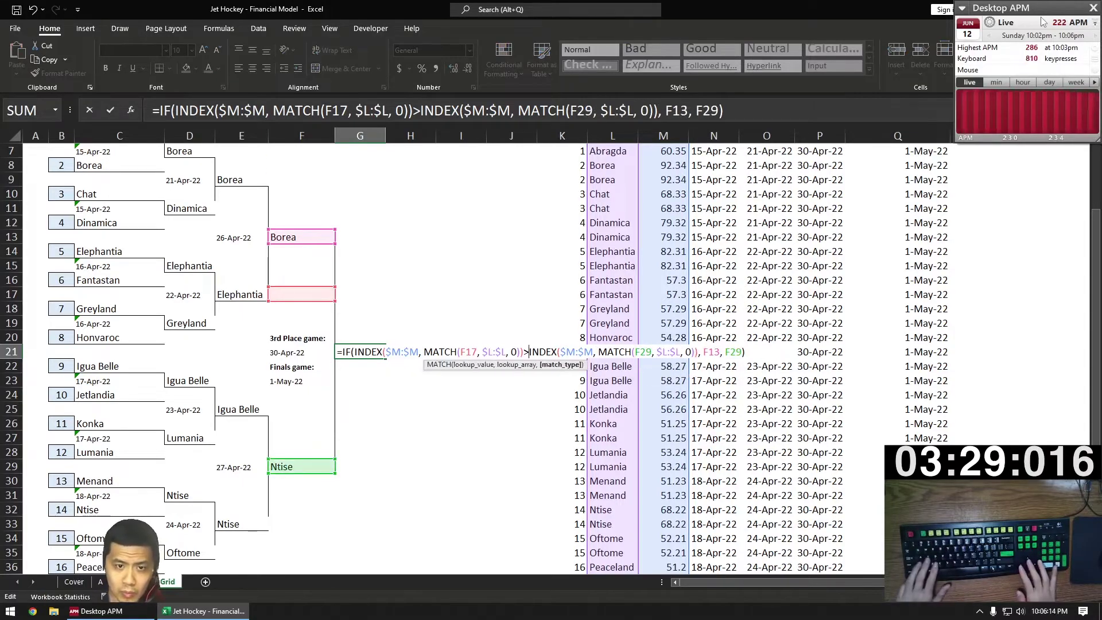
pyautogui.press('Return')
pyautogui.press('Right')
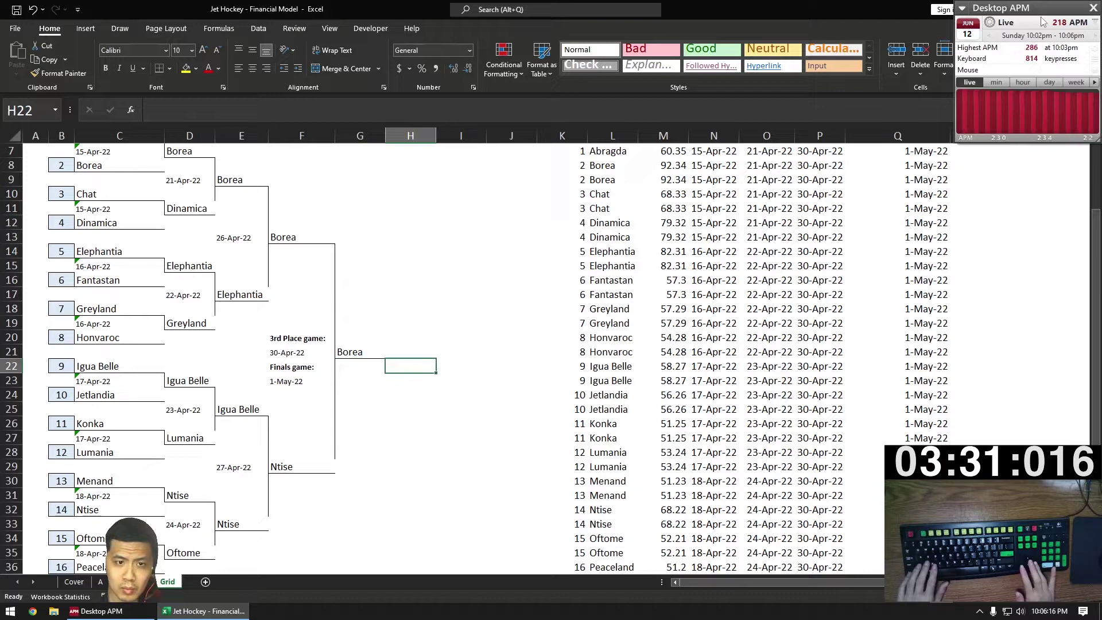
# Step: Link B39:B65 to sheet A with =A!A19 filled down to row 65
pyautogui.press('Right')
pyautogui.press('Right')
pyautogui.press('Right')
pyautogui.press('Right')
pyautogui.press('Down')
pyautogui.press('Down')
pyautogui.press('Down')
pyautogui.press('Down')
pyautogui.press('Down')
pyautogui.press('Down')
pyautogui.press('Down')
pyautogui.press('Down')
pyautogui.press('Down')
pyautogui.press('Down')
pyautogui.press('Down')
pyautogui.press('Down')
pyautogui.press('Down')
pyautogui.press('Down')
pyautogui.press('Down')
pyautogui.press('Down')
pyautogui.press('Down')
pyautogui.press('Down')
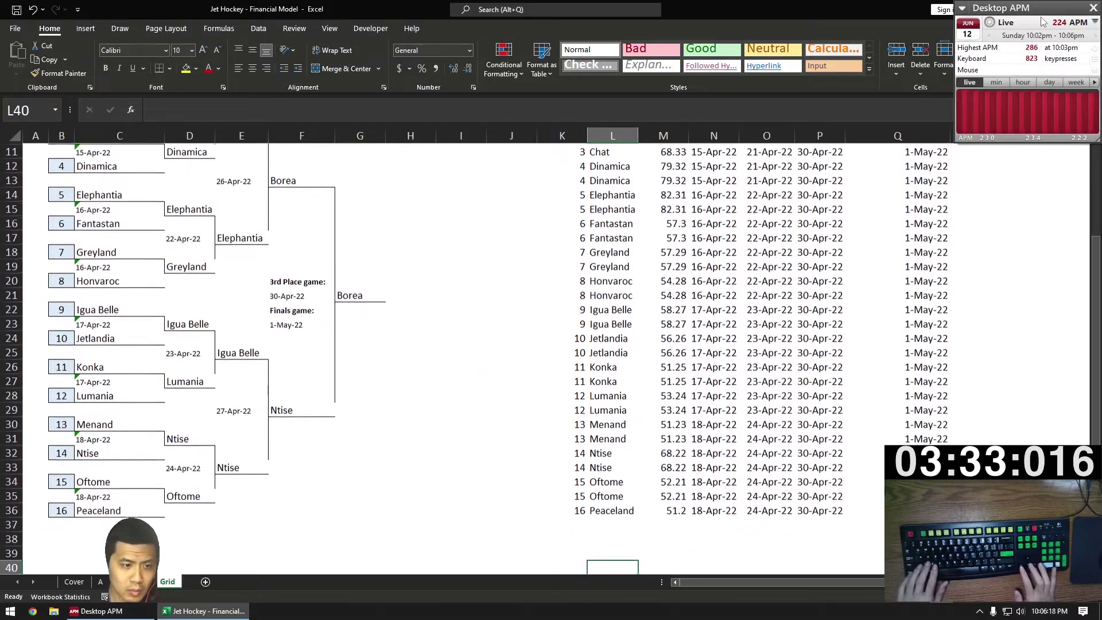
pyautogui.press('Up')
pyautogui.press('Left')
pyautogui.hotkey('ctrl', 'Left')
pyautogui.press('Right')
pyautogui.write('=A!')
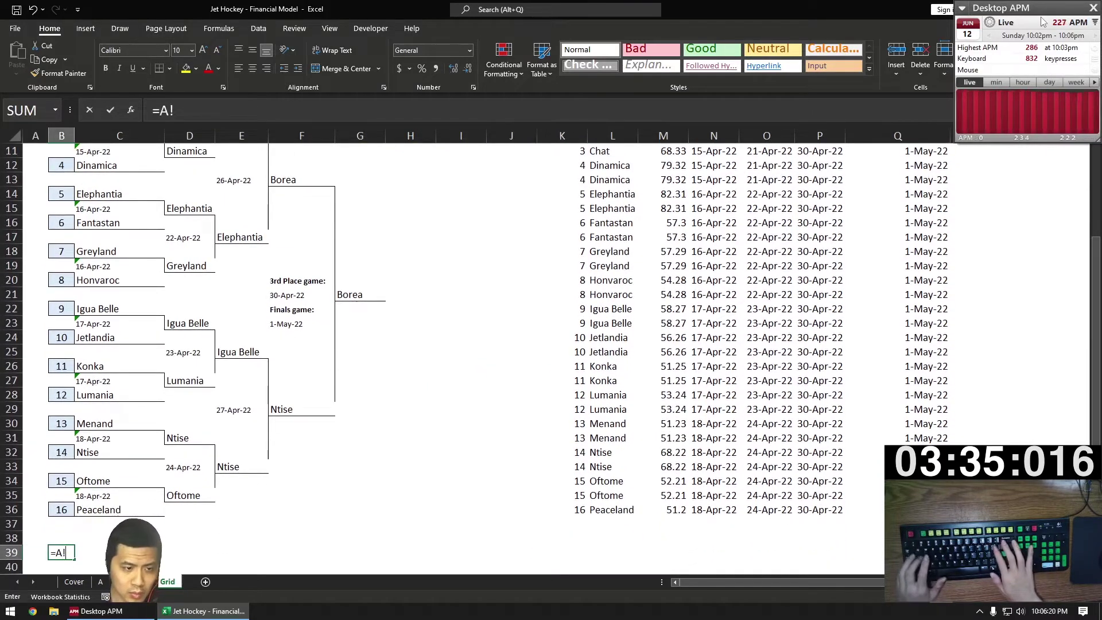
pyautogui.write('A19')
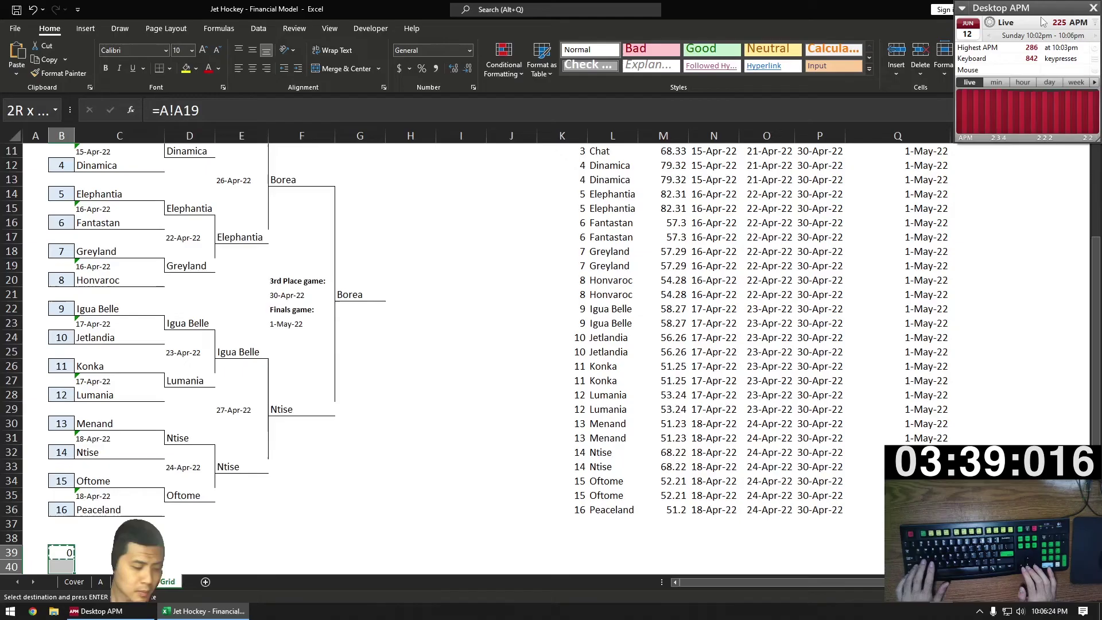
pyautogui.hotkey('shift', 'Down')
pyautogui.hotkey('shift', 'Down')
pyautogui.hotkey('shift', 'Down')
pyautogui.hotkey('shift', 'Down')
pyautogui.hotkey('shift', 'Down')
pyautogui.hotkey('shift', 'Down')
pyautogui.hotkey('shift', 'Down')
pyautogui.hotkey('shift', 'Down')
pyautogui.hotkey('shift', 'Down')
pyautogui.hotkey('shift', 'Down')
pyautogui.hotkey('shift', 'Down')
pyautogui.hotkey('shift', 'Down')
pyautogui.hotkey('shift', 'Down')
pyautogui.hotkey('shift', 'Down')
pyautogui.hotkey('shift', 'Down')
pyautogui.hotkey('shift', 'Down')
pyautogui.hotkey('shift', 'Down')
pyautogui.hotkey('shift', 'Down')
pyautogui.hotkey('shift', 'Down')
pyautogui.hotkey('shift', 'Down')
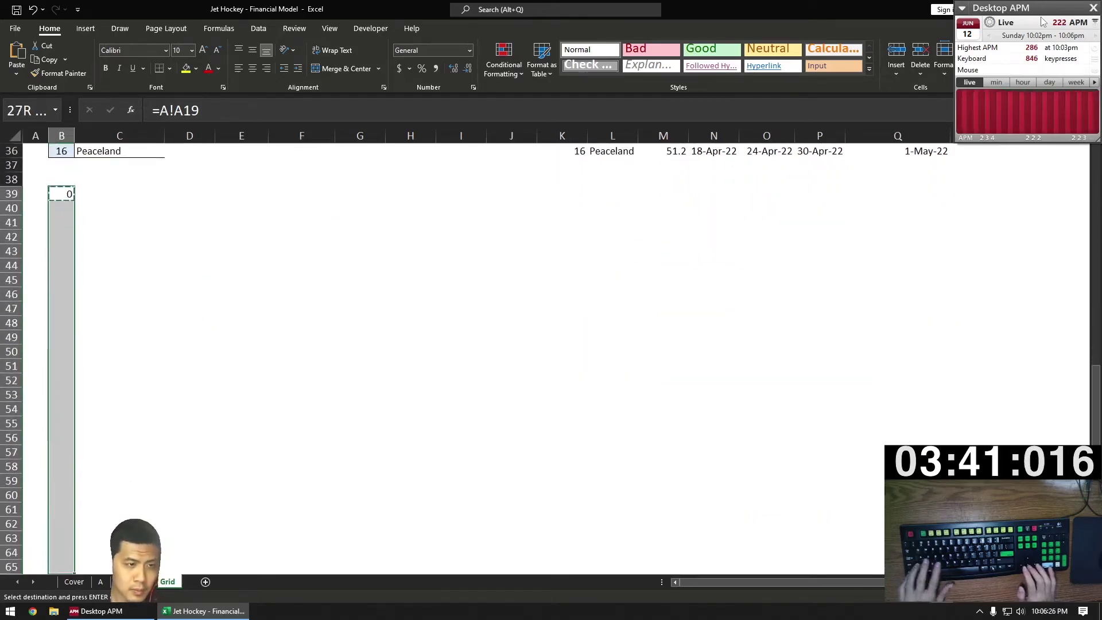
pyautogui.hotkey('ctrl', 'd')
# Step: Paste the linked column into columns C through G for names, supporters, fans and spend
pyautogui.hotkey('ctrl', 'c')
pyautogui.press('Right')
pyautogui.hotkey('ctrl', 'v')
pyautogui.press('Right')
pyautogui.press('Right')
pyautogui.hotkey('ctrl', 'v')
pyautogui.press('Right')
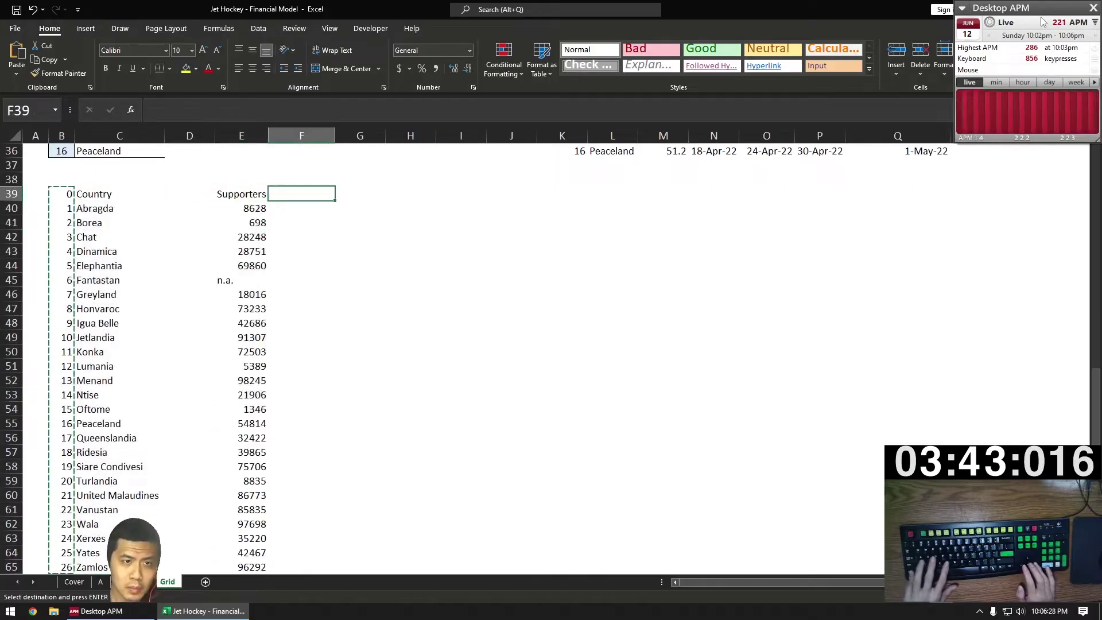
pyautogui.hotkey('ctrl', 'v')
pyautogui.press('Right')
pyautogui.hotkey('ctrl', 'v')
# Step: Move the E39:G65 block one column left so it sits beside the country names
pyautogui.press('Left')
pyautogui.press('Left')
pyautogui.hotkey('shift', 'Right')
pyautogui.hotkey('shift', 'Right')
pyautogui.hotkey('ctrl', 'shift', 'Down')
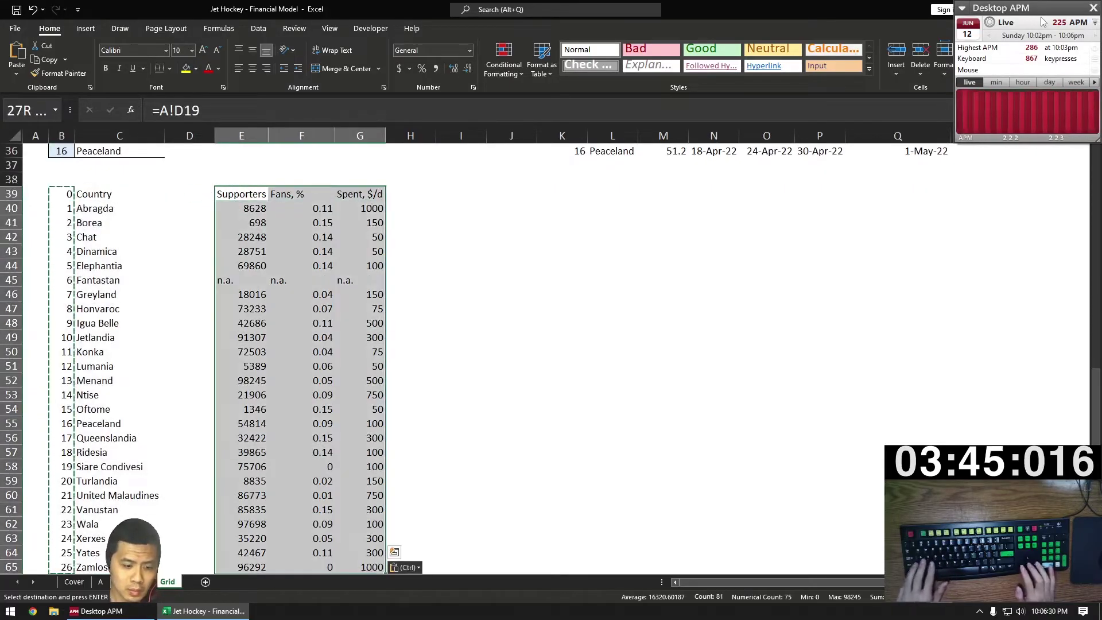
pyautogui.hotkey('ctrl', 'x')
pyautogui.press('Left')
pyautogui.hotkey('ctrl', 'v')
# Step: Clear Fantastan's three n.a. values in the table
pyautogui.press('Down')
pyautogui.press('Down')
pyautogui.press('Down')
pyautogui.press('Down')
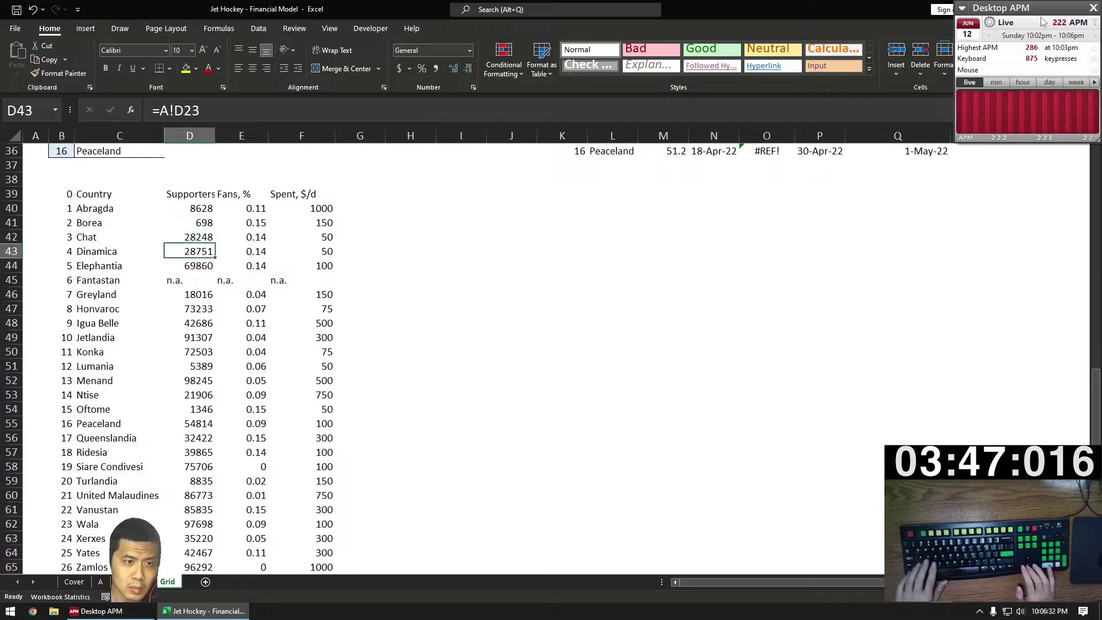
pyautogui.press('Down')
pyautogui.press('Down')
pyautogui.hotkey('shift', 'Right')
pyautogui.hotkey('shift', 'Right')
pyautogui.press('Delete')
pyautogui.press('Up')
pyautogui.hotkey('ctrl', 'Up')
pyautogui.press('Right')
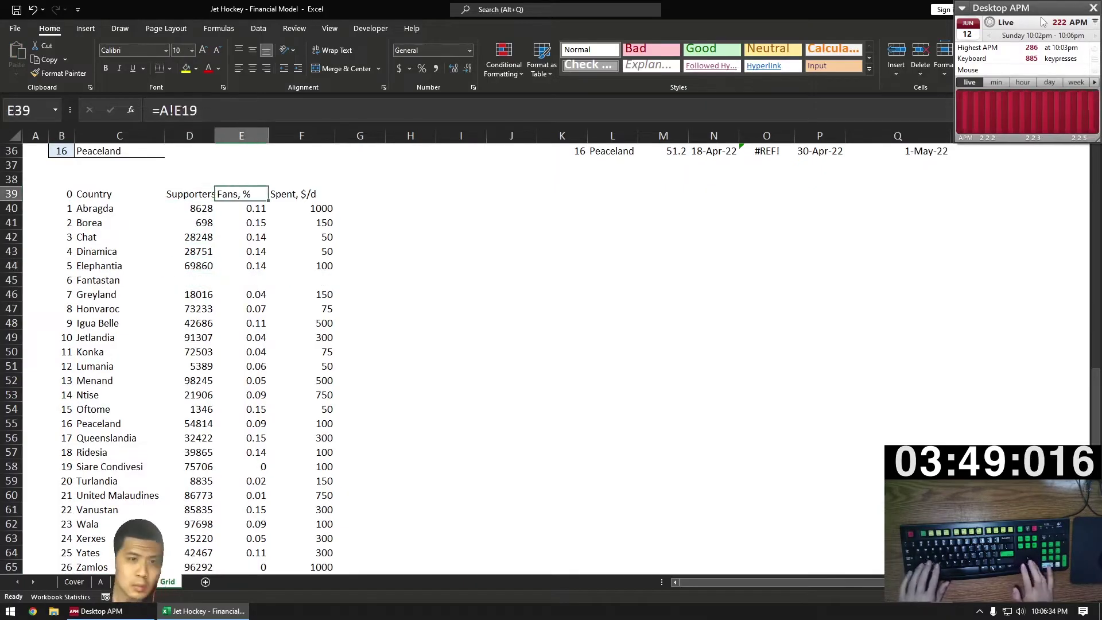
pyautogui.press('Right')
pyautogui.press('Right')
pyautogui.press('Right')
# Step: Enter the headings #, Spend, days and Total in H39:K39
pyautogui.write('#')
pyautogui.press('Tab')
pyautogui.write('S')
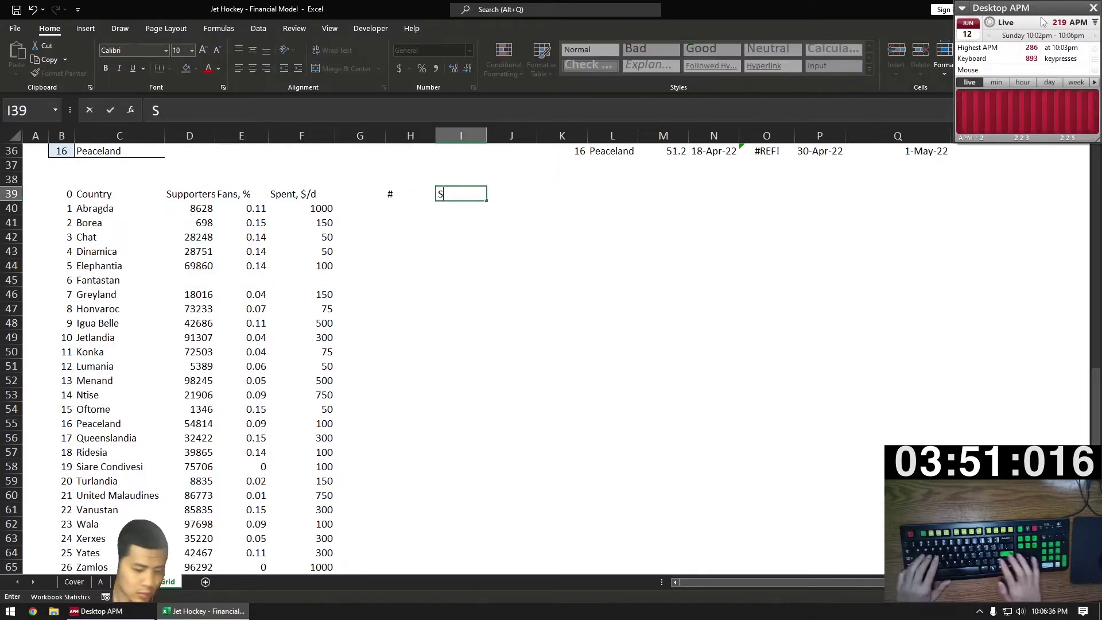
pyautogui.write('pend')
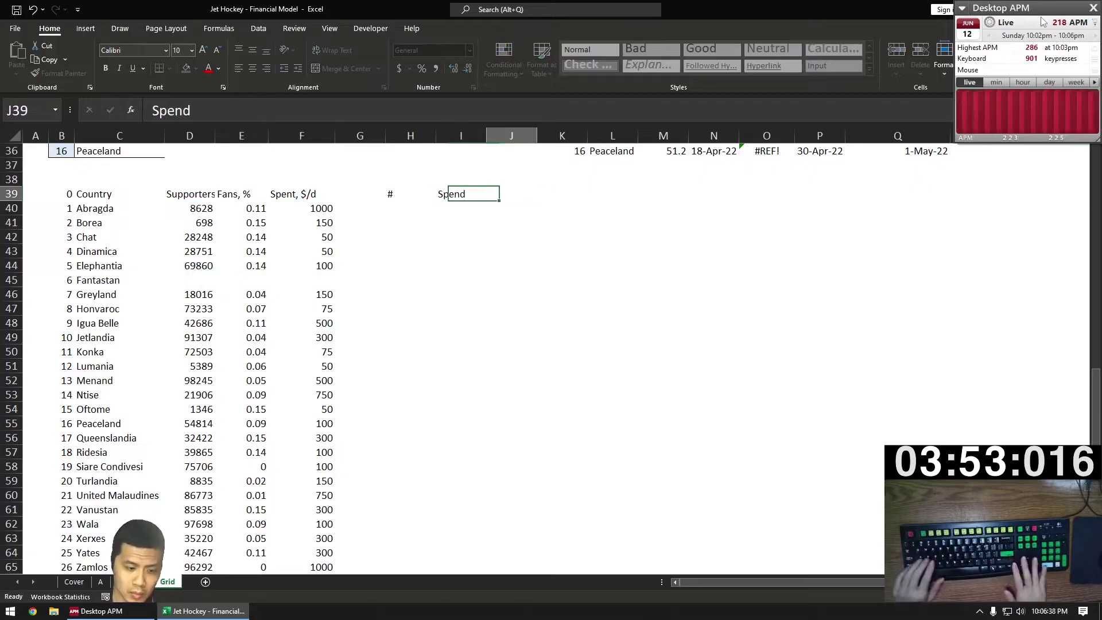
pyautogui.press('Tab')
pyautogui.write('days')
pyautogui.press('Tab')
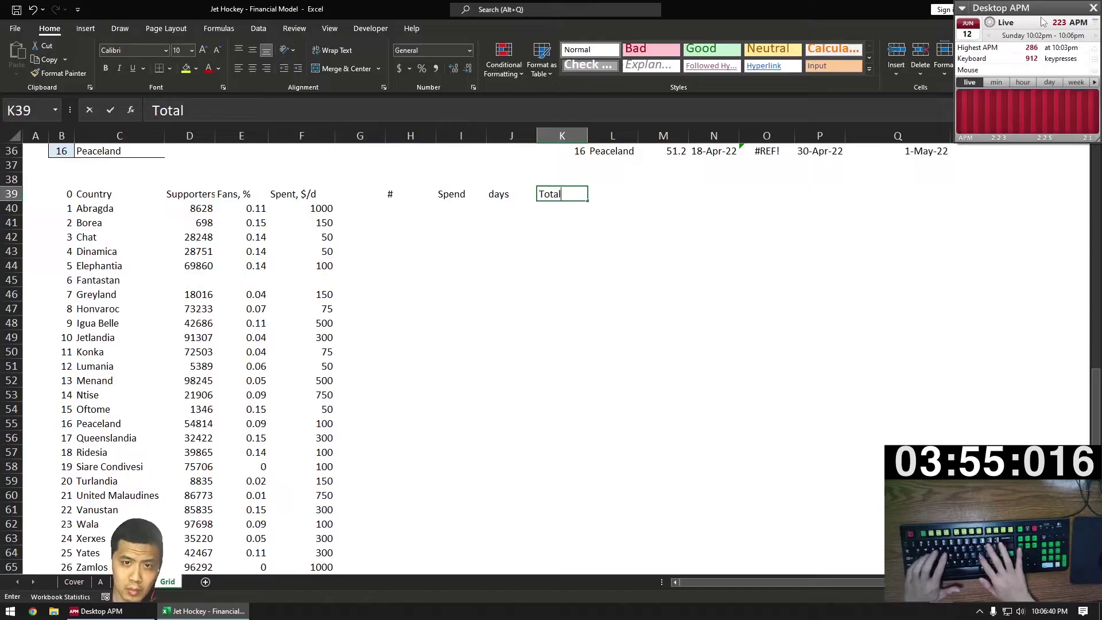
pyautogui.press('Return')
# Step: Copy the four headings to L39:O39 and add a Grand Total heading in P39
pyautogui.press('Up')
pyautogui.hotkey('ctrl', 'shift', 'Right')
pyautogui.hotkey('ctrl', 'c')
pyautogui.press('Right')
pyautogui.press('Right')
pyautogui.press('Right')
pyautogui.press('Right')
pyautogui.hotkey('ctrl', 'v')
pyautogui.press('Right')
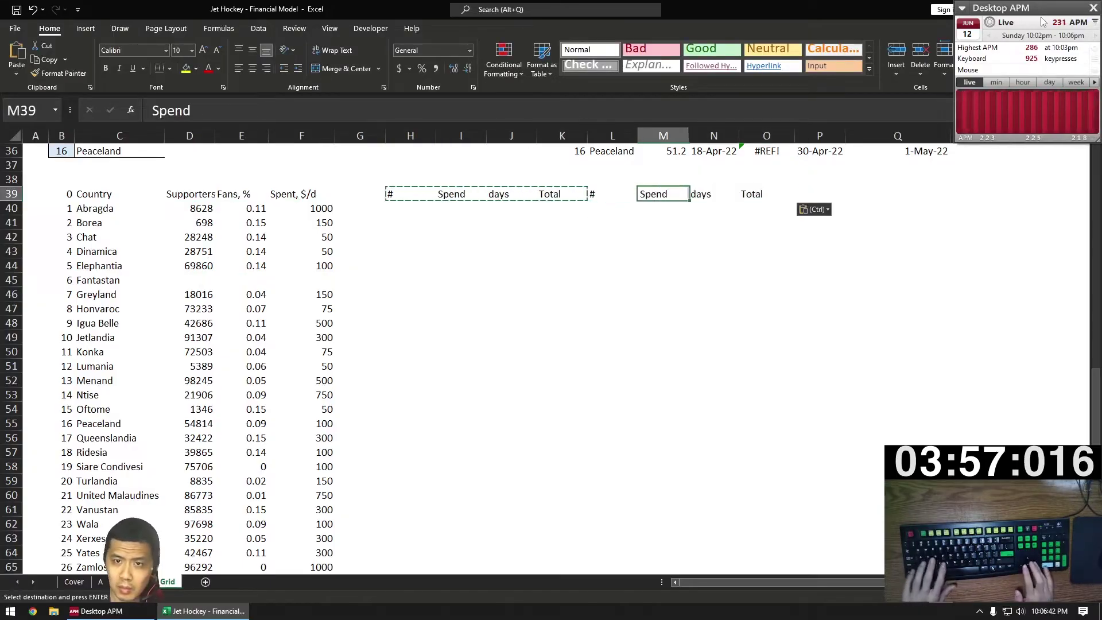
pyautogui.press('Right')
pyautogui.press('Right')
pyautogui.press('Right')
pyautogui.press('Escape')
pyautogui.write('Grand Tota')
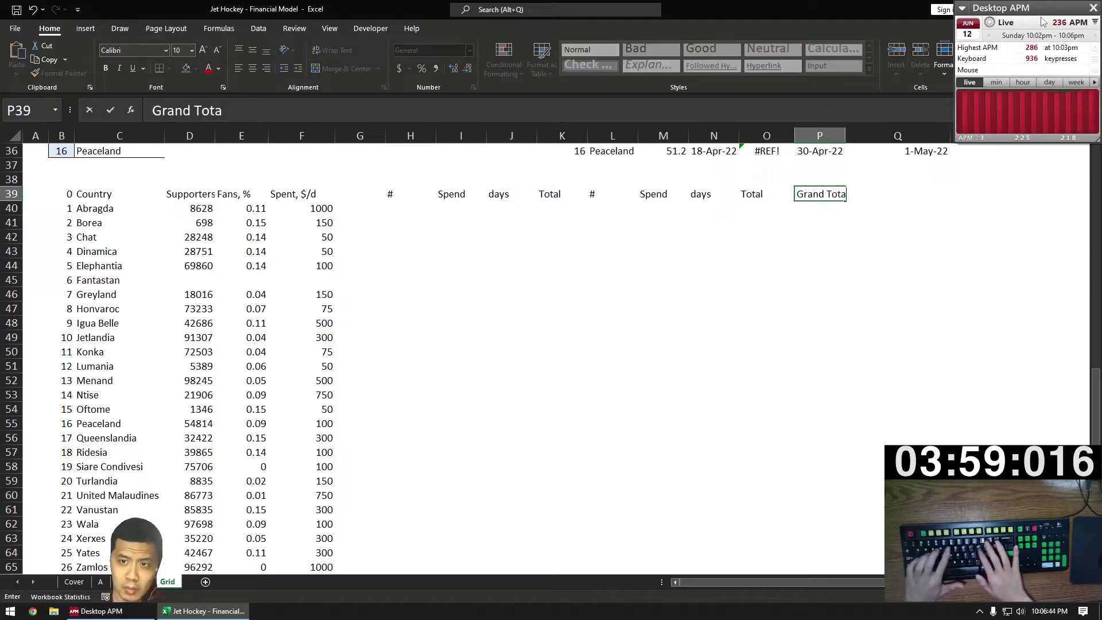
pyautogui.write('l')
pyautogui.press('Left')
# Step: Label the groups with Fans in H38 and Sup in L38
pyautogui.hotkey('ctrl', 'Left')
pyautogui.press('Up')
pyautogui.write('Fan')
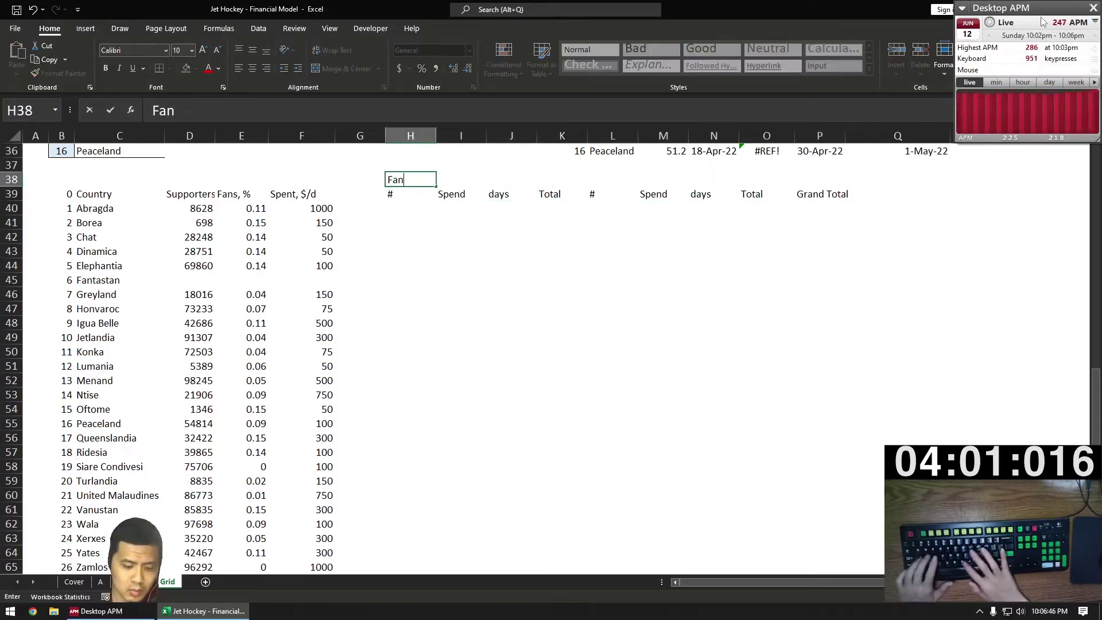
pyautogui.write('s')
pyautogui.press('Right')
pyautogui.press('Right')
pyautogui.press('Right')
pyautogui.press('Right')
pyautogui.write('Sup')
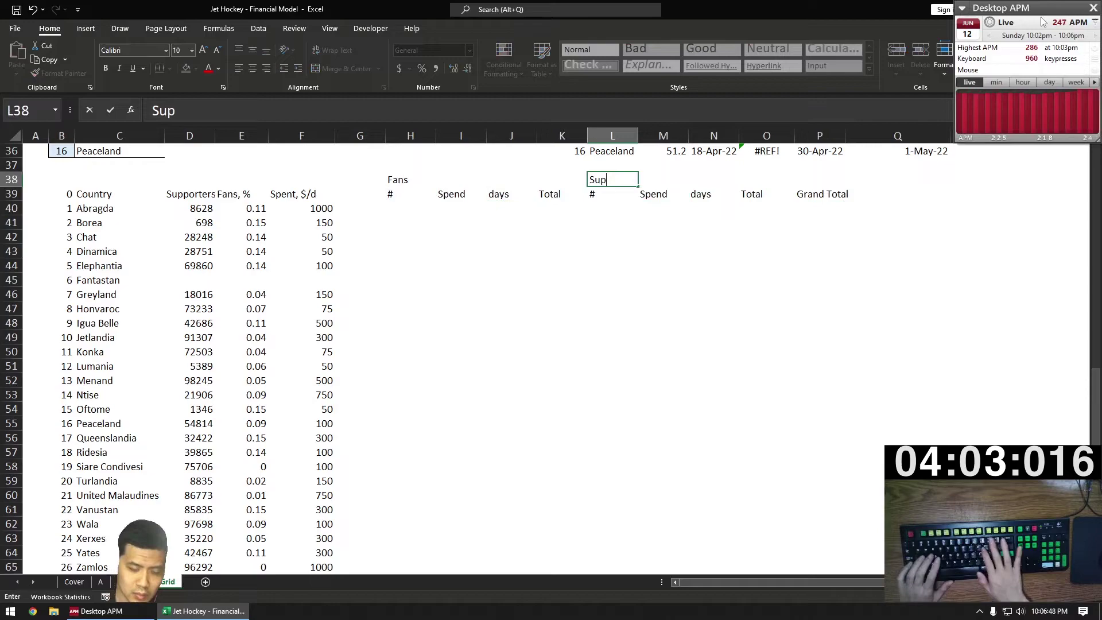
pyautogui.hotkey('ctrl', 'Up')
pyautogui.hotkey('ctrl', 'Up')
# Step: Copy the match date columns starting at N7 and paste them lower down the sheet
pyautogui.press('Right')
pyautogui.press('Right')
pyautogui.press('Down')
pyautogui.hotkey('shift', 'Right')
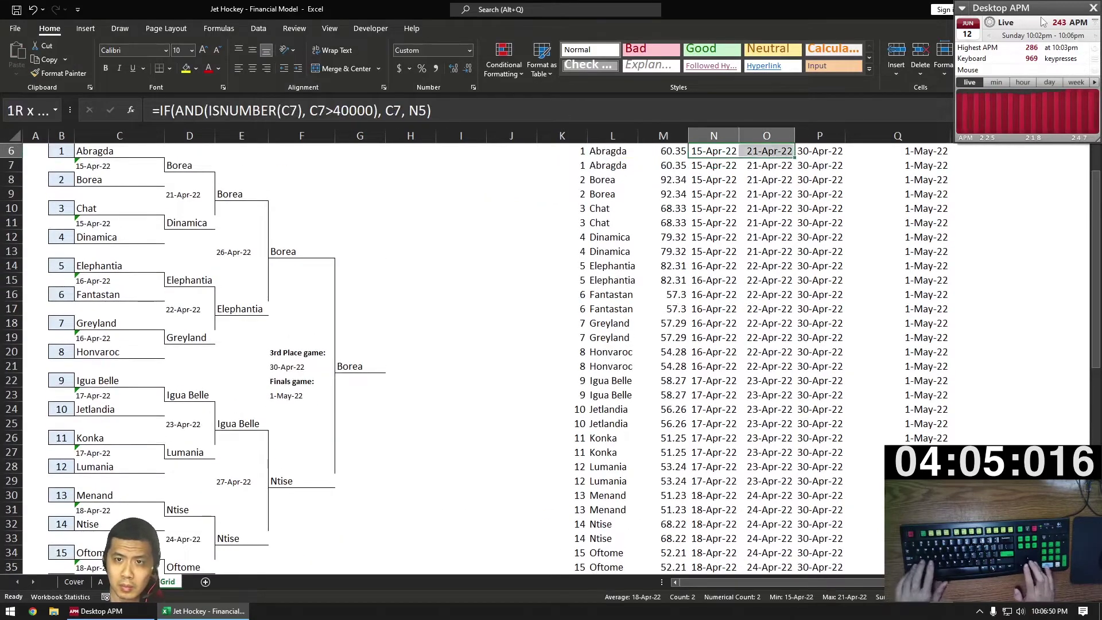
pyautogui.hotkey('ctrl', 'shift', 'Down')
pyautogui.hotkey('ctrl', 'c')
pyautogui.hotkey('ctrl', 'Down')
pyautogui.press('Down')
pyautogui.press('Down')
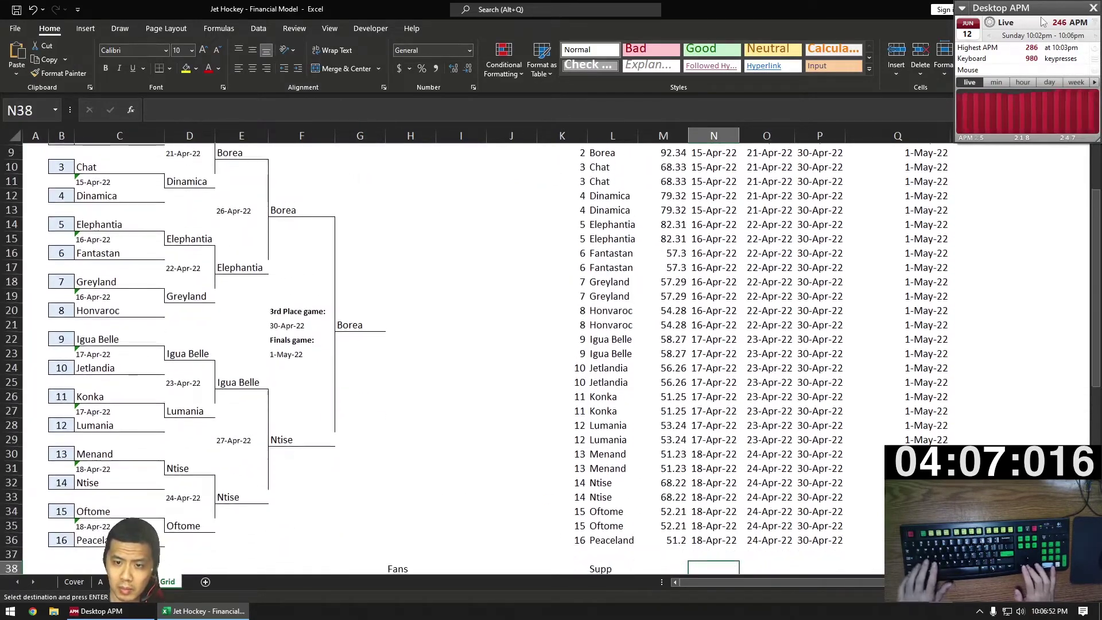
pyautogui.press('Down')
pyautogui.press('Down')
pyautogui.press('Down')
pyautogui.press('Up')
pyautogui.hotkey('ctrl', 'v')
# Step: Enter Abragda's fans count in H40 as supporters times fans percentage, giving 949.08
pyautogui.hotkey('ctrl', 'Left')
pyautogui.press('Right')
pyautogui.press('Right')
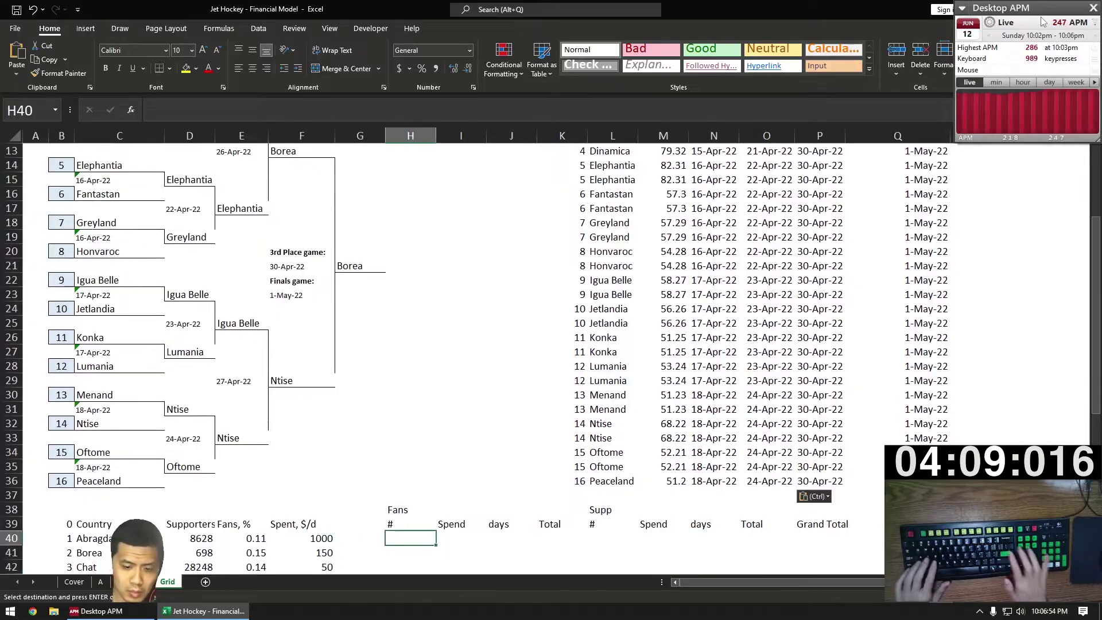
pyautogui.write('=')
pyautogui.press('Left')
pyautogui.press('Left')
pyautogui.press('Left')
pyautogui.press('Left')
pyautogui.write('*')
pyautogui.press('Left')
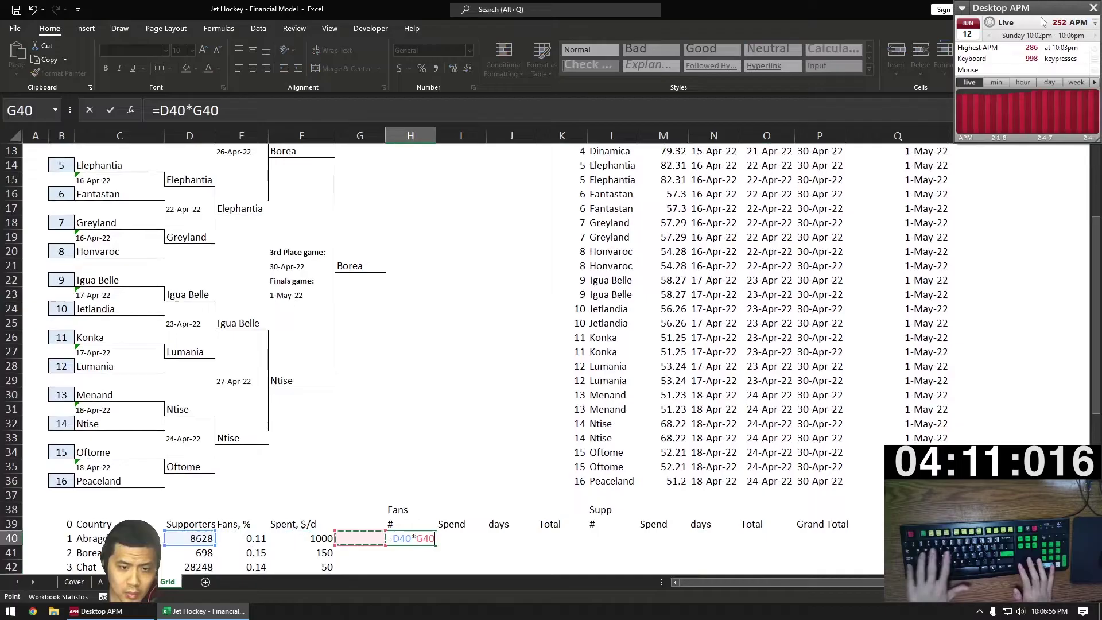
pyautogui.press('Left')
pyautogui.press('Left')
pyautogui.press('Return')
# Step: Enter the fans spend formula in I40 referencing F40, showing 1000
pyautogui.press('Up')
pyautogui.press('Right')
pyautogui.write('=')
pyautogui.press('Left')
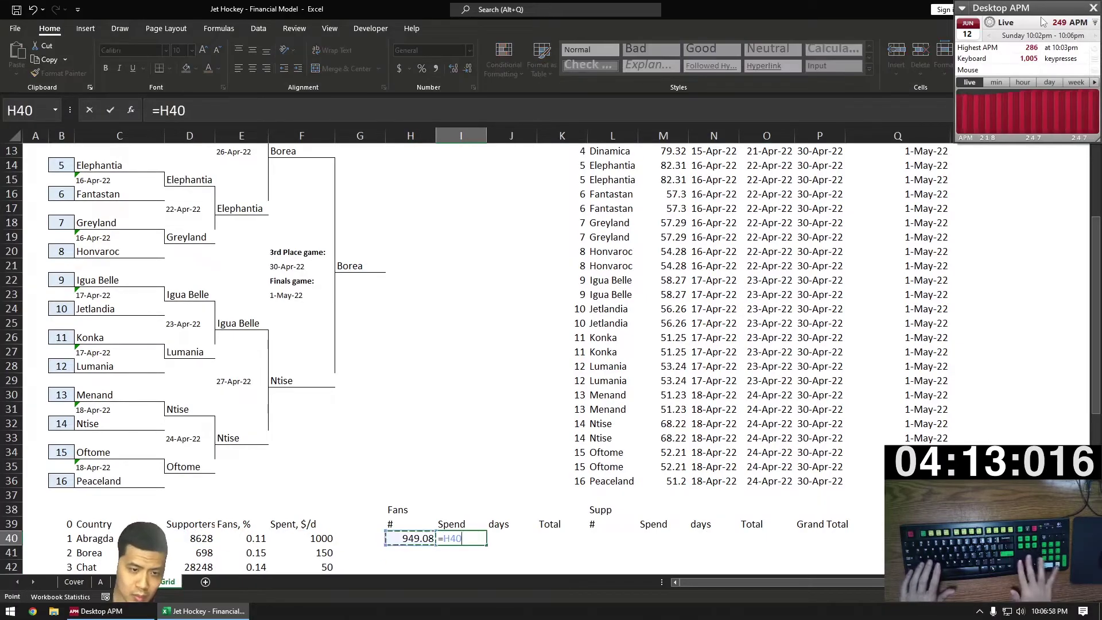
pyautogui.press('Left')
pyautogui.press('Left')
pyautogui.press('Return')
pyautogui.press('Up')
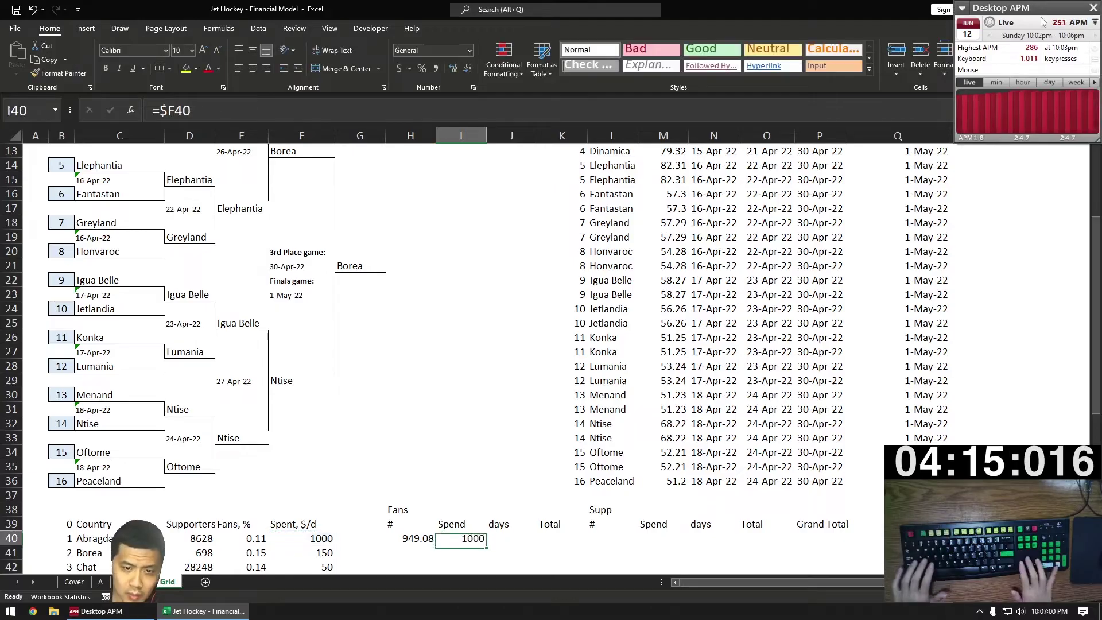
# Step: Start a MAX days formula in J40 pointing at the match dates, then cancel it
pyautogui.press('Right')
pyautogui.write('=MAX(')
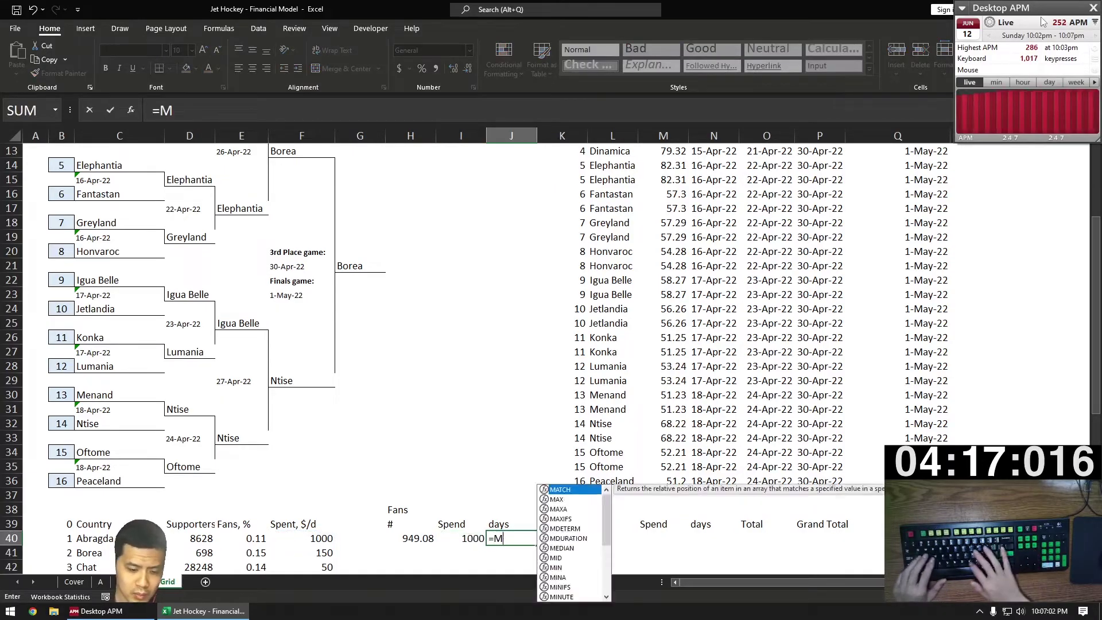
pyautogui.press('Up')
pyautogui.press('Right')
pyautogui.press('Up')
pyautogui.press('Up')
pyautogui.press('Right')
pyautogui.press('Right')
pyautogui.press('Right')
pyautogui.press('Up')
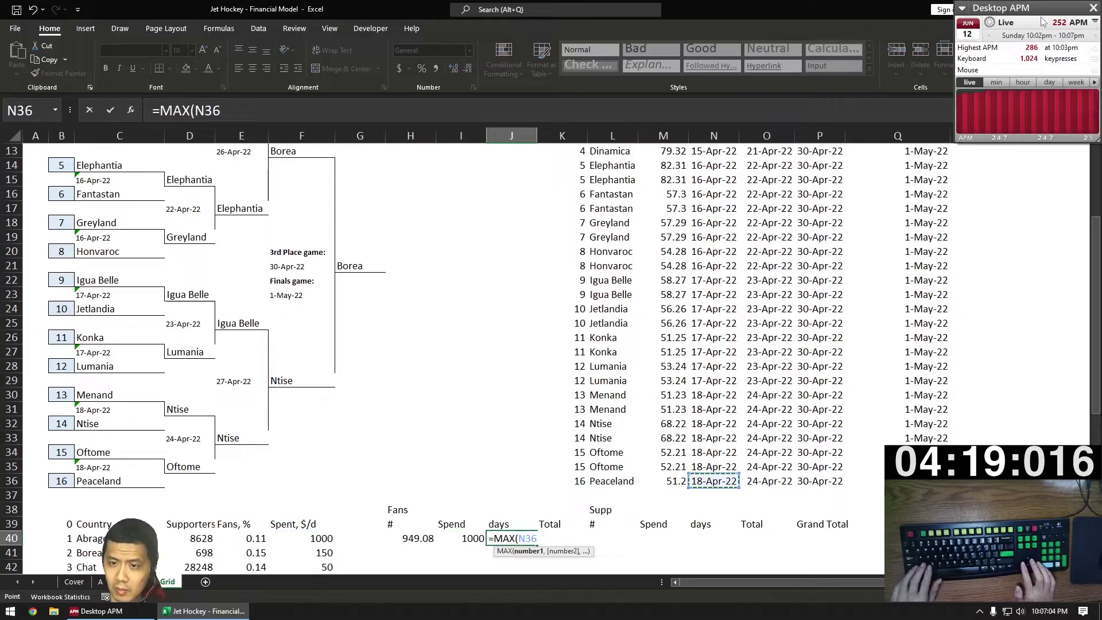
pyautogui.press('Escape')
# Step: Return to cell L5 at the top of the Grid sheet's schedule table
pyautogui.hotkey('ctrl', 'Up')
pyautogui.hotkey('ctrl', 'Up')
pyautogui.press('Right')
pyautogui.press('Right')
pyautogui.press('Down')
pyautogui.press('Down')
pyautogui.press('Down')
pyautogui.press('Down')
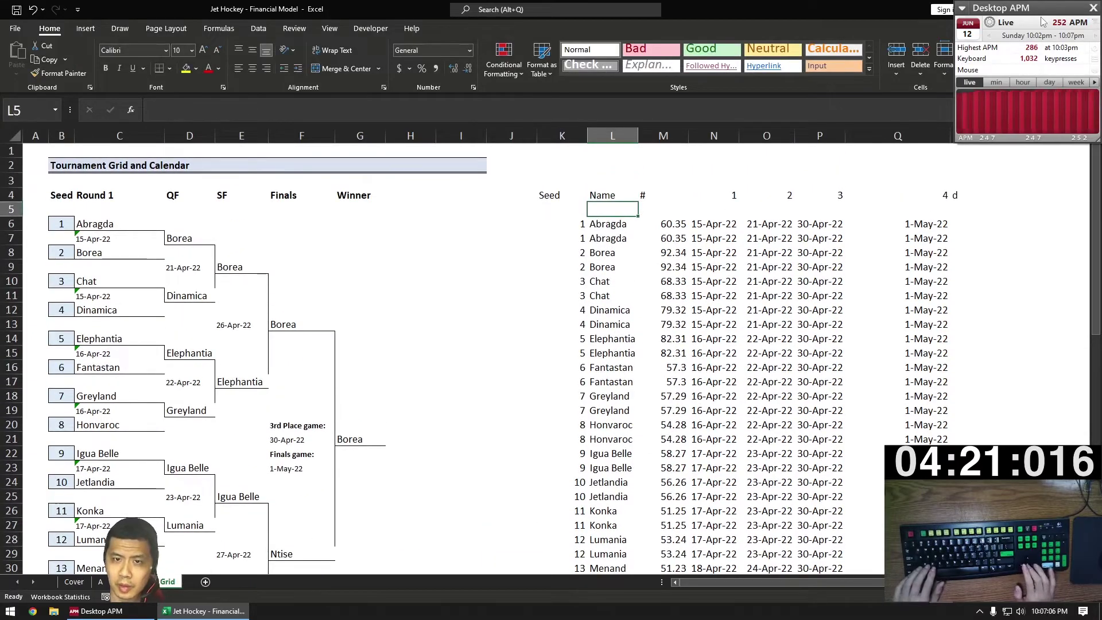
pyautogui.press('Down')
# Step: Begin the R6 formula with IF(COUNTIFS(D:D,L6)=0,N6 for the round-1 check
pyautogui.hotkey('ctrl', 'Right')
pyautogui.press('Right')
pyautogui.write('=IF')
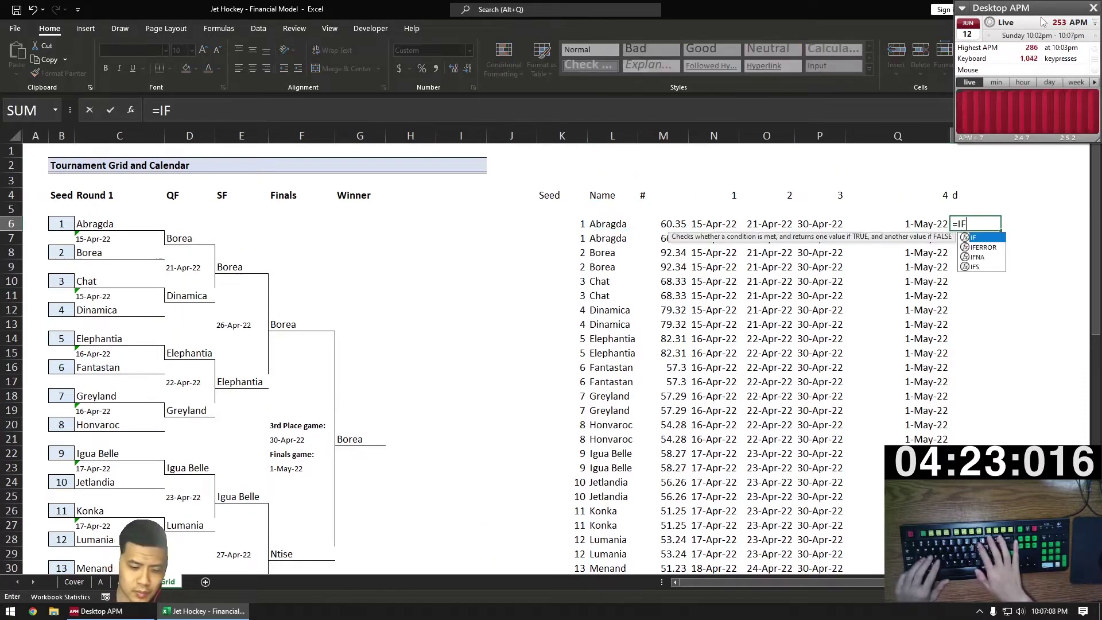
pyautogui.write('(COUNTI')
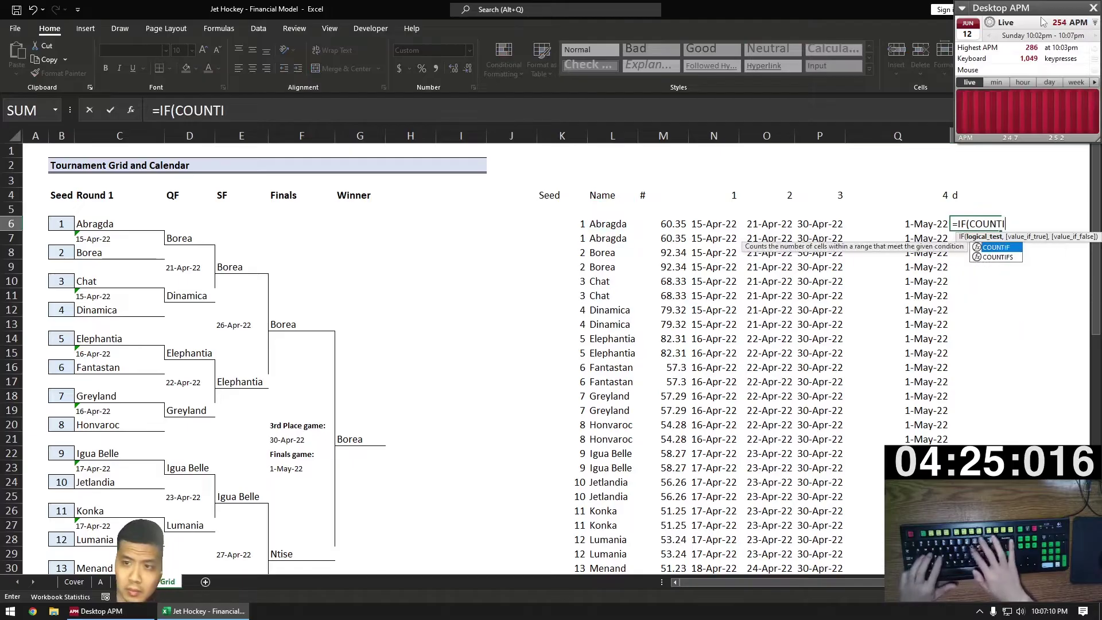
pyautogui.write('FS(')
pyautogui.press('Left')
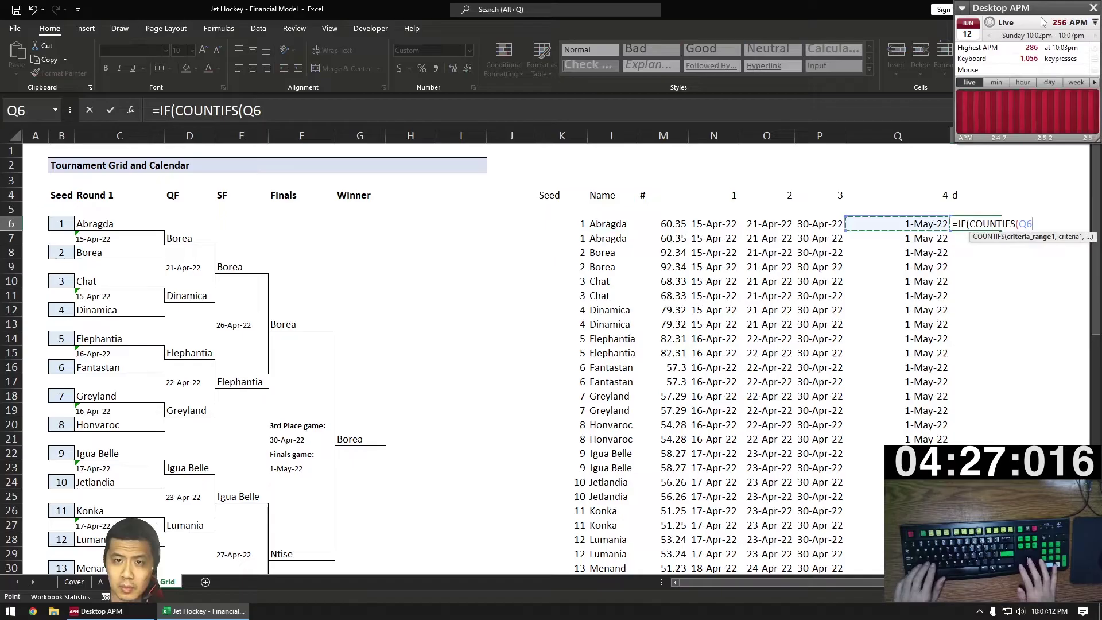
pyautogui.press('BackSpace')
pyautogui.press('BackSpace')
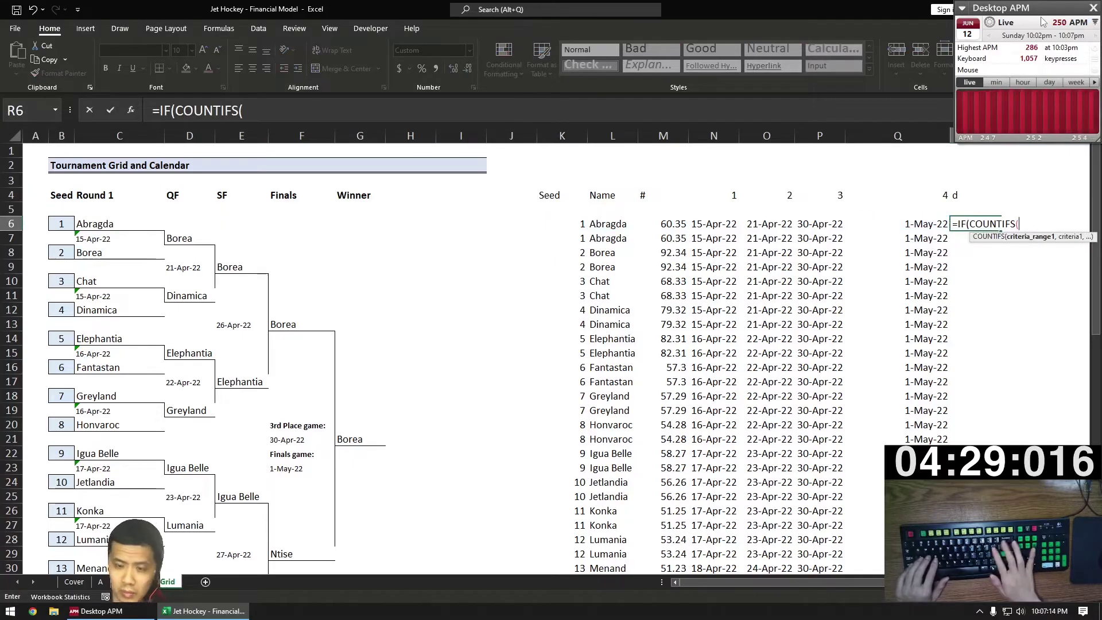
pyautogui.write('D:D, Q6')
pyautogui.press('Left')
pyautogui.press('Left')
pyautogui.press('Left')
pyautogui.press('Left')
pyautogui.press('Left')
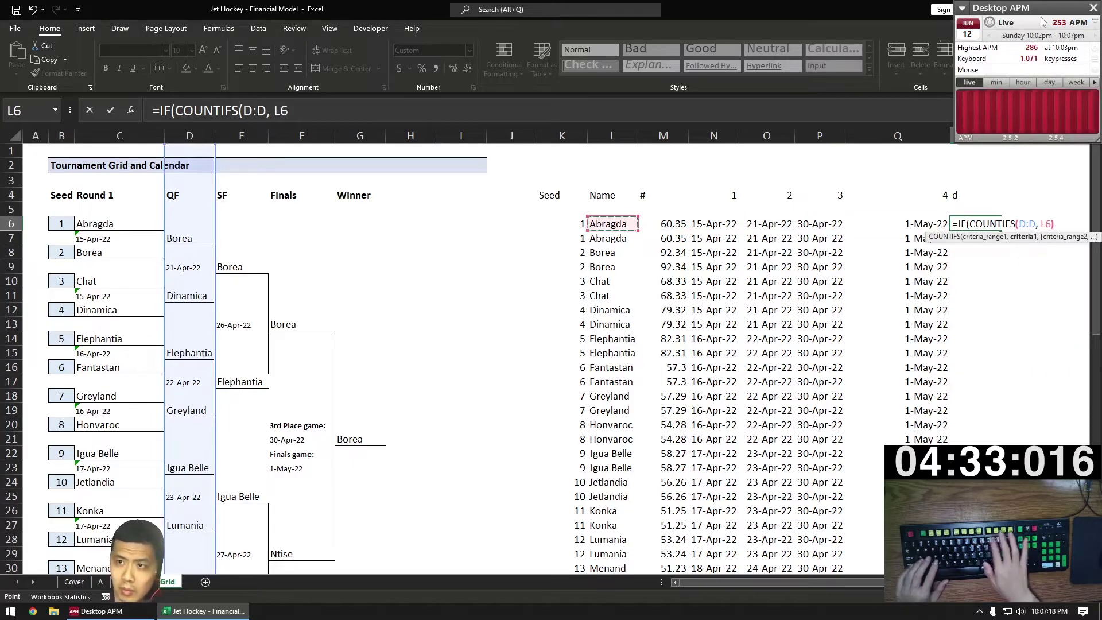
pyautogui.write(')=0,')
pyautogui.press('Left')
pyautogui.press('Left')
pyautogui.press('Left')
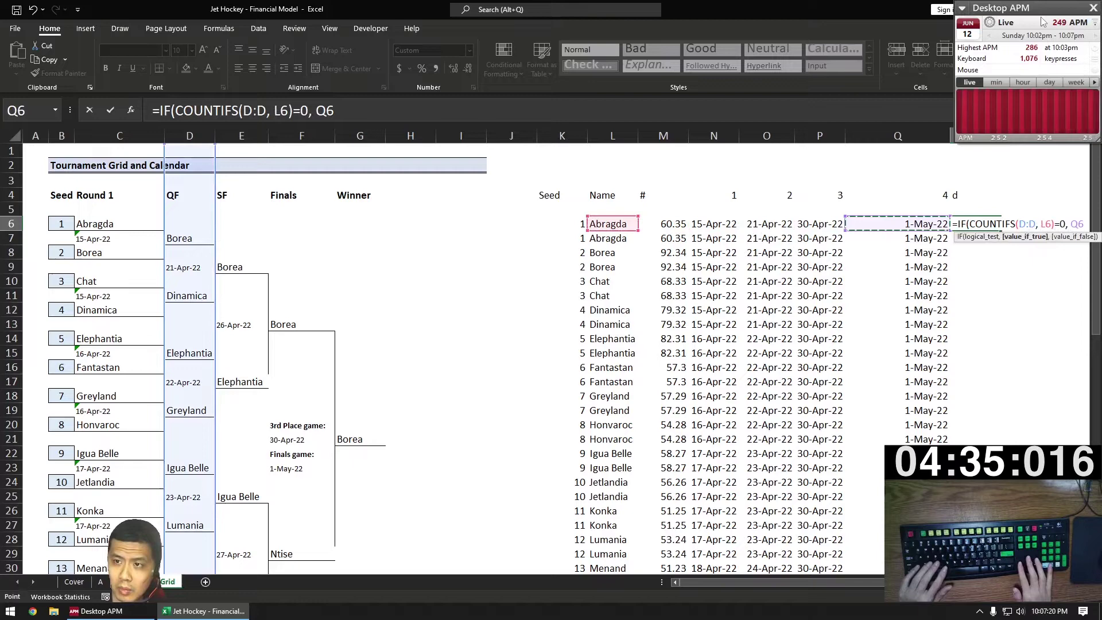
pyautogui.press('Return')
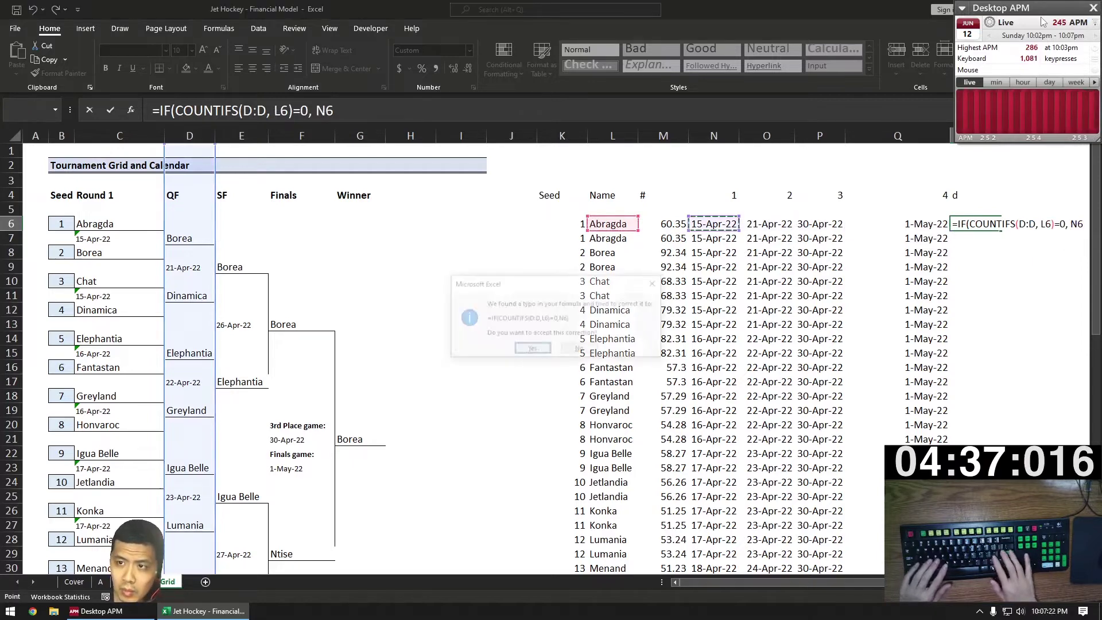
pyautogui.press('Return')
pyautogui.press('Return')
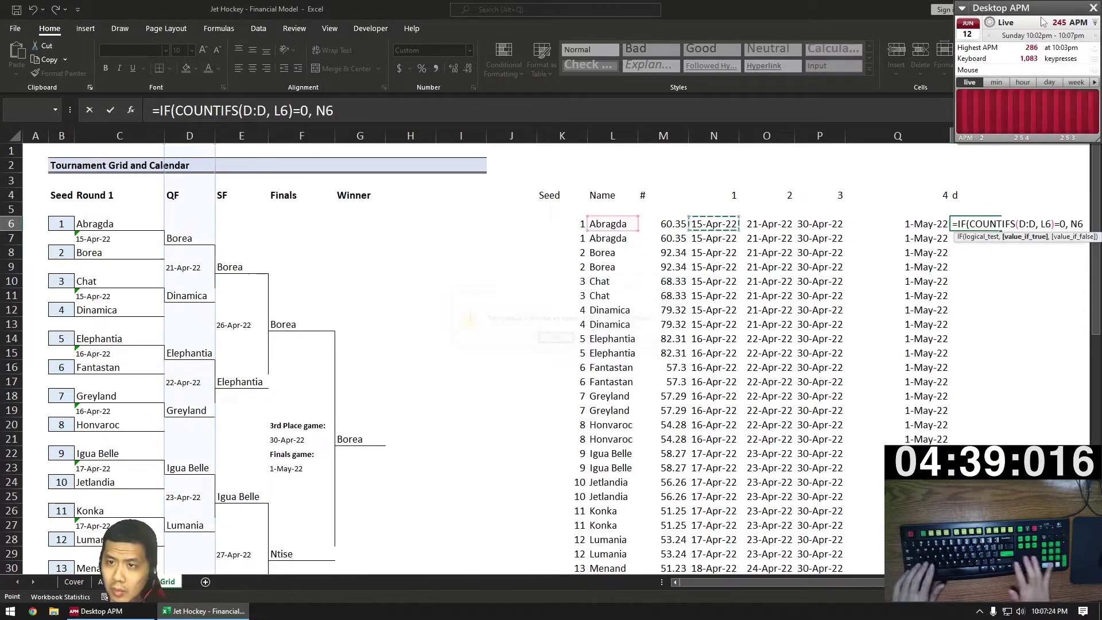
# Step: Duplicate the IF clause onto two new lines for the later rounds
pyautogui.press('End')
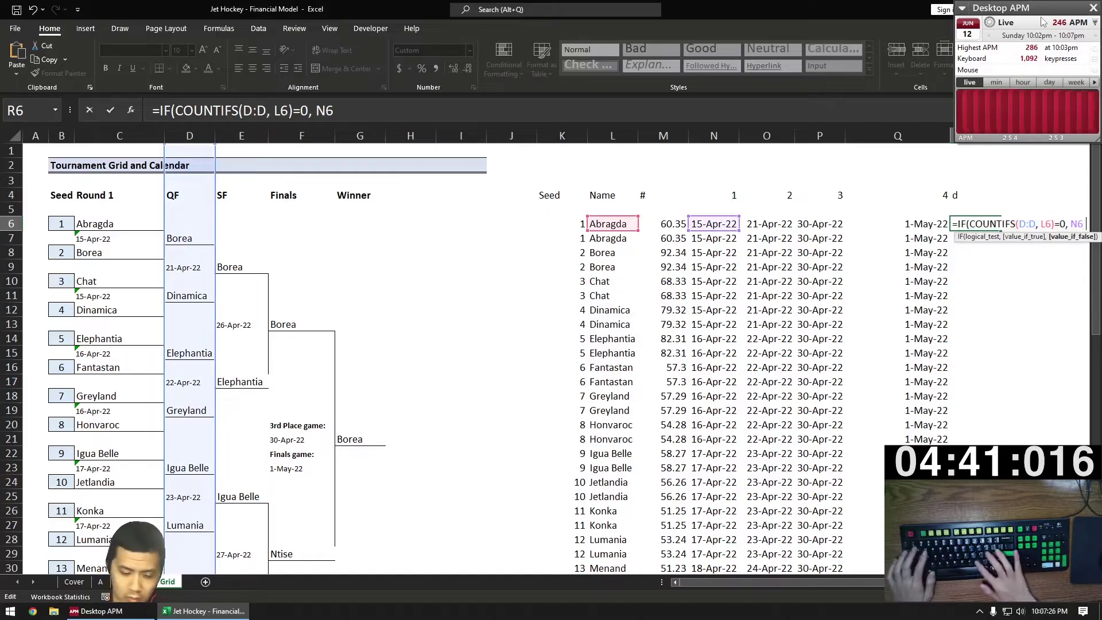
pyautogui.write(',')
pyautogui.hotkey('alt', 'Return')
pyautogui.write('IF(COUNTIFS(D:D, L6)=0, N6')
pyautogui.write(',')
pyautogui.hotkey('alt', 'Return')
pyautogui.write('IF(COUNTIFS(D:D, L6)=0, N6')
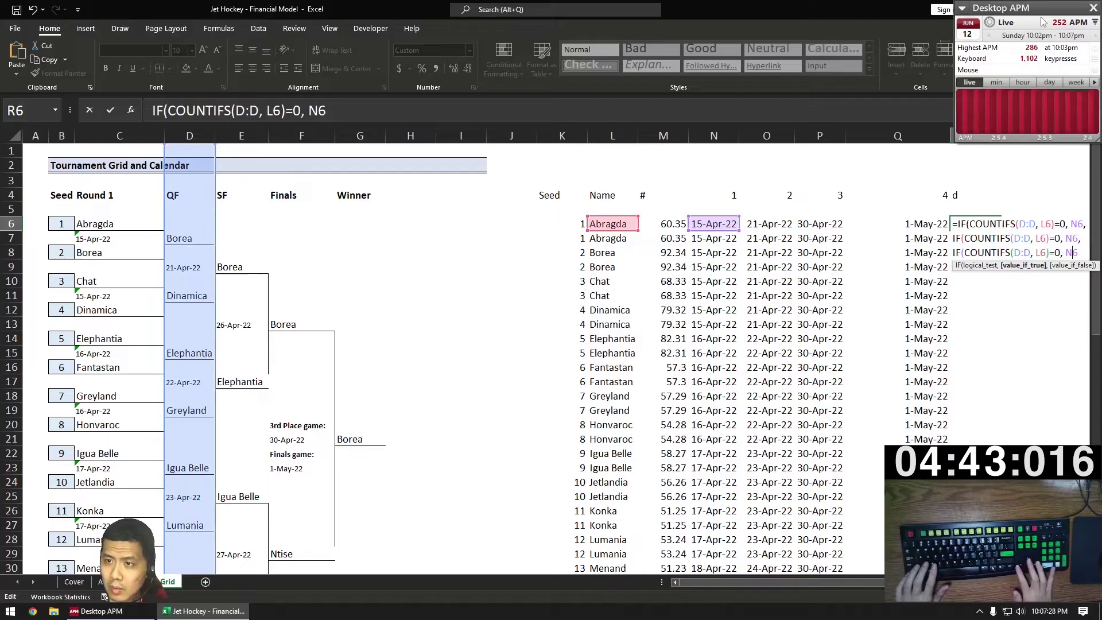
# Step: Adapt the copies to E:E/O6 and F:F/P6, close with Q6 and +1, and commit R6
pyautogui.press('BackSpace')
pyautogui.press('BackSpace')
pyautogui.press('BackSpace')
pyautogui.write('E:E')
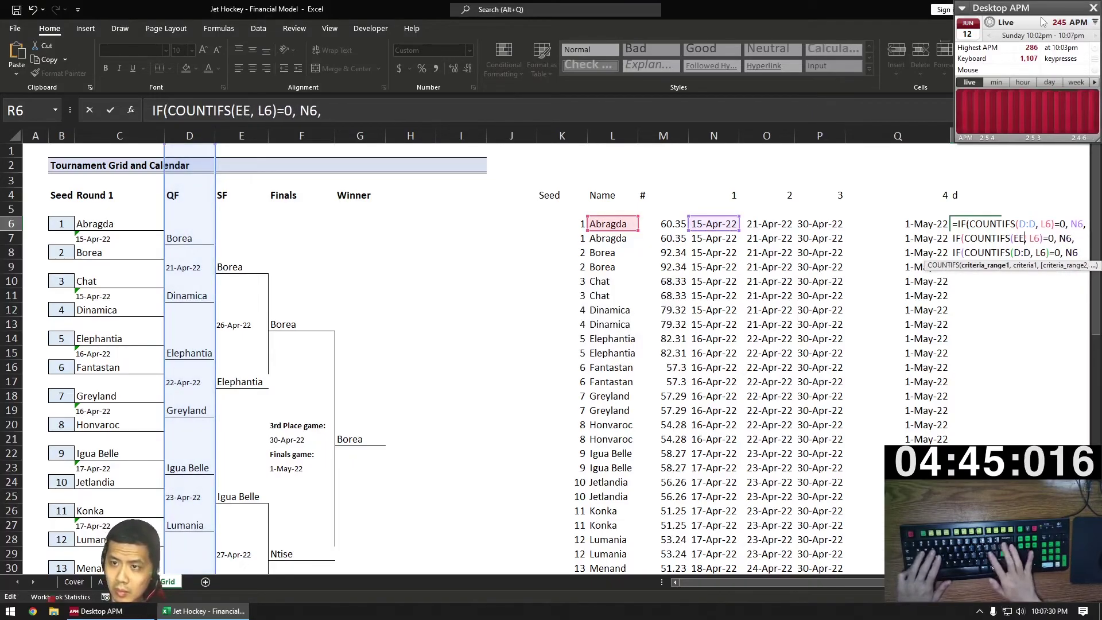
pyautogui.press('Down')
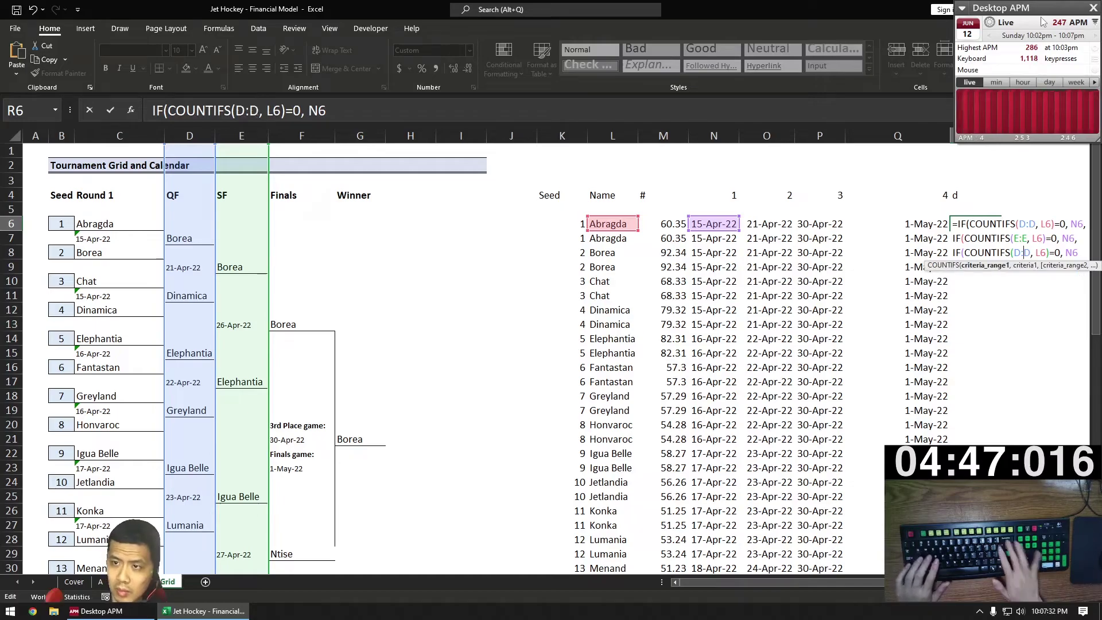
pyautogui.press('BackSpace')
pyautogui.press('BackSpace')
pyautogui.press('Delete')
pyautogui.write('F:F')
pyautogui.press('Right')
pyautogui.press('Right')
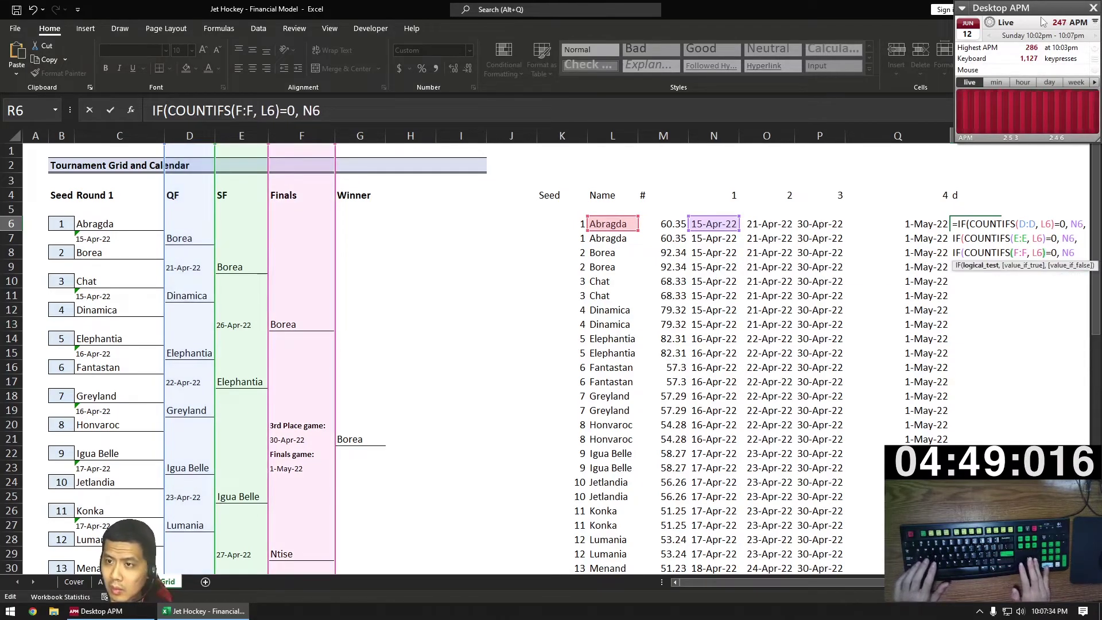
pyautogui.press('Delete')
pyautogui.write('O')
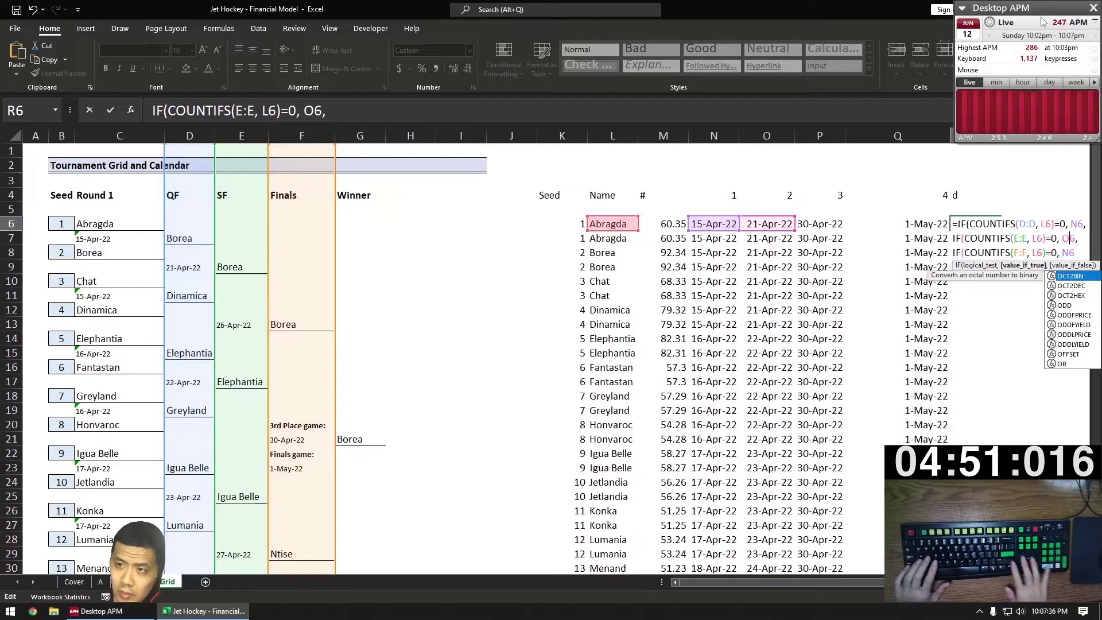
pyautogui.press('Right')
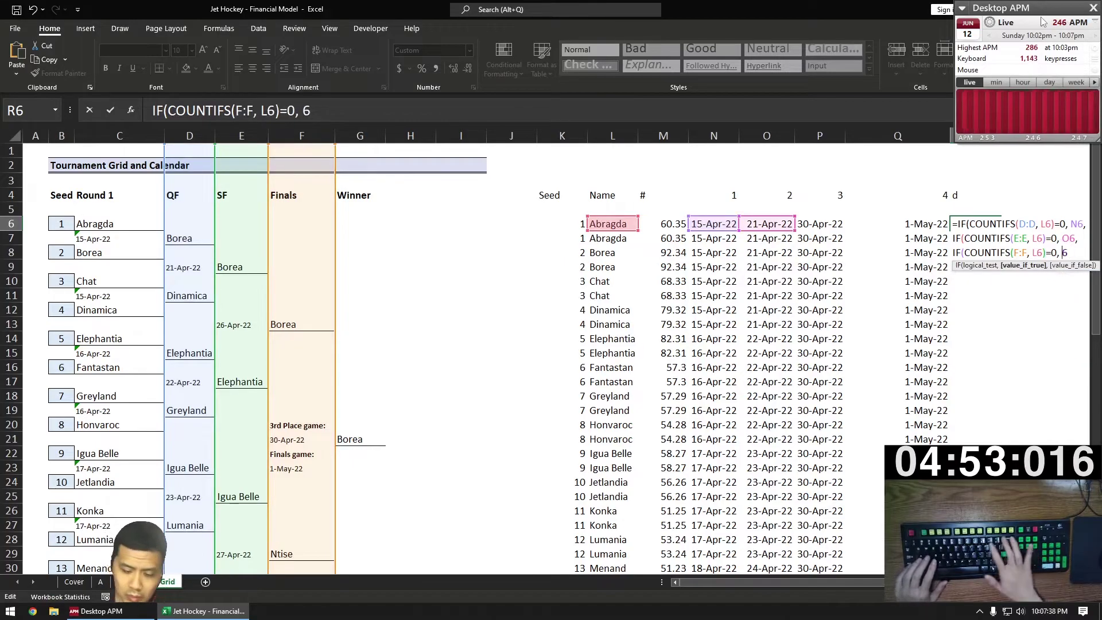
pyautogui.write('P')
pyautogui.press('Right')
pyautogui.write(', Q6))+1')
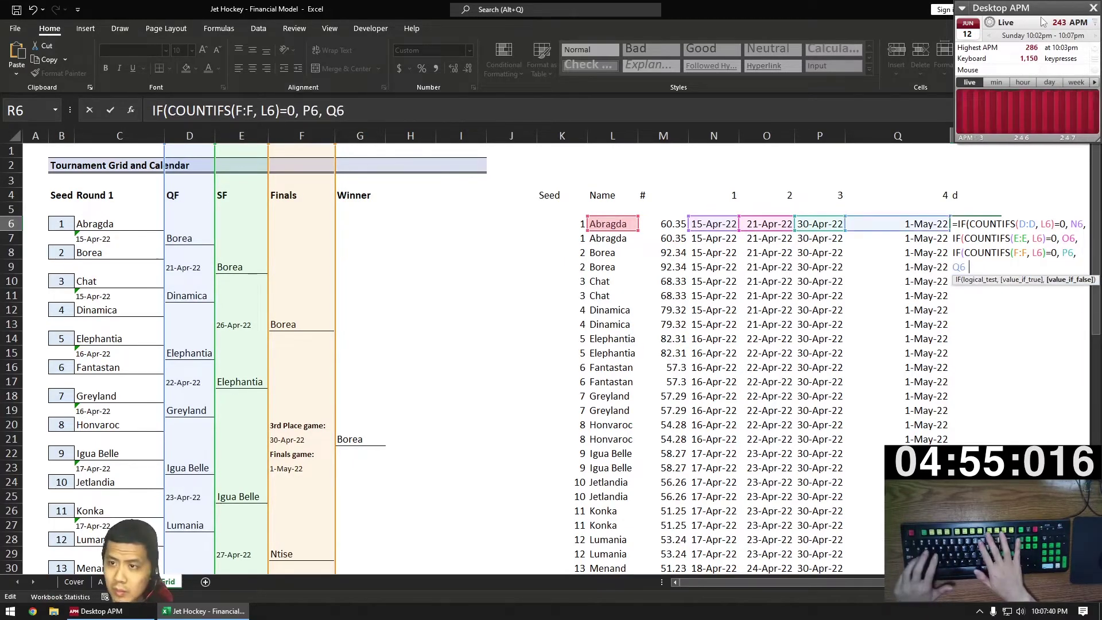
pyautogui.hotkey('ctrl', 'Return')
# Step: Copy the R6 departure-date formula down column R through R36
pyautogui.hotkey('ctrl', 'c')
pyautogui.press('Left')
pyautogui.hotkey('ctrl', 'Down')
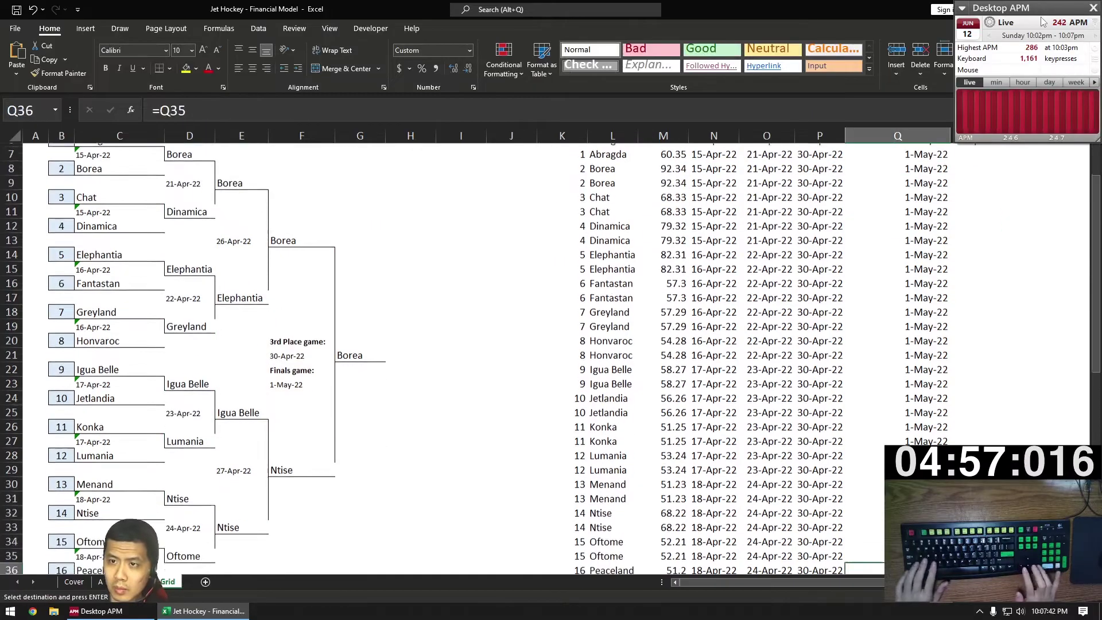
pyautogui.press('Right')
pyautogui.hotkey('ctrl', 'shift', 'Up')
pyautogui.hotkey('ctrl', 'v')
pyautogui.hotkey('ctrl', 'Up')
pyautogui.hotkey('ctrl', 'Down')
pyautogui.press('Left')
pyautogui.press('Left')
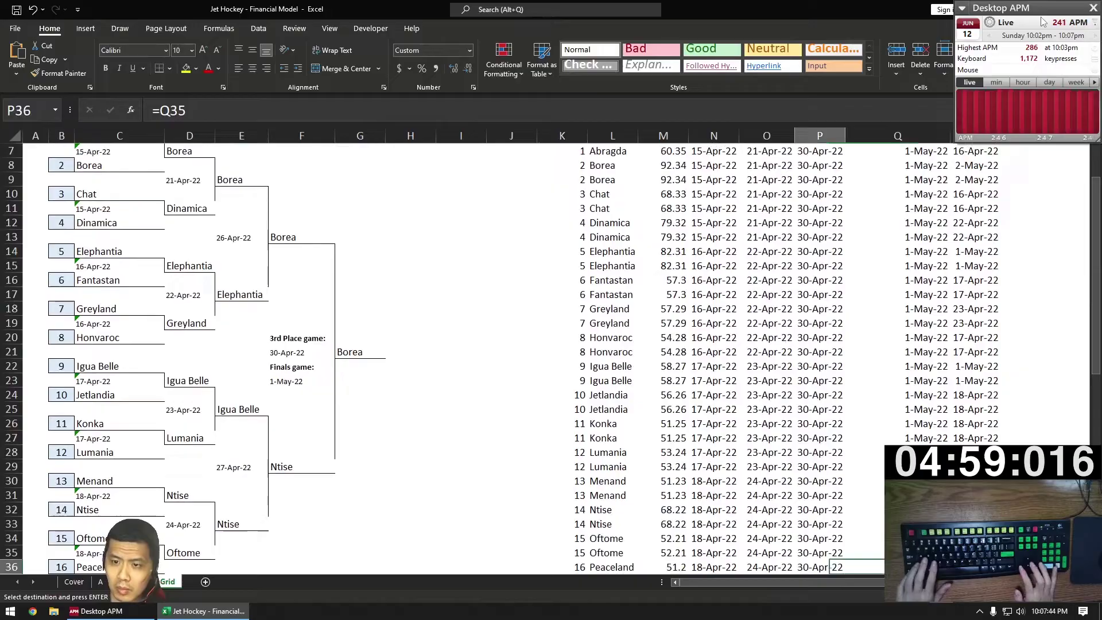
pyautogui.press('Left')
pyautogui.press('Down')
pyautogui.press('Down')
pyautogui.press('Down')
pyautogui.press('Down')
# Step: Start J40 with =MAX($N$6:$R$36) over all schedule dates
pyautogui.press('Left')
pyautogui.press('Left')
pyautogui.press('Left')
pyautogui.press('Left')
pyautogui.press('Left')
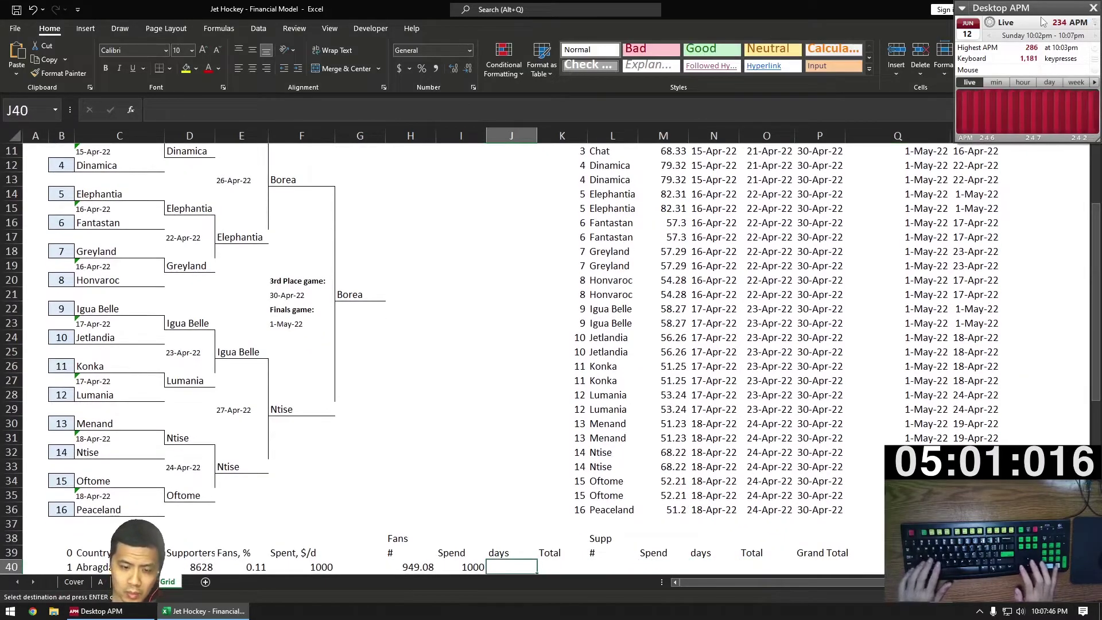
pyautogui.write('=MAX(')
pyautogui.press('Right')
pyautogui.press('Up')
pyautogui.press('Up')
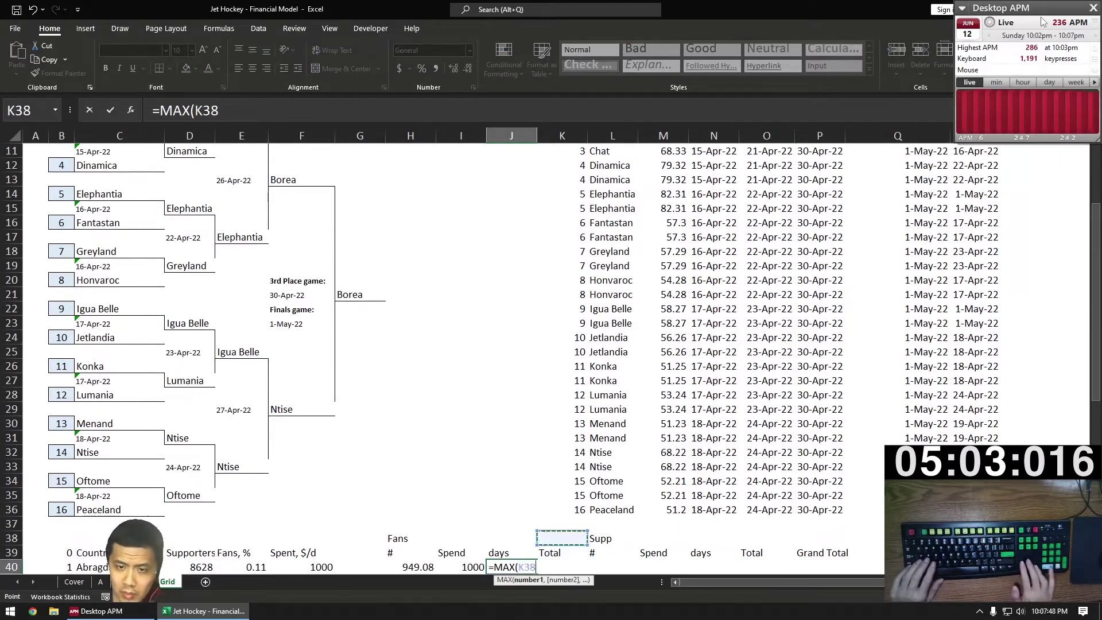
pyautogui.press('Up')
pyautogui.press('Right')
pyautogui.press('Up')
pyautogui.press('Right')
pyautogui.press('Right')
pyautogui.hotkey('ctrl', 'shift', 'Right')
pyautogui.hotkey('ctrl', 'shift', 'Up')
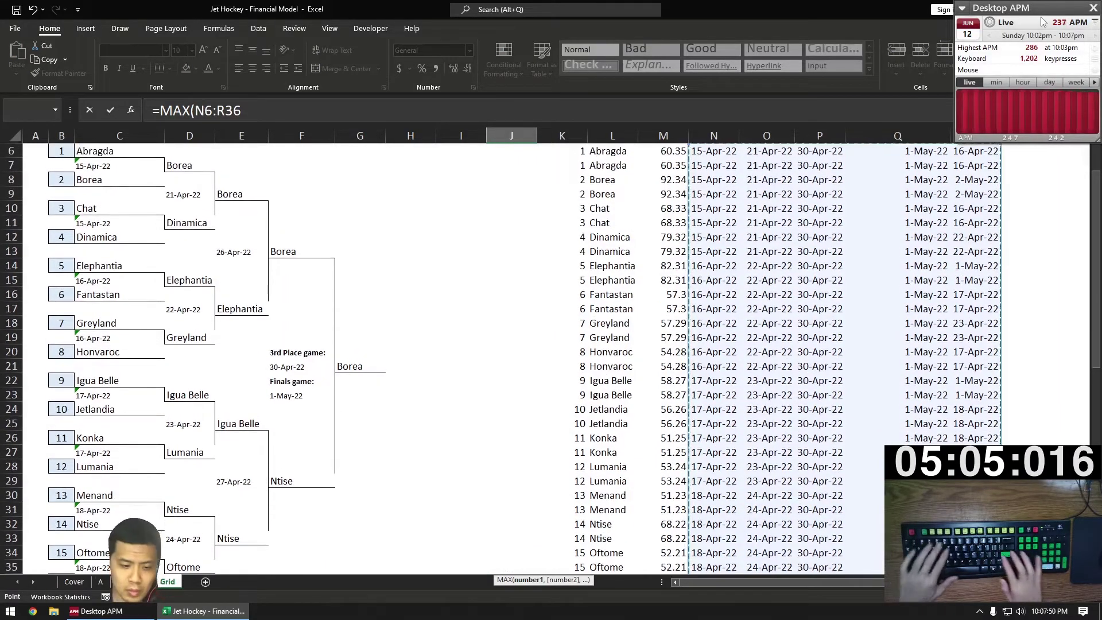
pyautogui.press('F4')
# Step: Subtract MIN($N$6:$R$36) and commit J40, giving 18 tournament days
pyautogui.write(')')
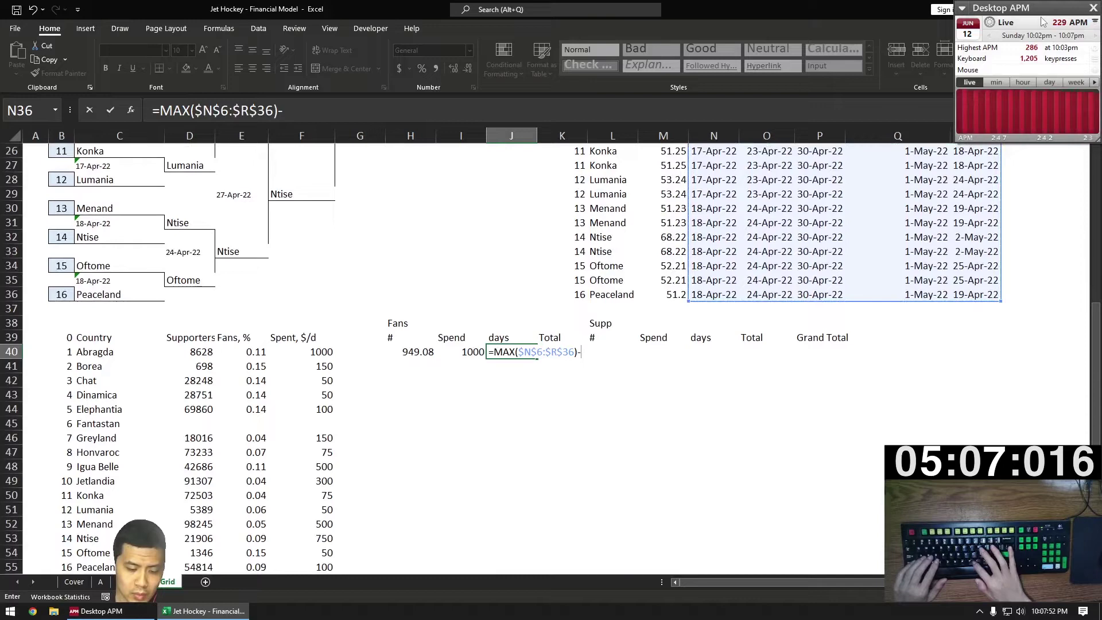
pyautogui.write('-MIN(')
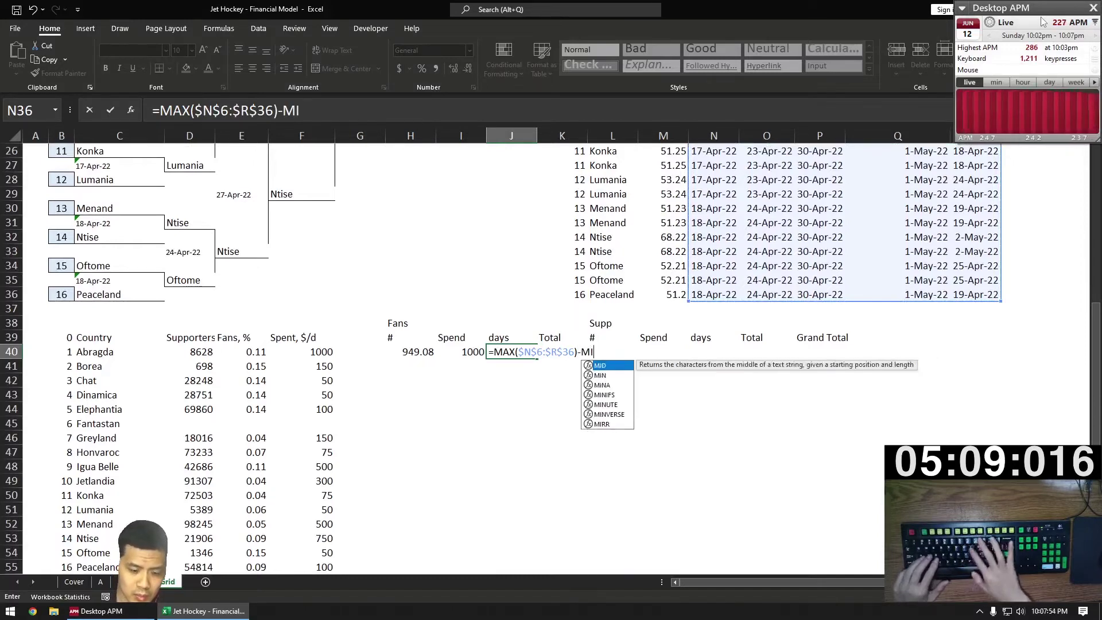
pyautogui.press('Right')
pyautogui.press('Up')
pyautogui.press('Right')
pyautogui.press('Up')
pyautogui.press('Right')
pyautogui.press('Up')
pyautogui.press('Right')
pyautogui.press('Up')
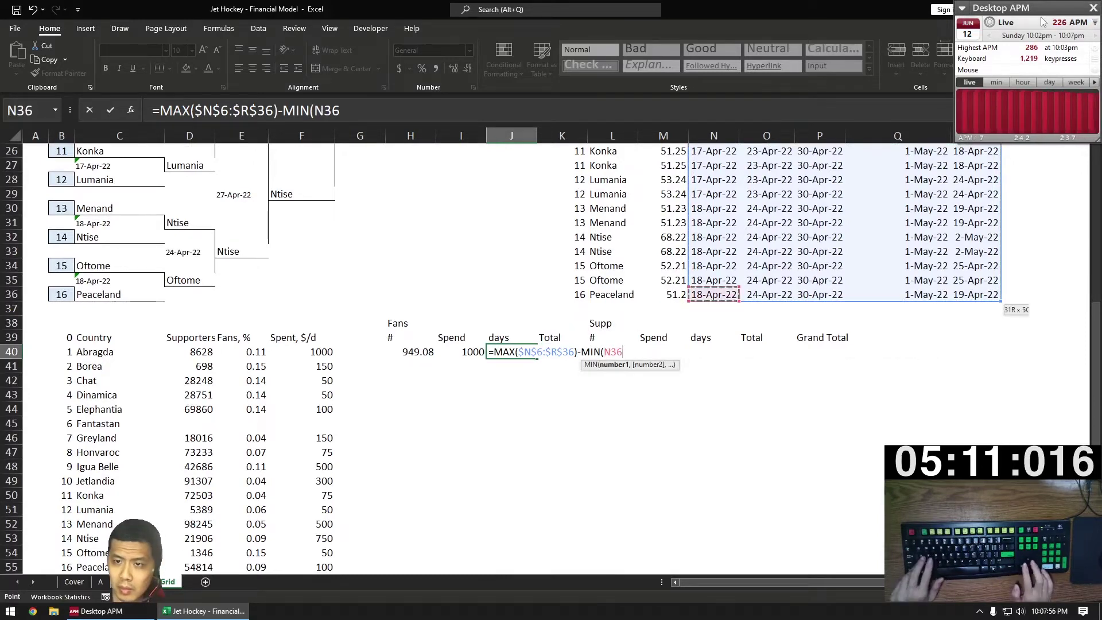
pyautogui.hotkey('ctrl', 'shift', 'Right')
pyautogui.hotkey('ctrl', 'shift', 'Up')
pyautogui.press('F4')
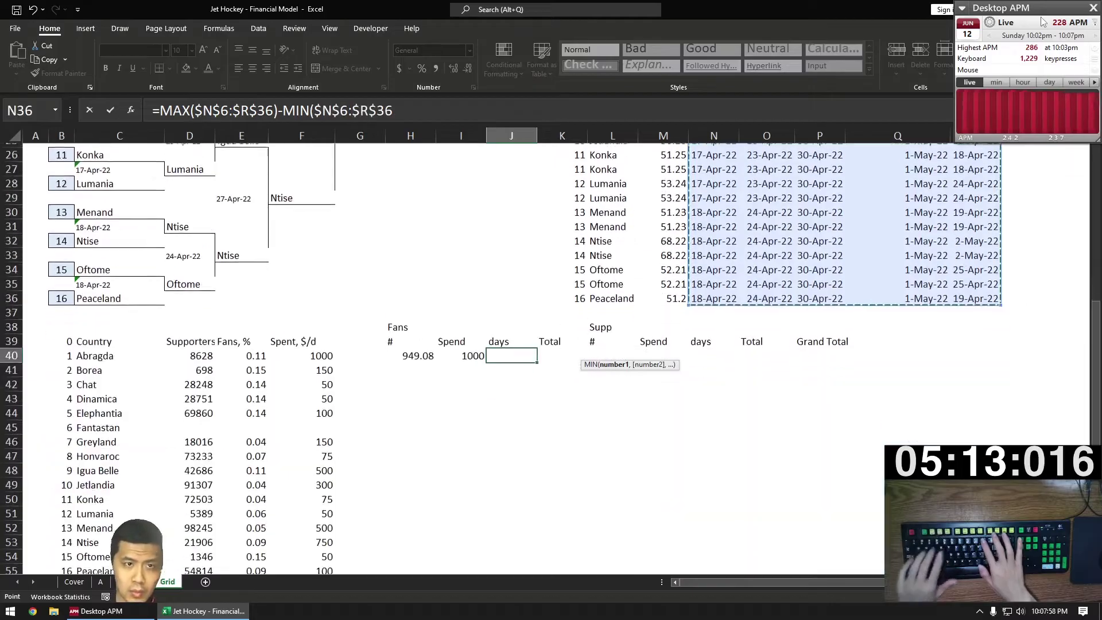
pyautogui.write(')+1')
pyautogui.press('Return')
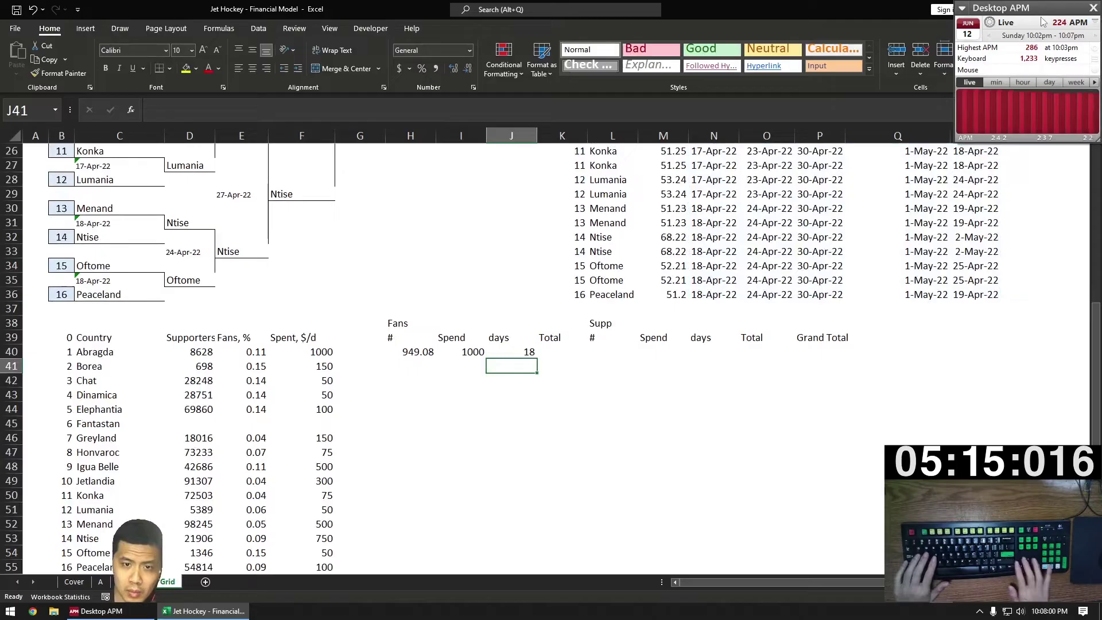
# Step: Build =H40*I40*J40 in K40 for Abragda's fan spending total
pyautogui.press('Up')
pyautogui.press('Right')
pyautogui.write('=')
pyautogui.press('Left')
pyautogui.press('Left')
pyautogui.press('Left')
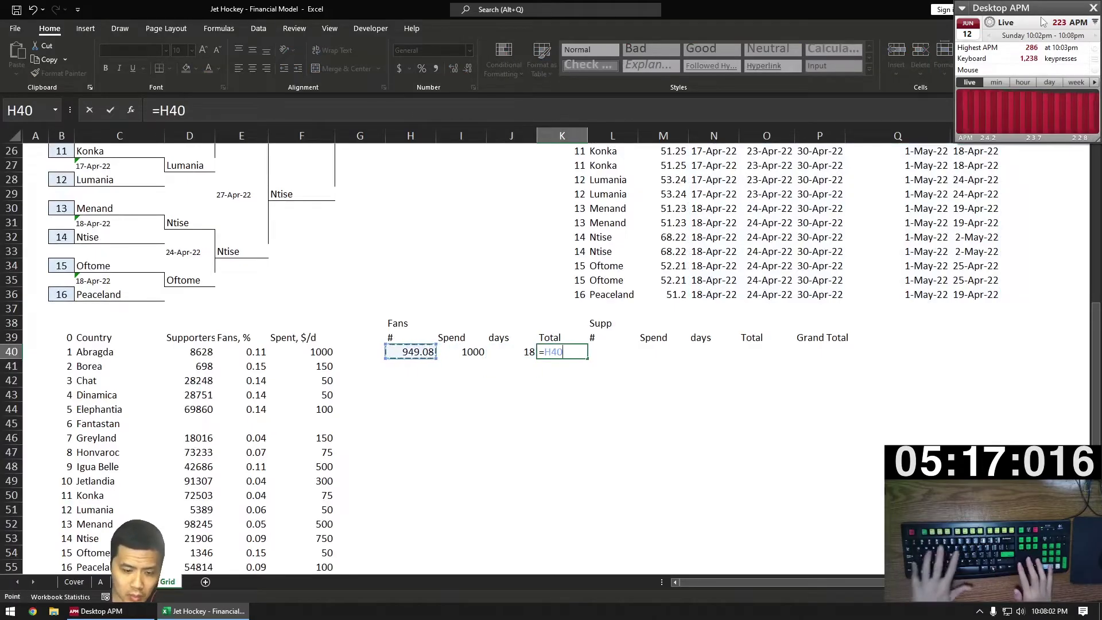
pyautogui.write('*')
pyautogui.press('Right')
pyautogui.press('Left')
pyautogui.press('Right')
pyautogui.write('*')
pyautogui.press('Left')
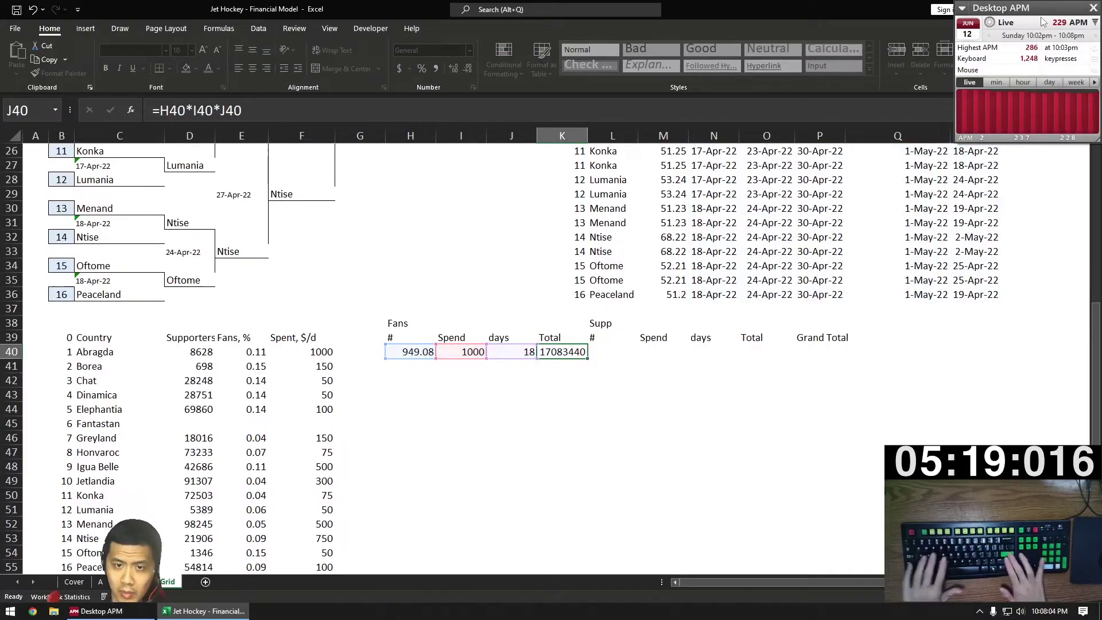
# Step: Commit the 17083440 total in K40 and start L40 with IF(COUNTIFS($C$6:$C$36, C40)=0, 0
pyautogui.press('Return')
pyautogui.press('Up')
pyautogui.press('Right')
pyautogui.write('=IF(COUNTIFS(')
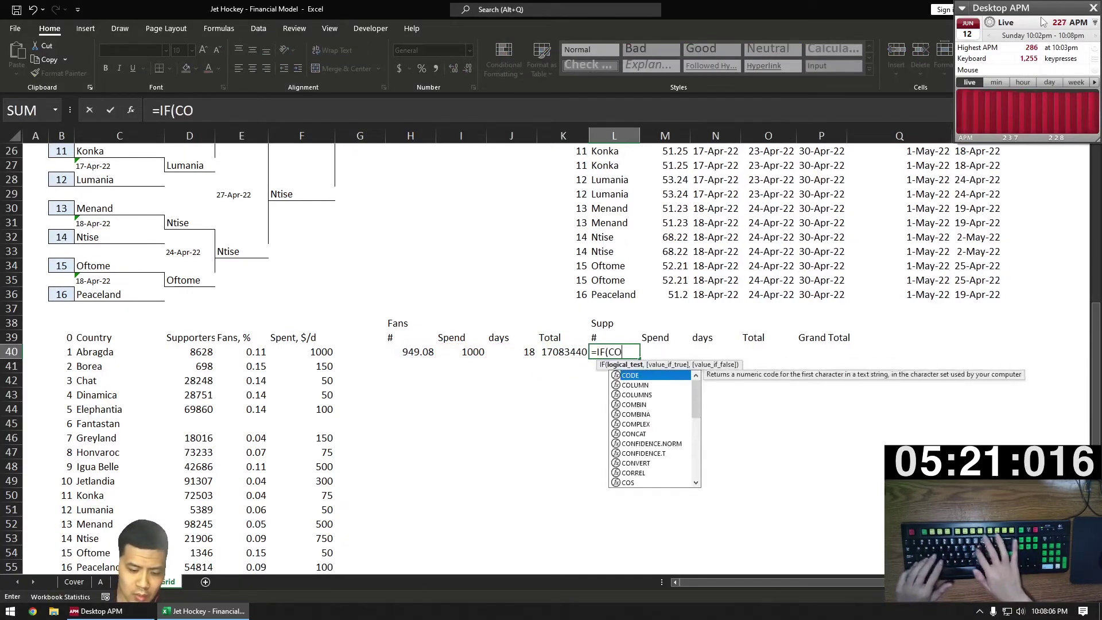
pyautogui.press('Left')
pyautogui.press('Left')
pyautogui.press('Left')
pyautogui.press('Left')
pyautogui.press('Left')
pyautogui.press('Left')
pyautogui.press('Left')
pyautogui.press('Left')
pyautogui.press('Left')
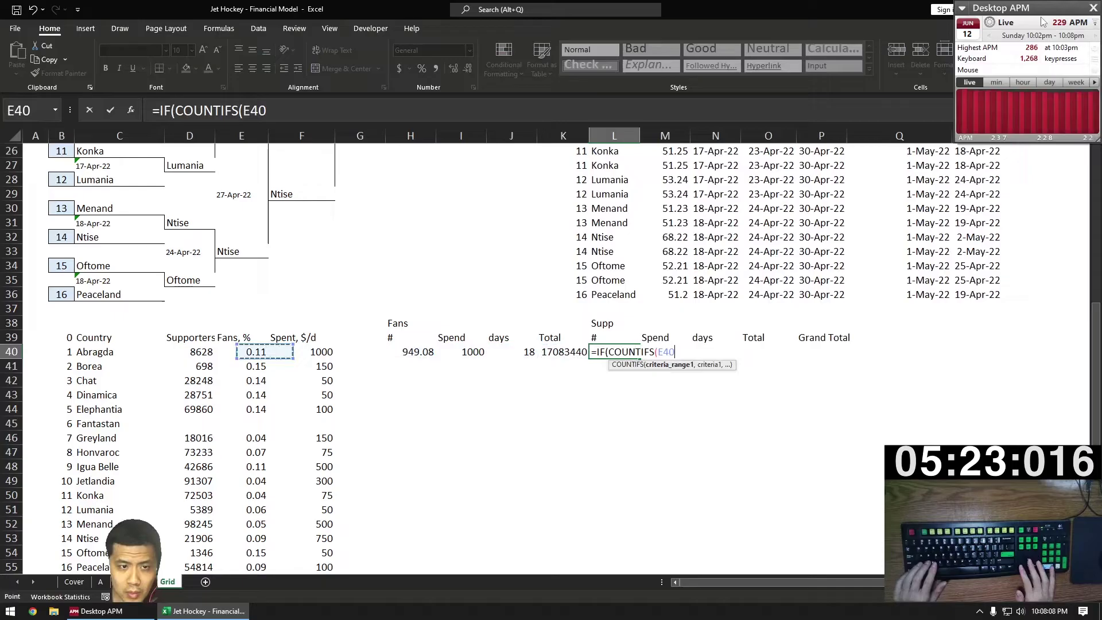
pyautogui.press('Right')
pyautogui.press('Up')
pyautogui.press('Up')
pyautogui.press('Up')
pyautogui.press('Up')
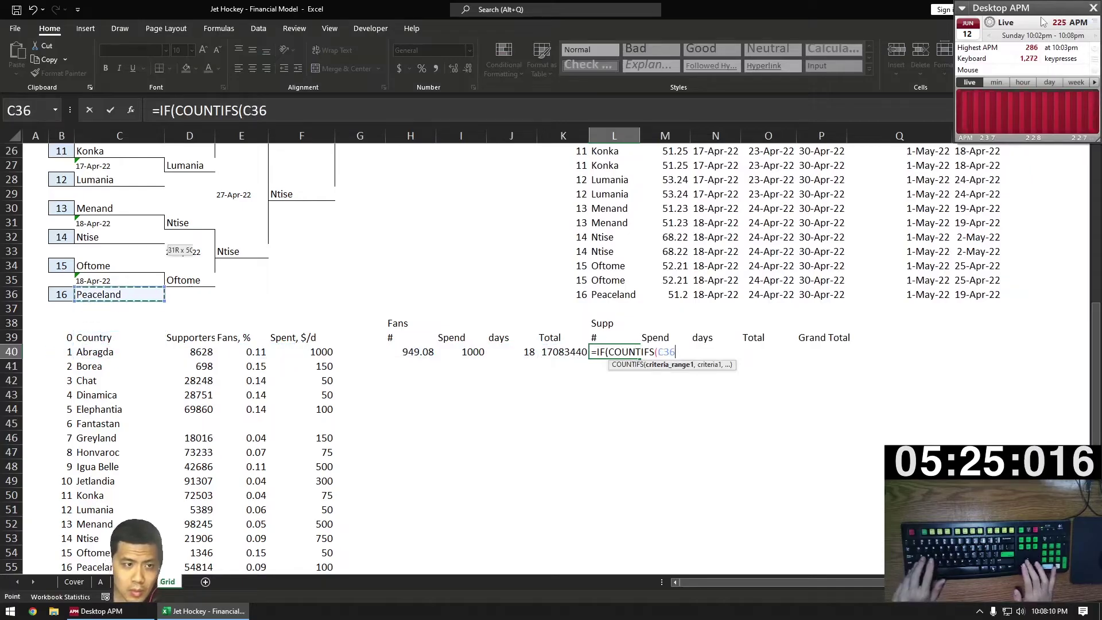
pyautogui.hotkey('shift', 'Up')
pyautogui.hotkey('shift', 'Up')
pyautogui.hotkey('shift', 'Up')
pyautogui.hotkey('shift', 'Up')
pyautogui.hotkey('shift', 'Up')
pyautogui.hotkey('shift', 'Up')
pyautogui.hotkey('shift', 'Up')
pyautogui.hotkey('shift', 'Up')
pyautogui.hotkey('shift', 'Up')
pyautogui.hotkey('shift', 'Up')
pyautogui.hotkey('shift', 'Up')
pyautogui.hotkey('shift', 'Up')
pyautogui.hotkey('shift', 'Up')
pyautogui.hotkey('shift', 'Up')
pyautogui.hotkey('shift', 'Up')
pyautogui.hotkey('shift', 'Up')
pyautogui.hotkey('shift', 'Up')
pyautogui.hotkey('shift', 'Up')
pyautogui.hotkey('shift', 'Up')
pyautogui.hotkey('shift', 'Up')
pyautogui.hotkey('shift', 'Up')
pyautogui.hotkey('shift', 'Up')
pyautogui.hotkey('shift', 'Up')
pyautogui.hotkey('shift', 'Up')
pyautogui.hotkey('shift', 'Up')
pyautogui.hotkey('shift', 'Up')
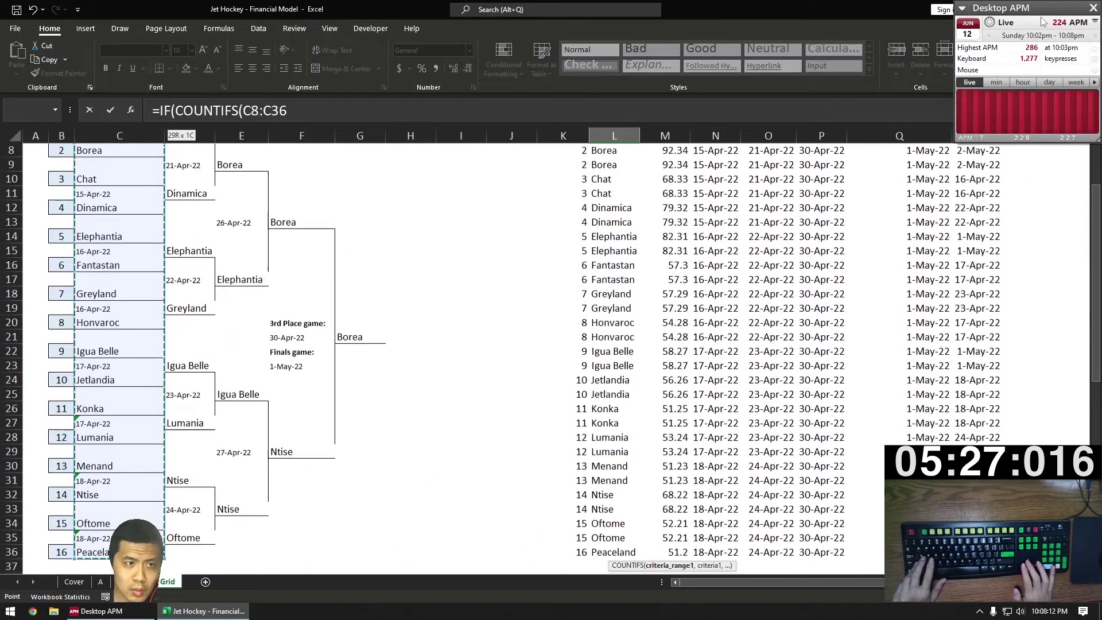
pyautogui.press('F4')
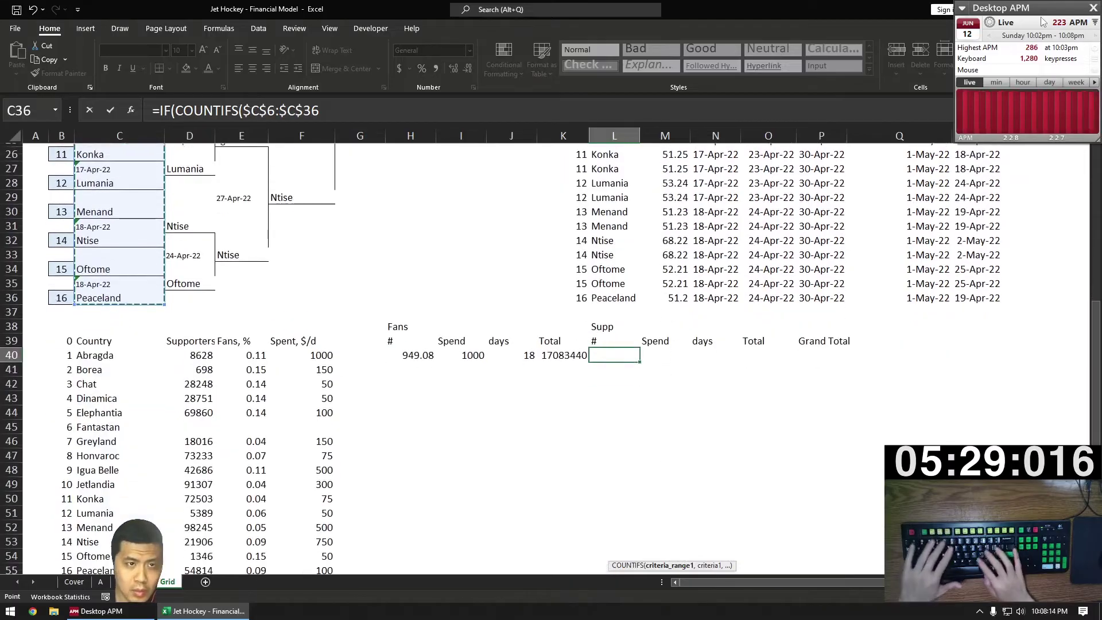
pyautogui.write(', C40')
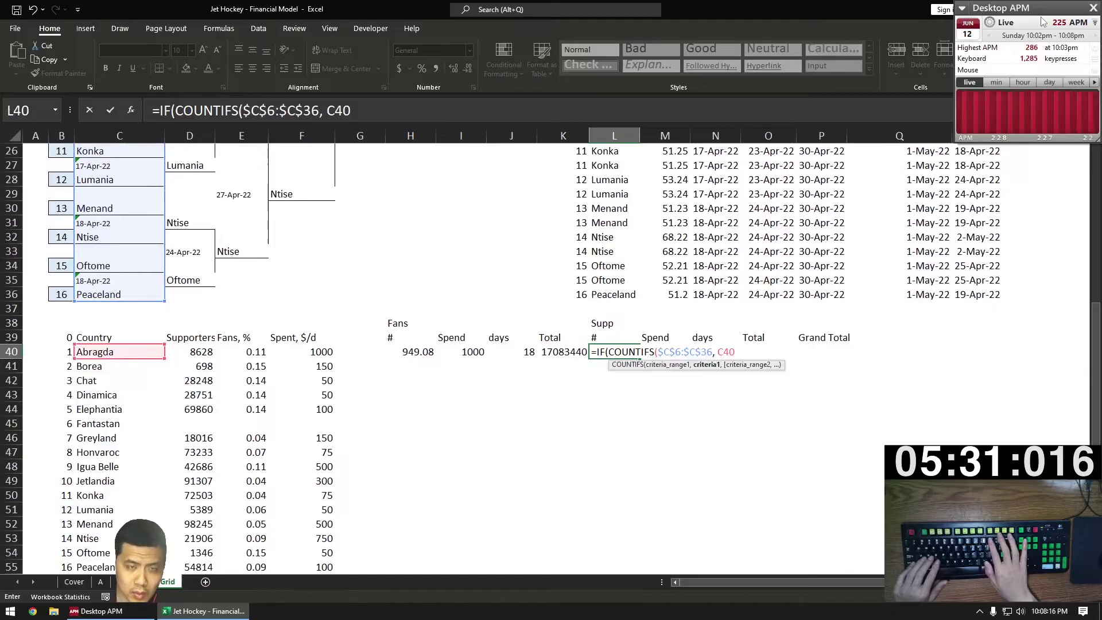
pyautogui.write(')=0,')
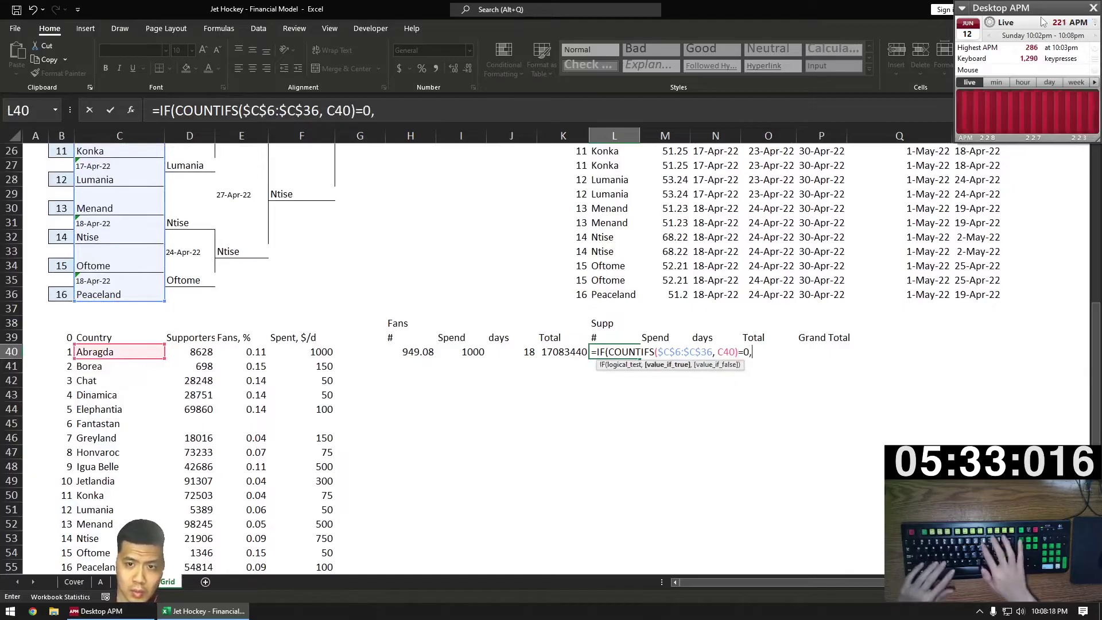
pyautogui.write(' 0,')
# Step: Complete L40 as supporters D40 minus fans H40, giving 7678.92
pyautogui.hotkey('ctrl', 'Left')
pyautogui.hotkey('ctrl', 'Left')
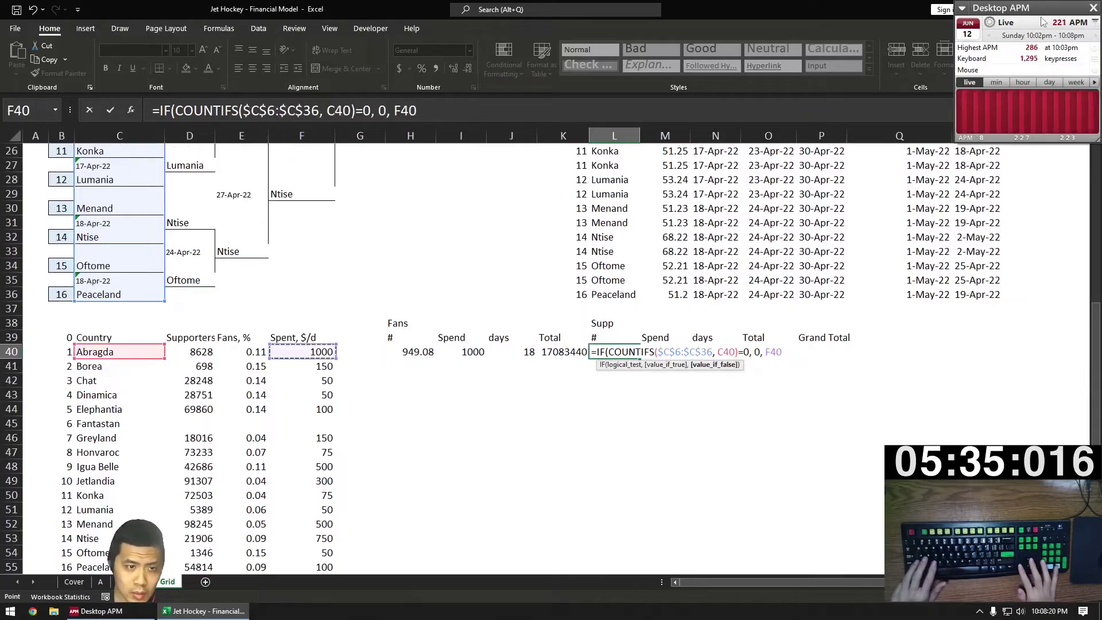
pyautogui.hotkey('ctrl', 'Left')
pyautogui.press('Right')
pyautogui.press('Right')
pyautogui.write('-')
pyautogui.press('Left')
pyautogui.press('Left')
pyautogui.press('Left')
pyautogui.press('Left')
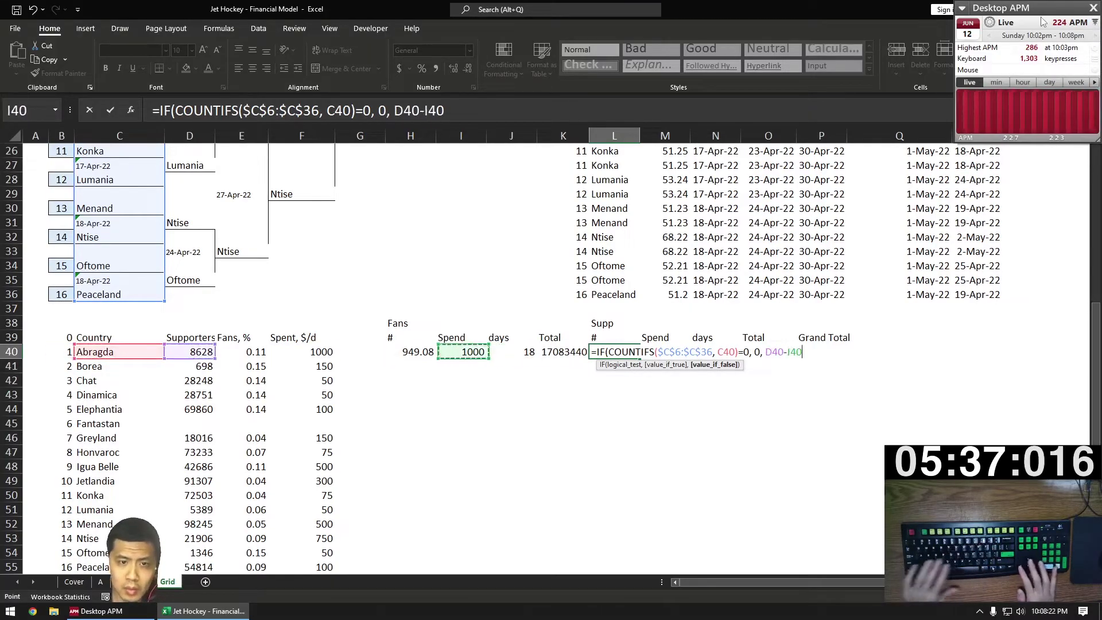
pyautogui.write(')')
pyautogui.press('Return')
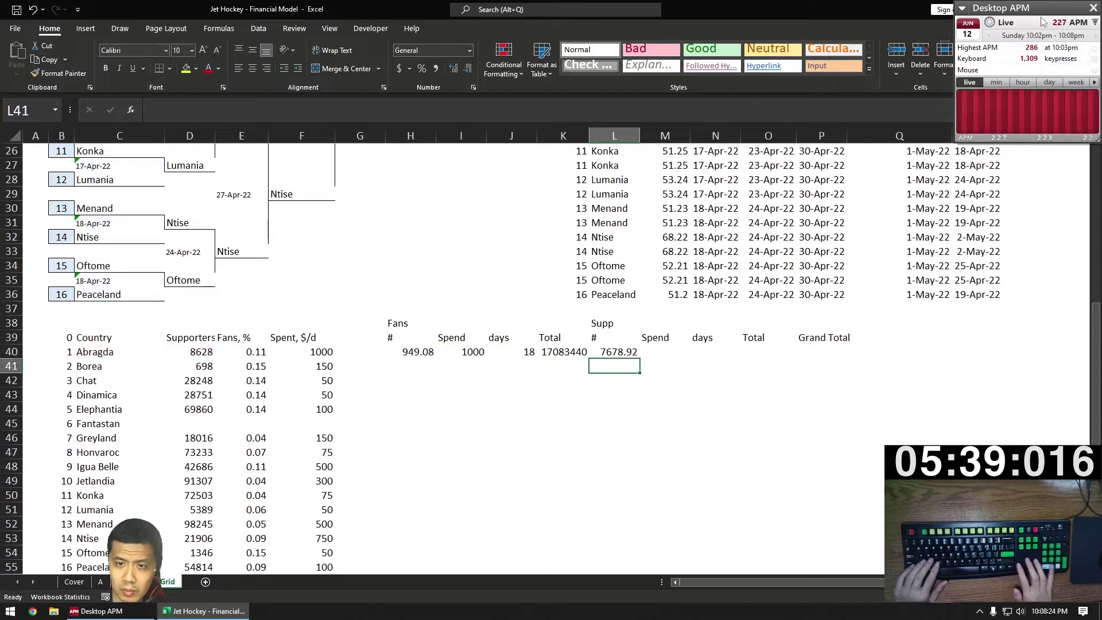
# Step: Copy the fans Spend formula for reuse in the supporters Spend cell
pyautogui.press('Up')
pyautogui.press('Right')
pyautogui.press('Left')
pyautogui.press('Left')
pyautogui.press('Left')
pyautogui.press('Left')
pyautogui.hotkey('ctrl', 'c')
pyautogui.press('Right')
pyautogui.press('Right')
pyautogui.press('Right')
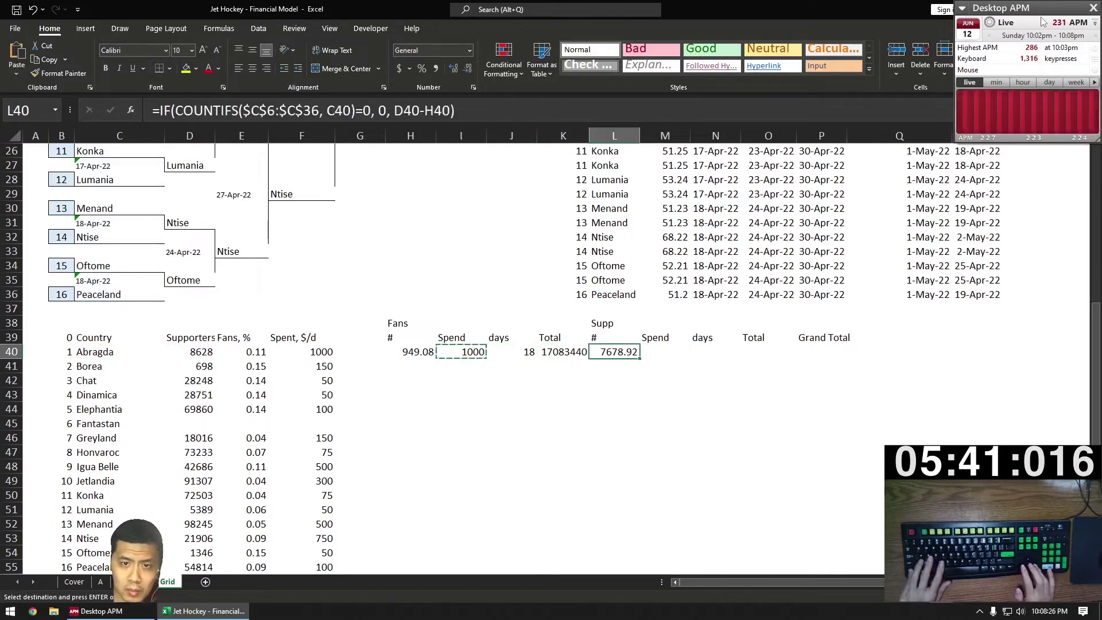
# Step: Paste the spend formula into supporters Spend cell M40, giving 1000
pyautogui.press('Right')
pyautogui.hotkey('ctrl', 'v')
pyautogui.press('F2')
pyautogui.press('Return')
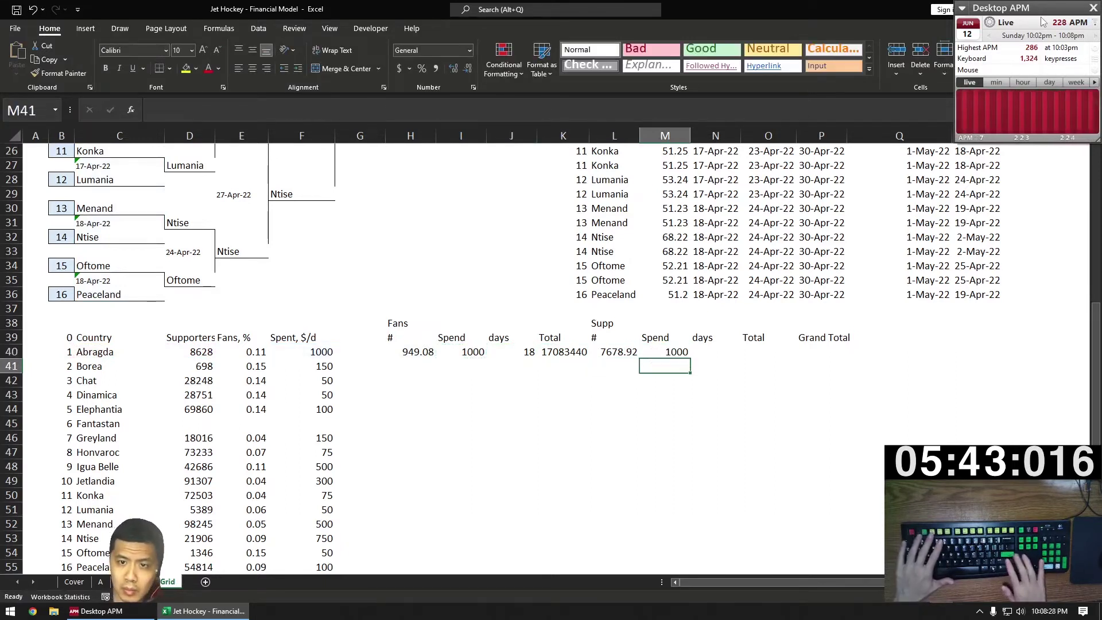
pyautogui.press('Up')
pyautogui.press('Right')
# Step: Begin the N40 days formula with INDEX over the last-game dates $R$6:$R$36
pyautogui.write('=INDEX(')
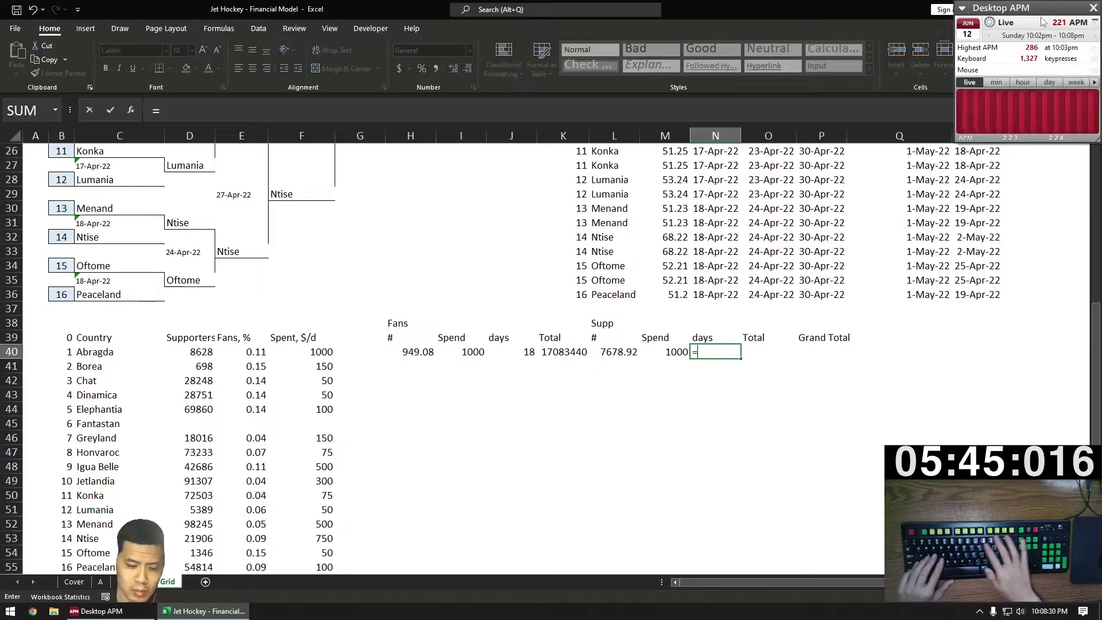
pyautogui.press('Right')
pyautogui.press('Right')
pyautogui.press('Up')
pyautogui.press('Up')
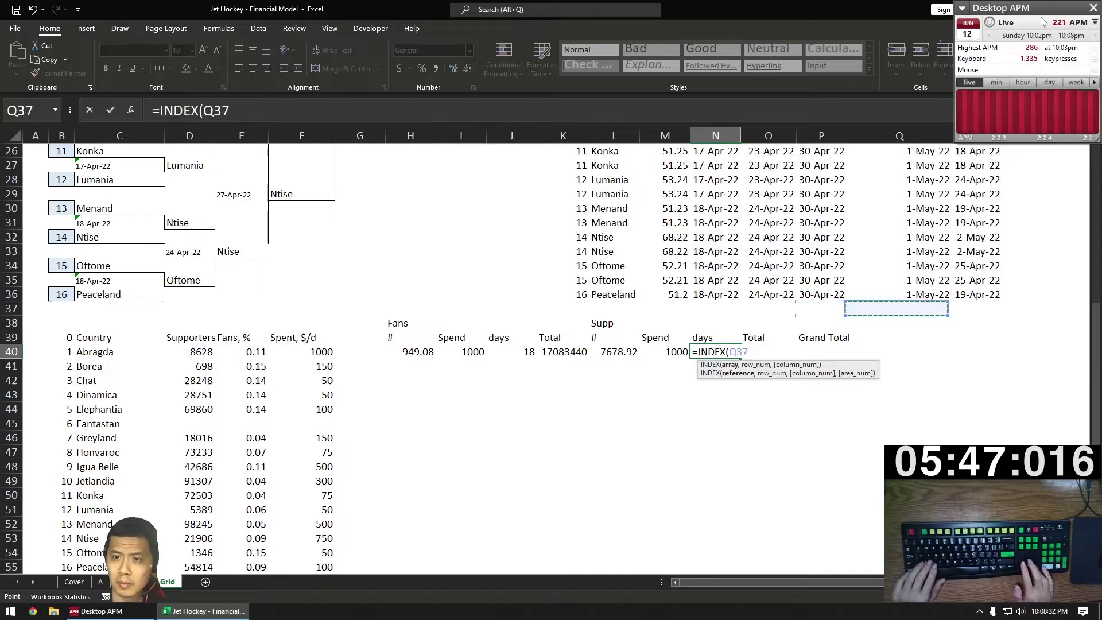
pyautogui.press('Right')
pyautogui.press('Up')
pyautogui.hotkey('ctrl', 'shift', 'Up')
pyautogui.press('F4')
# Step: Add MATCH(C40, $L$6:$L$36, 0) against the bracket team names
pyautogui.write(', MATCH(')
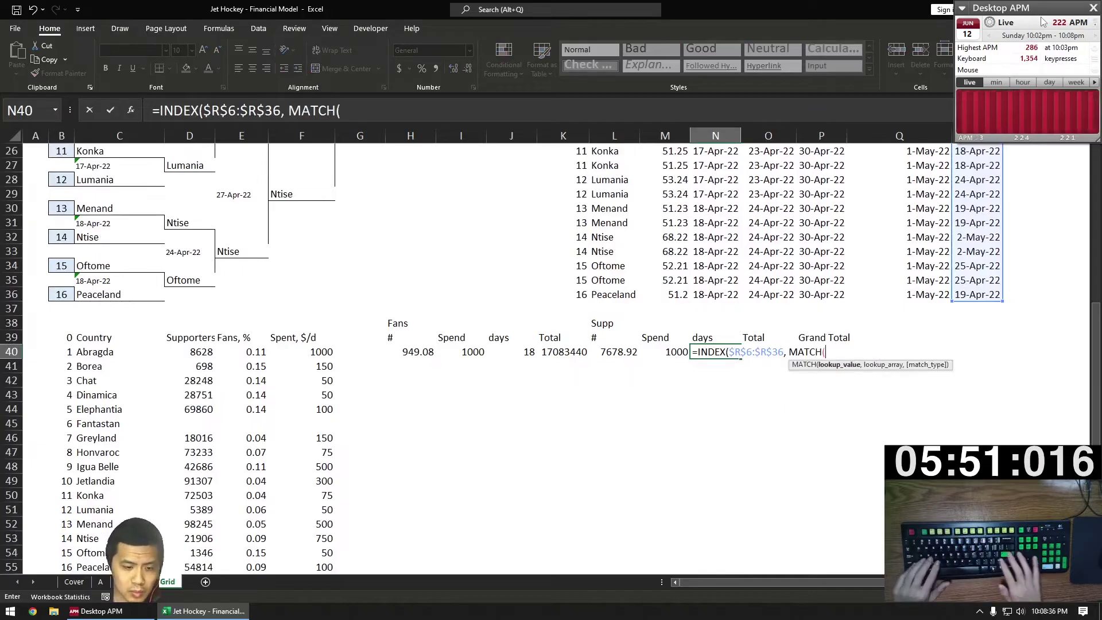
pyautogui.write('C40,')
pyautogui.press('Left')
pyautogui.press('Up')
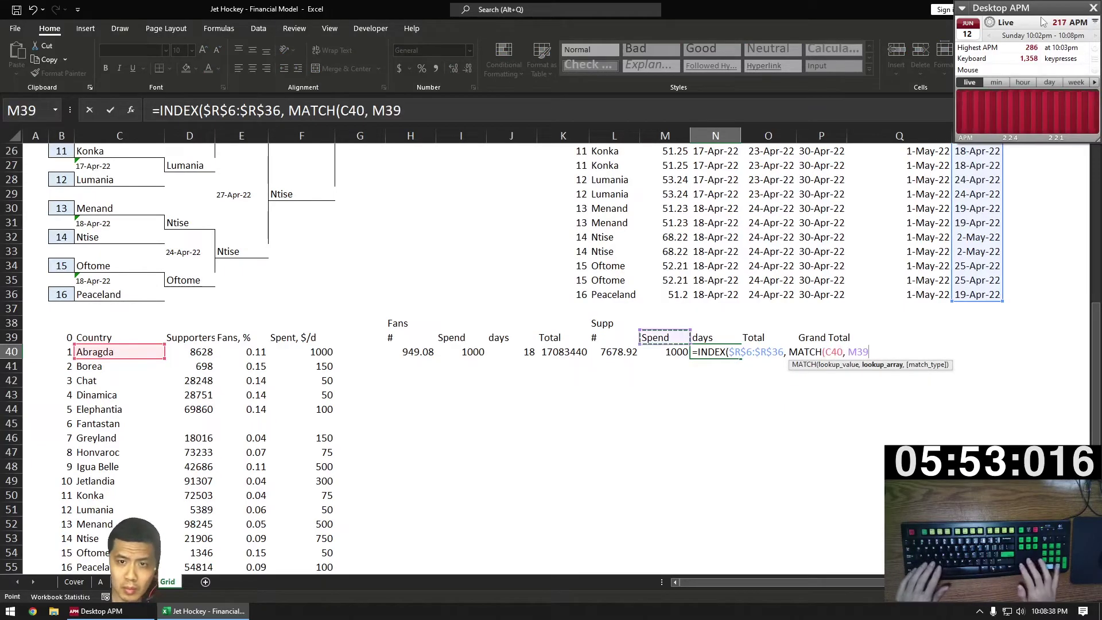
pyautogui.press('Left')
pyautogui.press('Left')
pyautogui.press('Up')
pyautogui.press('Up')
pyautogui.press('Right')
pyautogui.press('Up')
pyautogui.hotkey('ctrl', 'shift', 'Up')
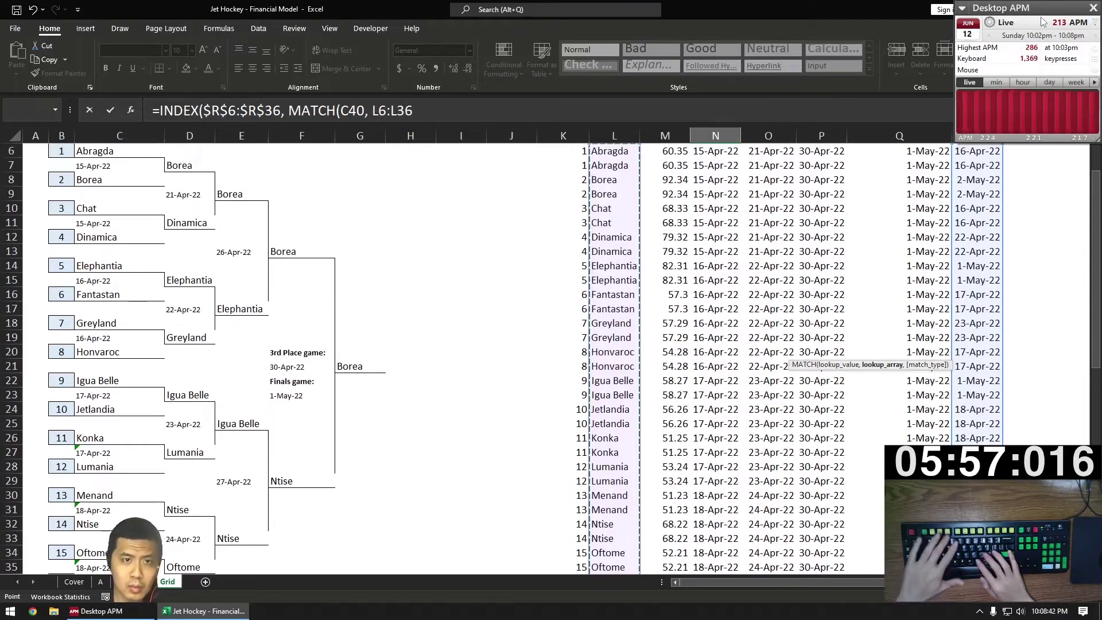
pyautogui.press('F4')
# Step: Subtract MIN($N$6:$R$36) and add 1, so the days formula shows 2
pyautogui.write(', 0)')
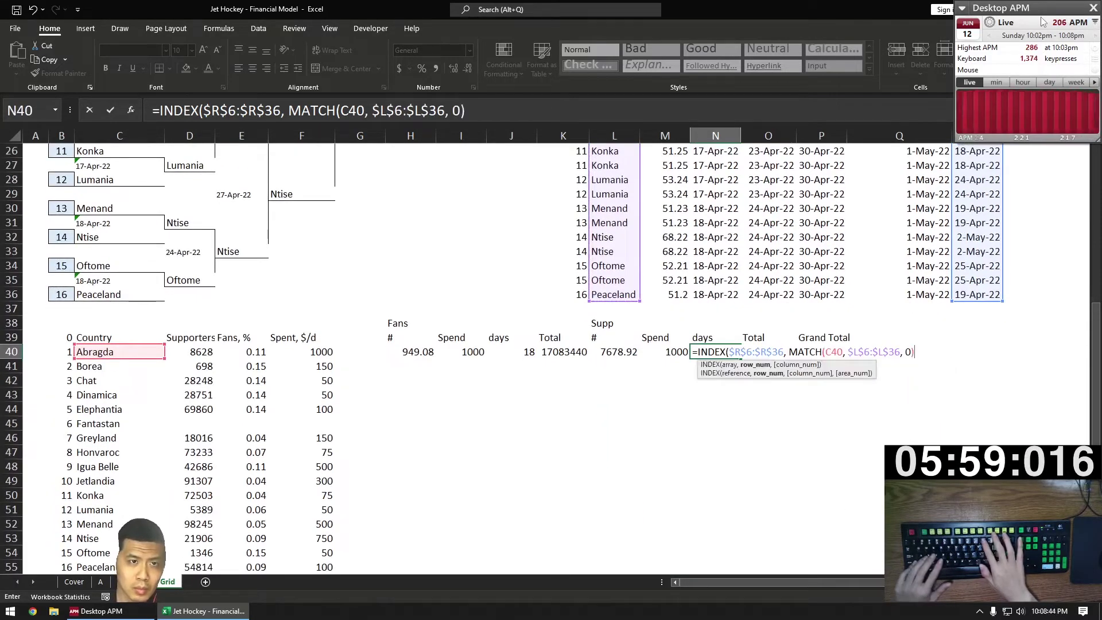
pyautogui.write(')-MIN(')
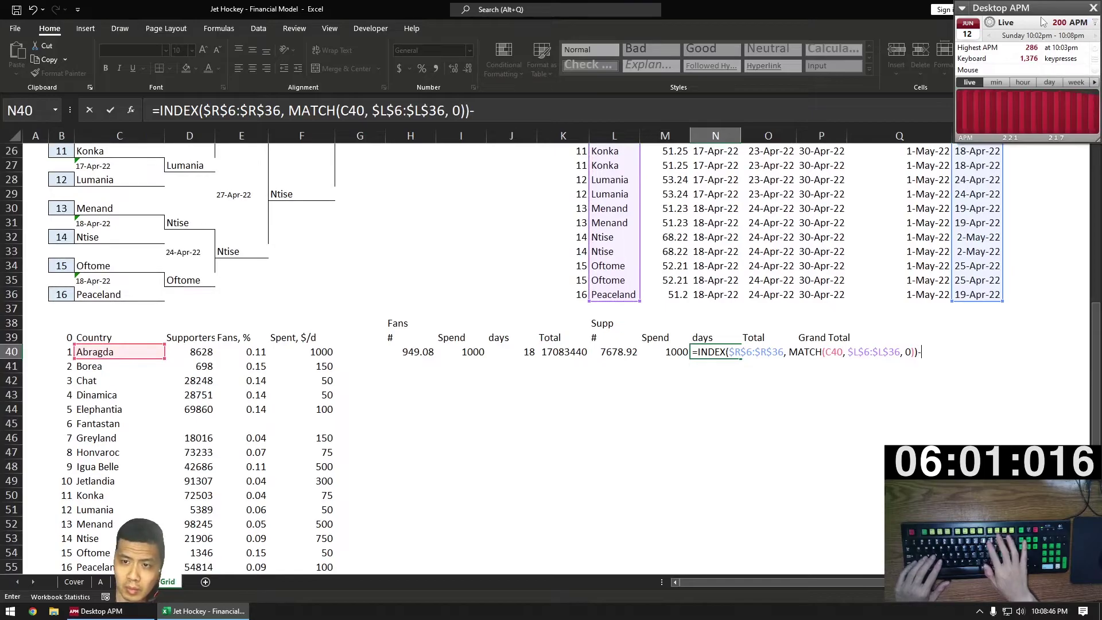
pyautogui.press('Up')
pyautogui.press('Up')
pyautogui.press('Up')
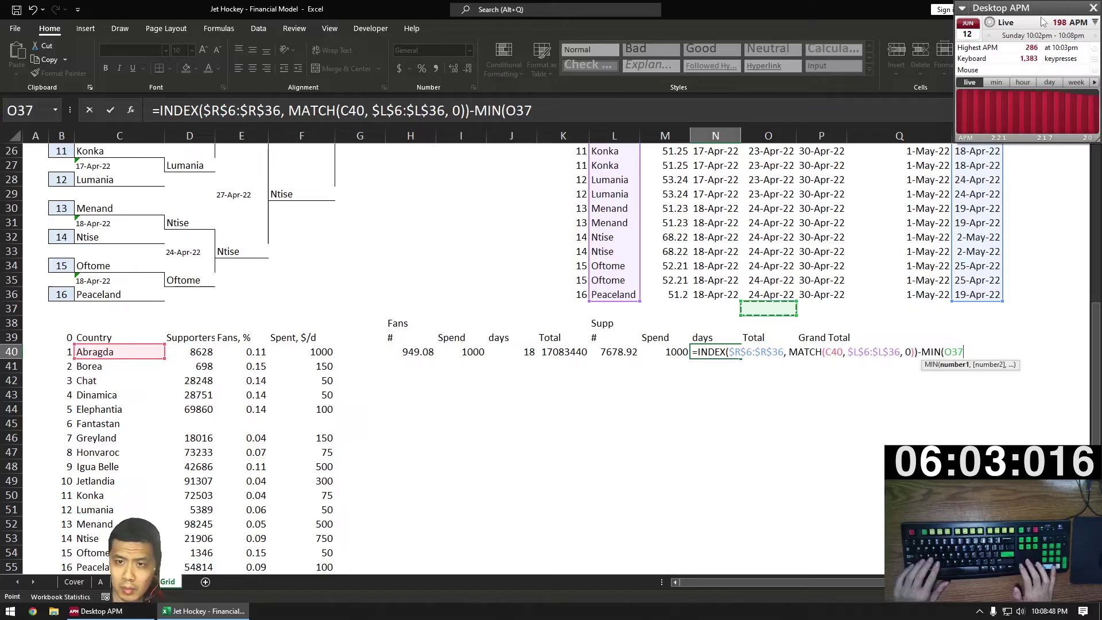
pyautogui.press('Left')
pyautogui.press('Up')
pyautogui.hotkey('shift', 'Right')
pyautogui.hotkey('shift', 'Right')
pyautogui.hotkey('shift', 'Right')
pyautogui.hotkey('shift', 'Right')
pyautogui.hotkey('ctrl', 'shift', 'Up')
pyautogui.press('F4')
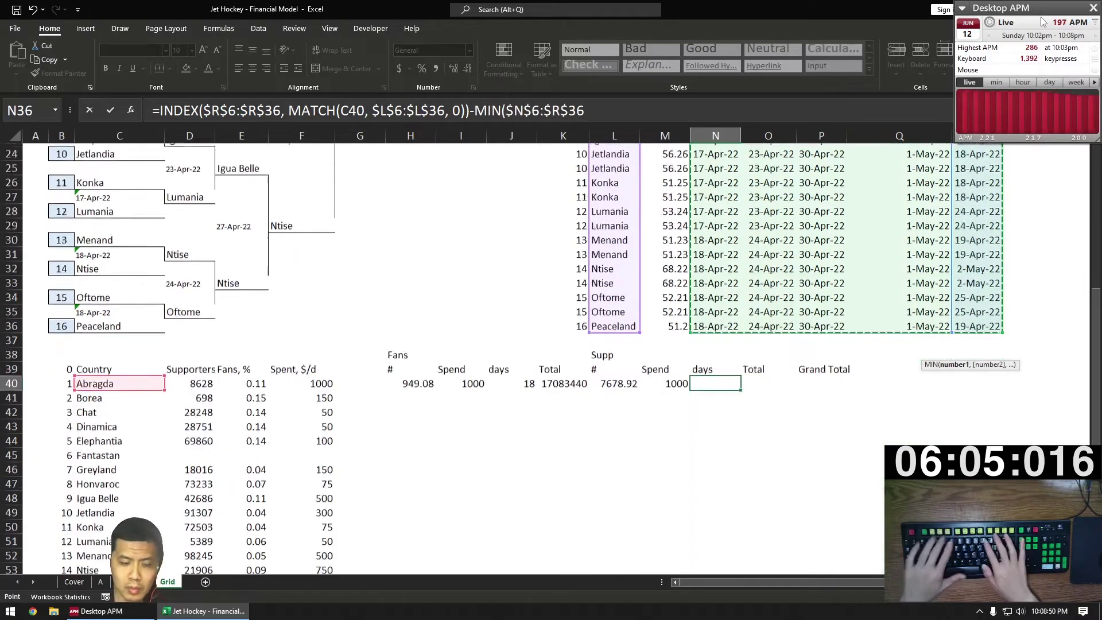
pyautogui.write(')+')
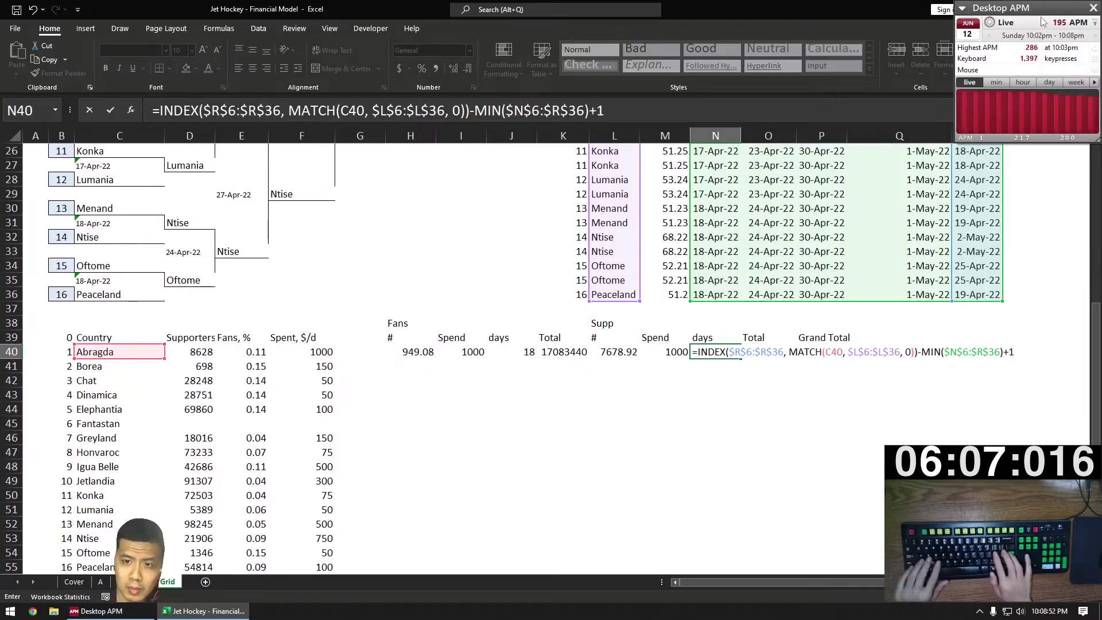
pyautogui.write('1')
pyautogui.press('Return')
# Step: Wrap the N40 days formula in IFNA with a fallback of 0
pyautogui.press('Up')
pyautogui.press('Left')
pyautogui.hotkey('ctrl', 'c')
pyautogui.press('Right')
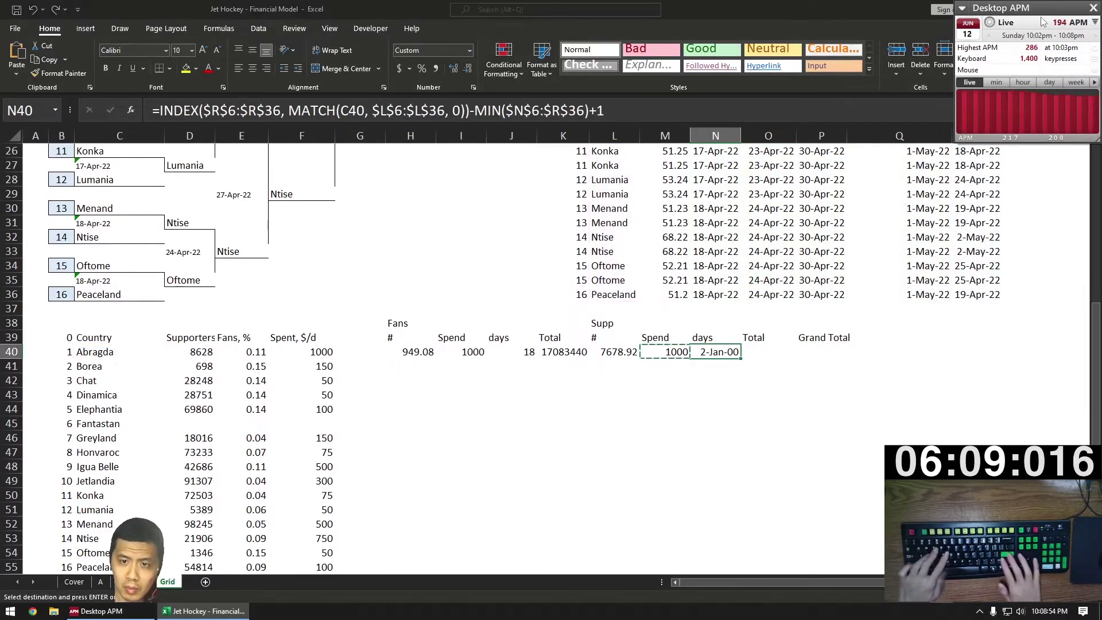
pyautogui.press('F2')
pyautogui.press('Home')
pyautogui.press('Right')
pyautogui.write('I')
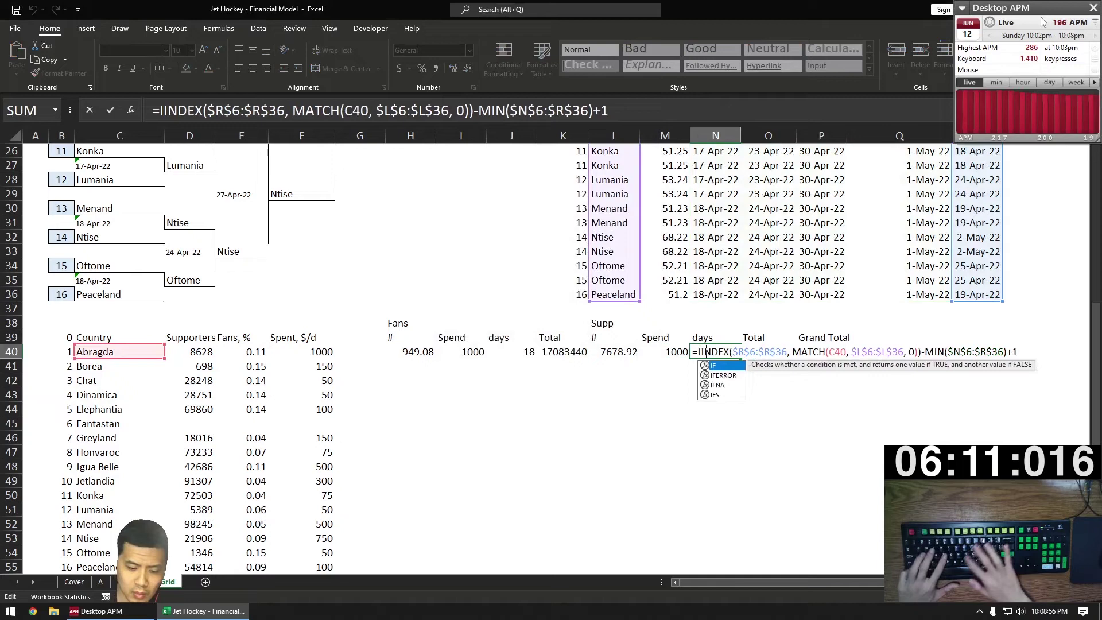
pyautogui.write('FNA(')
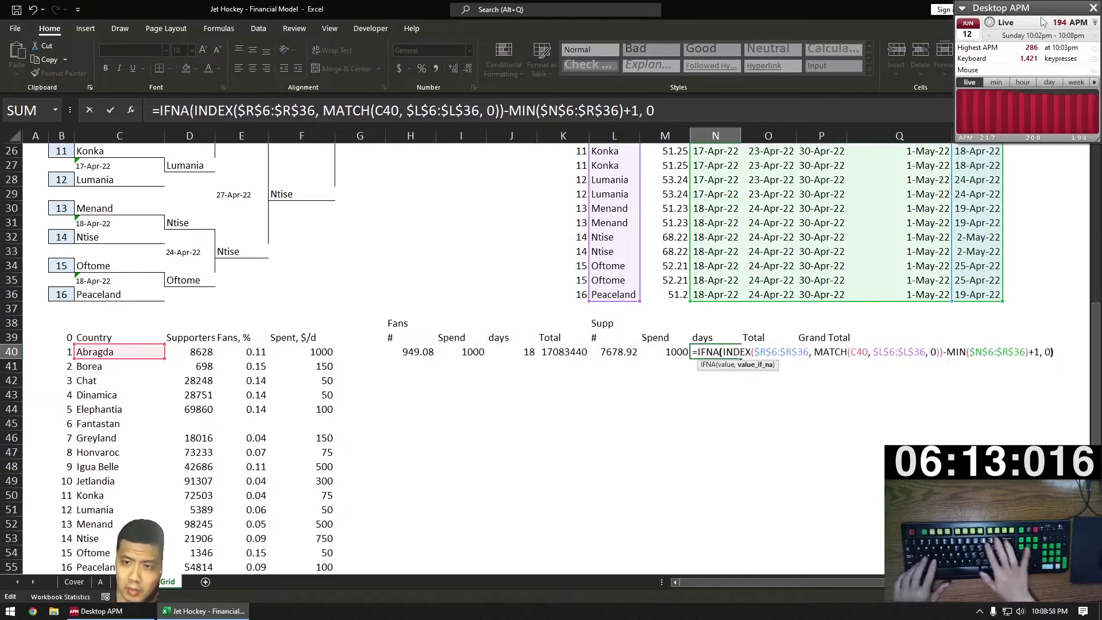
pyautogui.hotkey('ctrl', 'Return')
# Step: Copy the fans Total formula from K40 into supporters Total O40
pyautogui.press('Left')
pyautogui.press('Left')
pyautogui.press('Left')
pyautogui.hotkey('ctrl', 'c')
pyautogui.press('Right')
pyautogui.press('Right')
pyautogui.press('Right')
pyautogui.press('Right')
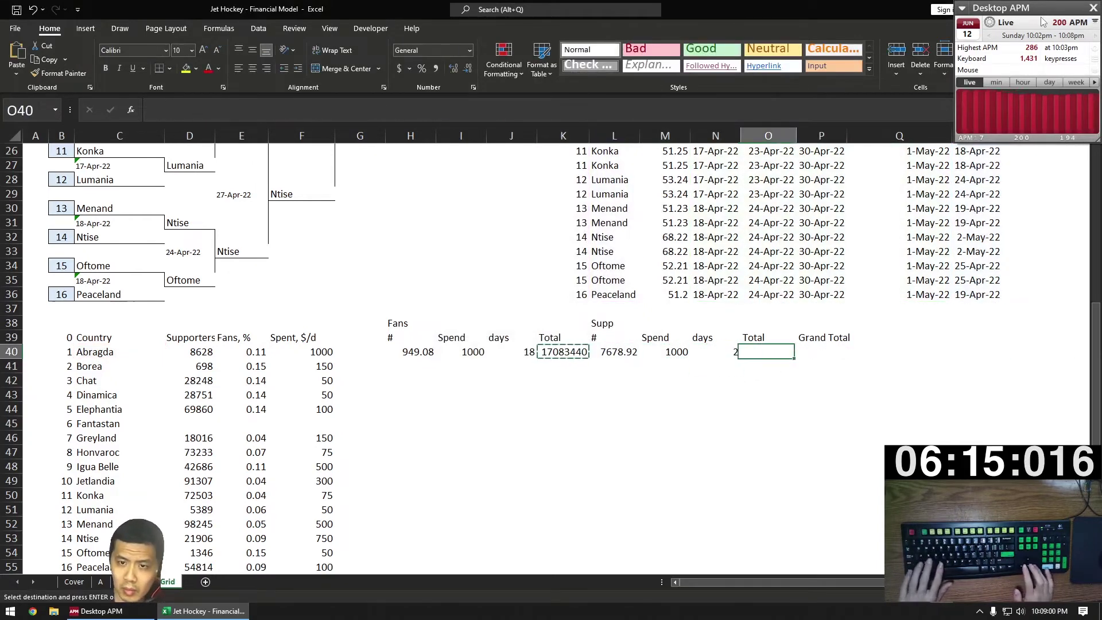
pyautogui.hotkey('ctrl', 'v')
# Step: Enter the grand total =K40+O40 in P40
pyautogui.press('Right')
pyautogui.write('=')
pyautogui.press('Left')
pyautogui.press('Left')
pyautogui.press('Left')
pyautogui.press('Left')
pyautogui.press('Left')
pyautogui.press('Left')
pyautogui.press('Left')
pyautogui.press('Left')
pyautogui.press('Right')
pyautogui.press('Right')
pyautogui.press('Right')
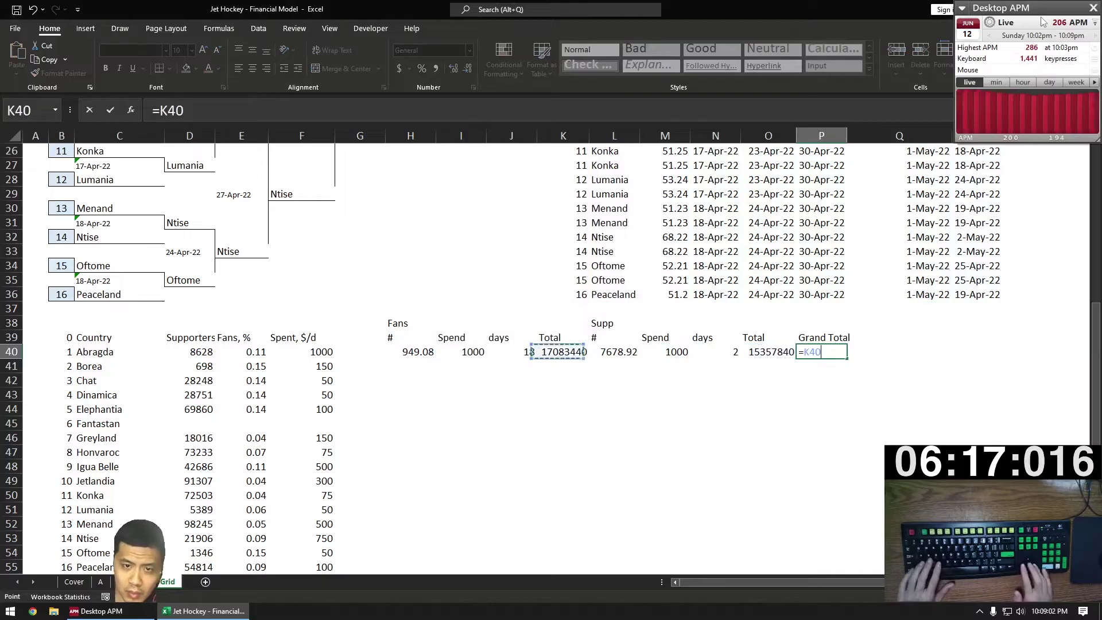
pyautogui.write('+')
pyautogui.press('Left')
pyautogui.hotkey('ctrl', 'Return')
# Step: Fill the H40:P40 calculations down to row 65, then return to the questions sheet
pyautogui.hotkey('ctrl', 'Left')
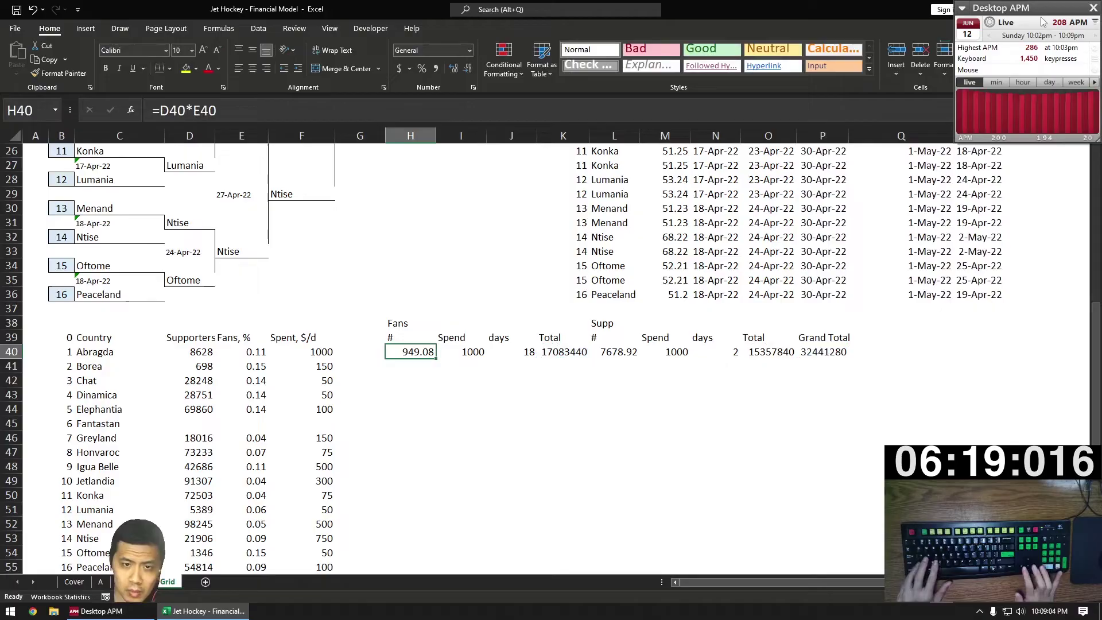
pyautogui.hotkey('ctrl', 'shift', 'Right')
pyautogui.hotkey('ctrl', 'c')
pyautogui.hotkey('ctrl', 'Left')
pyautogui.hotkey('ctrl', 'Down')
pyautogui.hotkey('ctrl', 'Down')
pyautogui.hotkey('ctrl', 'Down')
pyautogui.press('Right')
pyautogui.press('Right')
pyautogui.hotkey('ctrl', 'shift', 'Up')
pyautogui.hotkey('shift', 'Down')
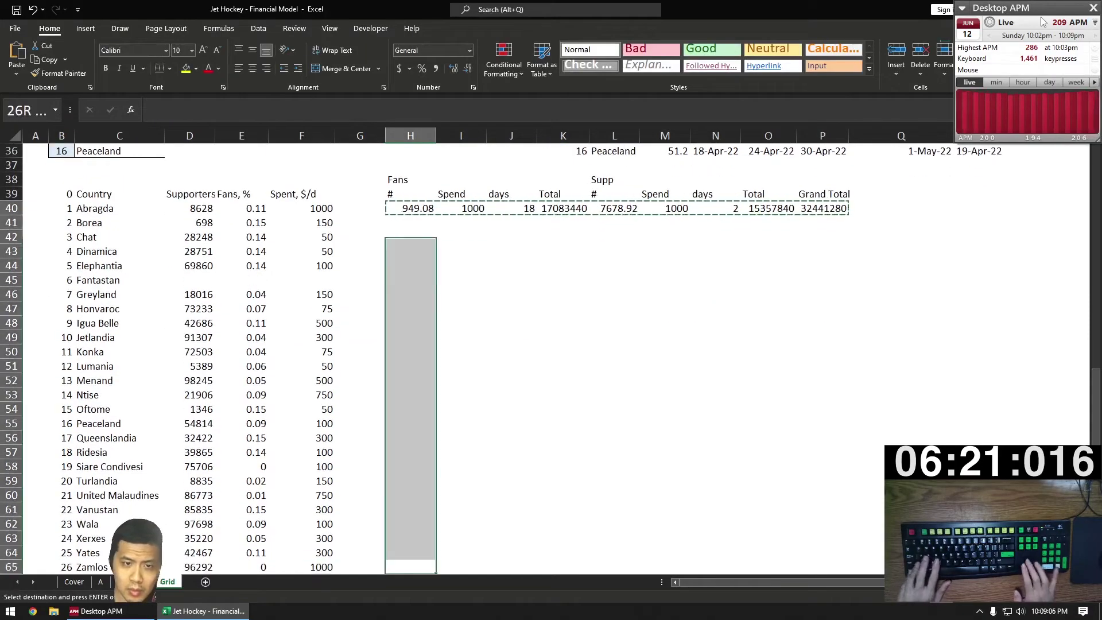
pyautogui.hotkey('ctrl', 'v')
pyautogui.hotkey('ctrl', 'Up')
pyautogui.hotkey('ctrl', 'Down')
pyautogui.press('Escape')
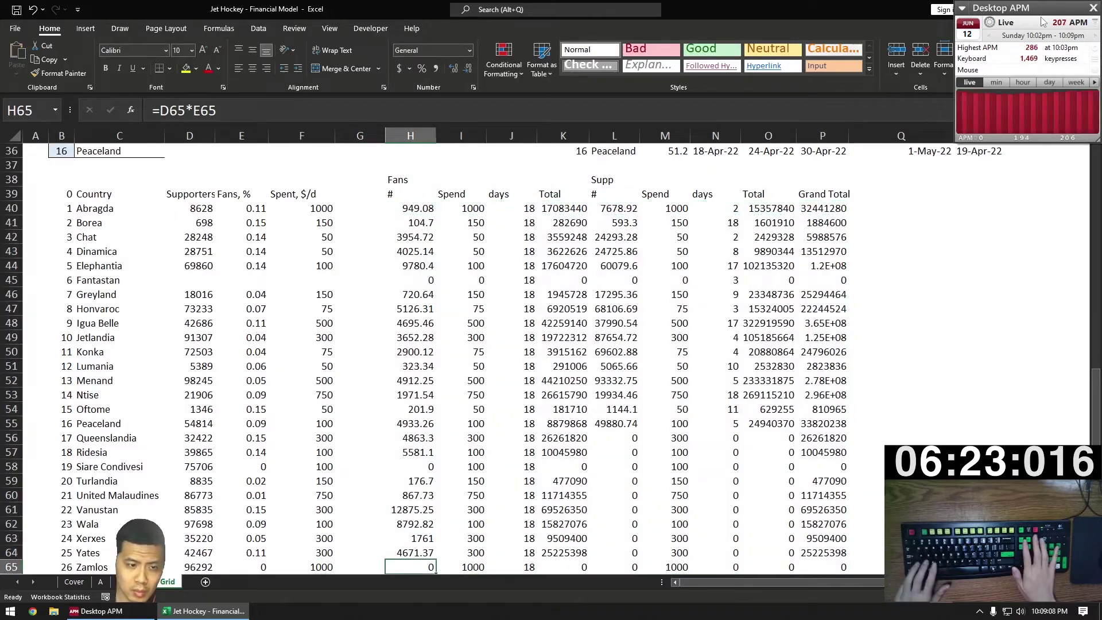
pyautogui.hotkey('ctrl', 'pageup')
pyautogui.press('Right')
pyautogui.press('Right')
# Step: Link question 1's answer to the Grid sheet's tournament winner, Borea
pyautogui.press('Down')
pyautogui.write('=')
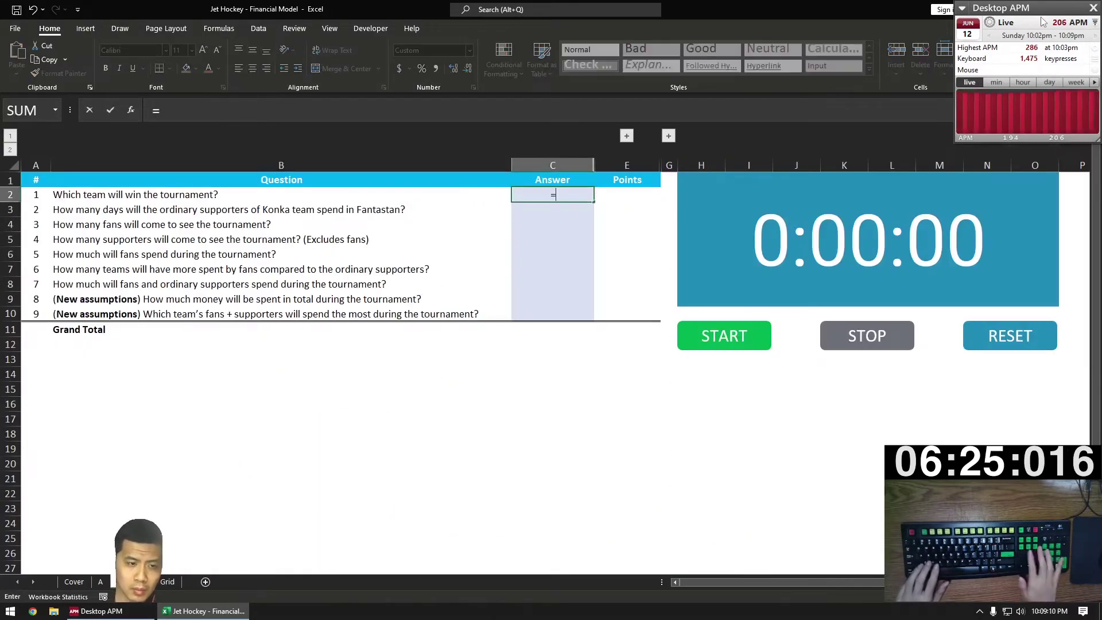
pyautogui.hotkey('ctrl', 'pagedown')
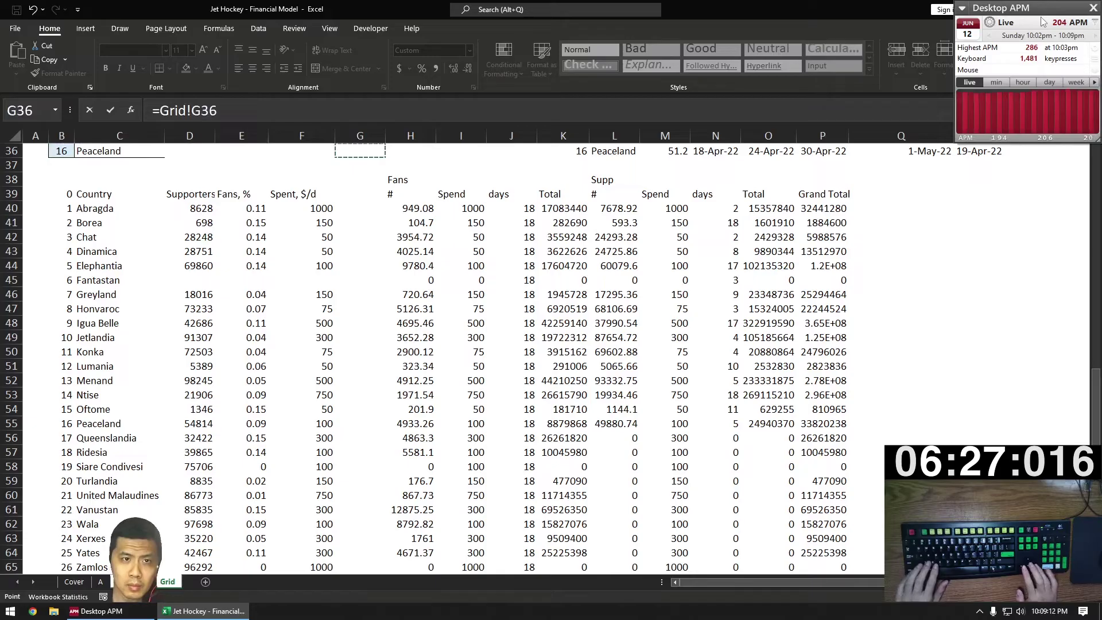
pyautogui.hotkey('ctrl', 'Up')
pyautogui.press('Return')
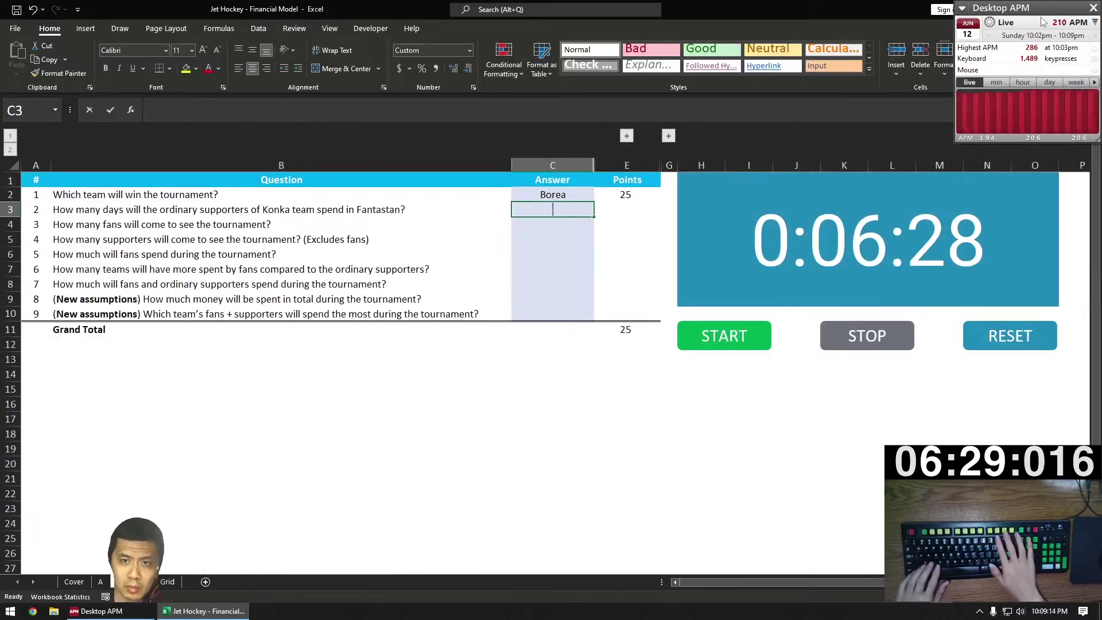
# Step: Link question 2's answer to Grid!N50, Konka supporters' days (4)
pyautogui.write('=')
pyautogui.hotkey('ctrl', 'pagedown')
pyautogui.press('Down')
pyautogui.press('Down')
pyautogui.press('Down')
pyautogui.press('Down')
pyautogui.press('Down')
pyautogui.press('Down')
pyautogui.press('Down')
pyautogui.press('Down')
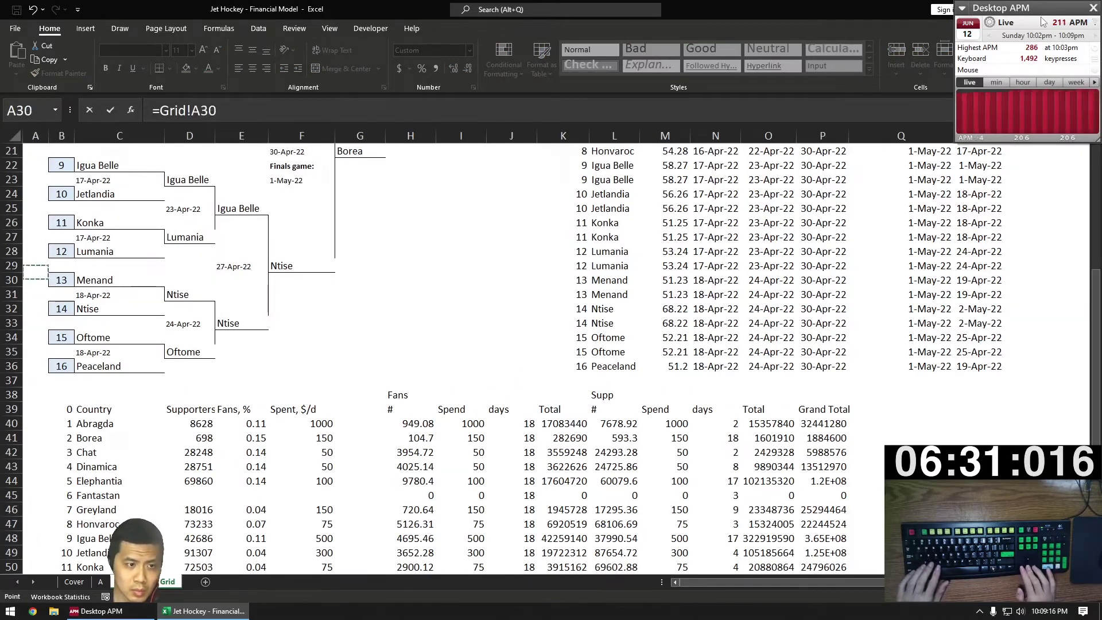
pyautogui.hotkey('ctrl', 'Right')
pyautogui.hotkey('ctrl', 'Right')
pyautogui.hotkey('ctrl', 'Right')
pyautogui.press('Down')
pyautogui.press('Down')
pyautogui.press('Down')
pyautogui.press('Down')
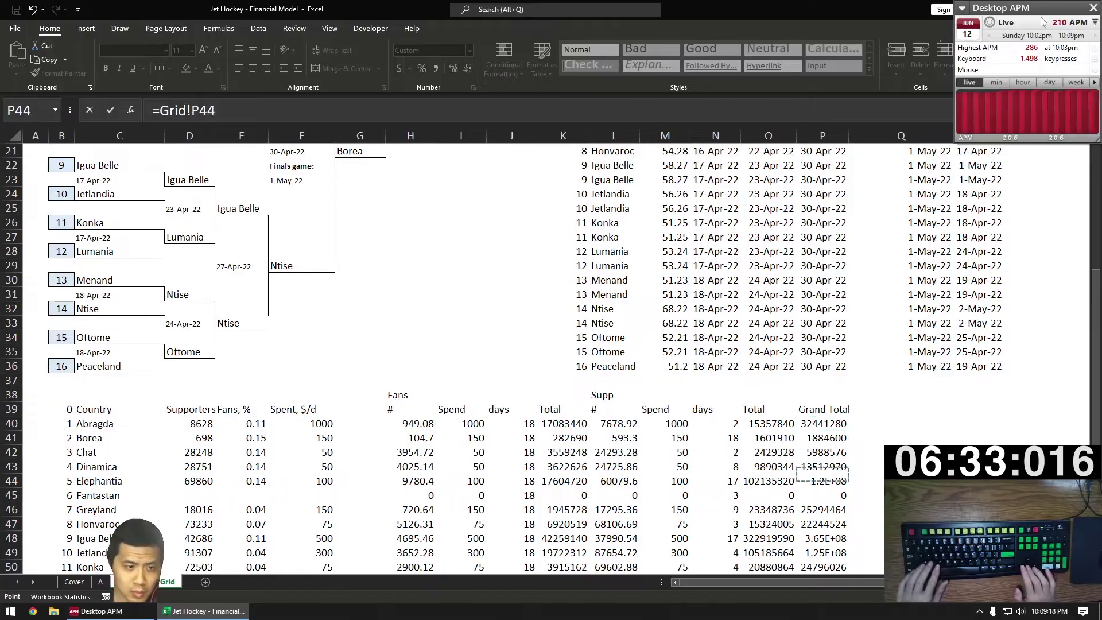
pyautogui.press('Down')
pyautogui.press('Down')
pyautogui.press('Down')
pyautogui.press('Down')
pyautogui.press('Down')
pyautogui.press('Left')
pyautogui.press('Left')
pyautogui.press('Down')
pyautogui.press('Down')
pyautogui.press('Up')
pyautogui.press('Return')
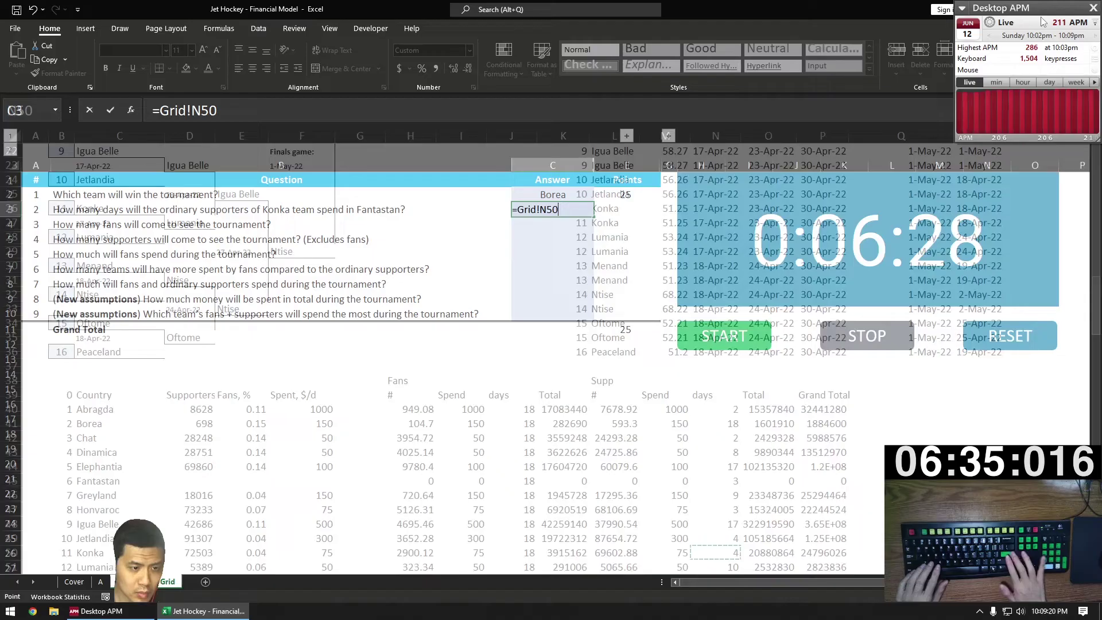
# Step: Enter =SUM(Grid!H40:H65) in C4 for total fans, 87,840
pyautogui.write('=sum')
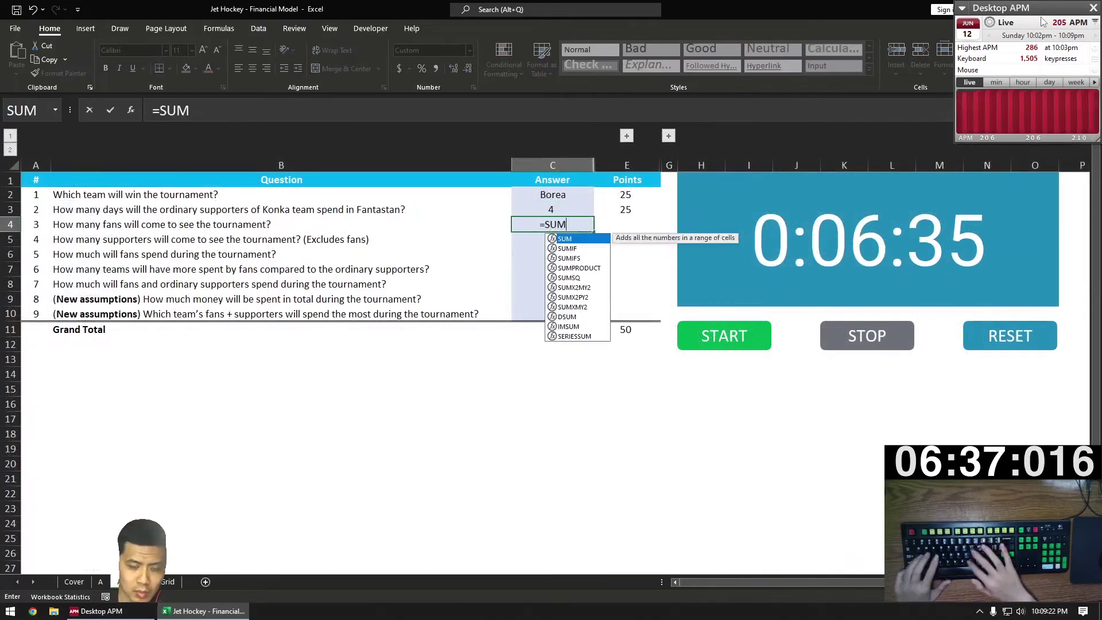
pyautogui.press('Tab')
pyautogui.hotkey('ctrl', 'pagedown')
pyautogui.press('Down')
pyautogui.press('Down')
pyautogui.press('Down')
pyautogui.press('Down')
pyautogui.press('Down')
pyautogui.press('Down')
pyautogui.press('Down')
pyautogui.press('Down')
pyautogui.press('Down')
pyautogui.press('Down')
pyautogui.press('Down')
pyautogui.press('Down')
pyautogui.press('Down')
pyautogui.press('Down')
pyautogui.press('Down')
pyautogui.press('Down')
pyautogui.press('Down')
pyautogui.press('Down')
pyautogui.press('Down')
pyautogui.press('Down')
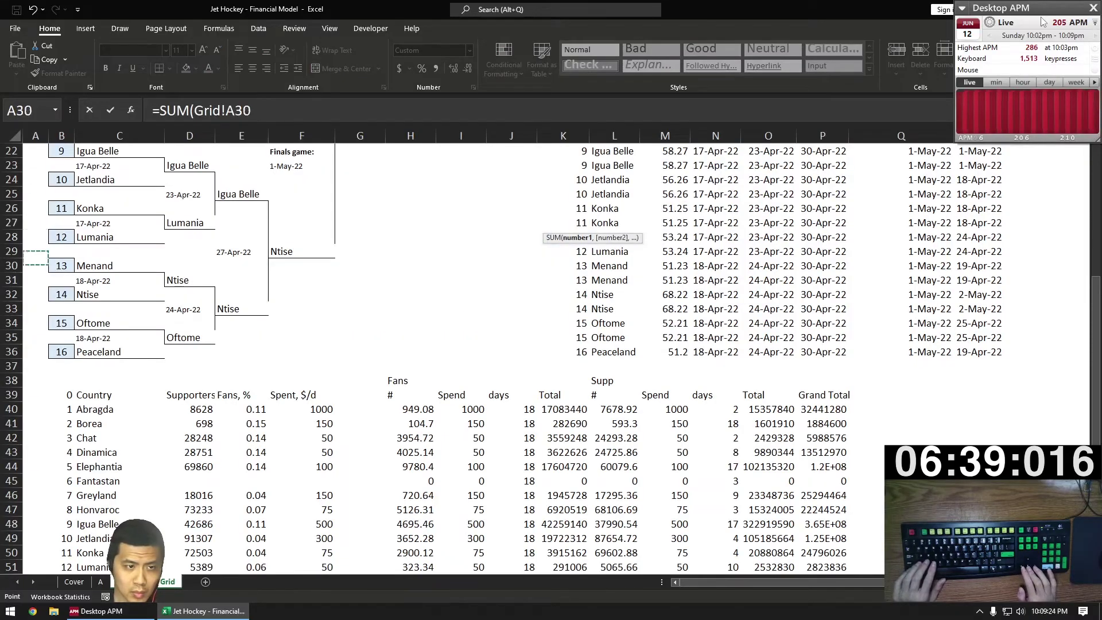
pyautogui.press('Right')
pyautogui.press('Right')
pyautogui.press('Right')
pyautogui.press('Right')
pyautogui.press('Right')
pyautogui.press('Right')
pyautogui.press('Right')
pyautogui.press('Up')
pyautogui.press('Up')
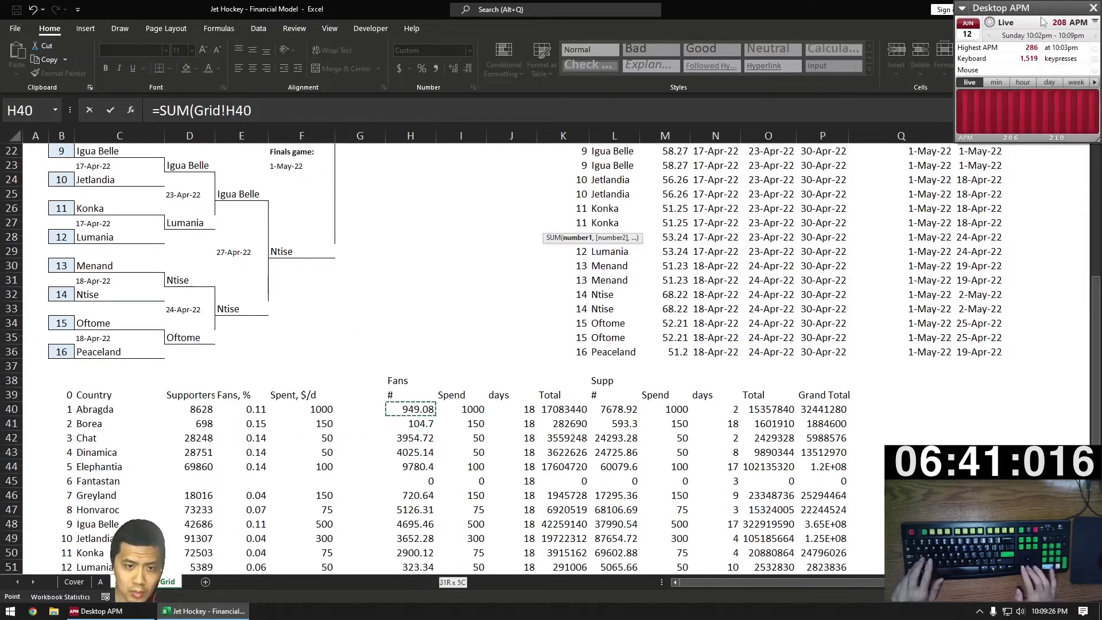
pyautogui.hotkey('ctrl', 'shift', 'Down')
pyautogui.press('Return')
pyautogui.press('Up')
# Step: Put the sum formula in C5 using column L, giving 567,379
pyautogui.press('F2')
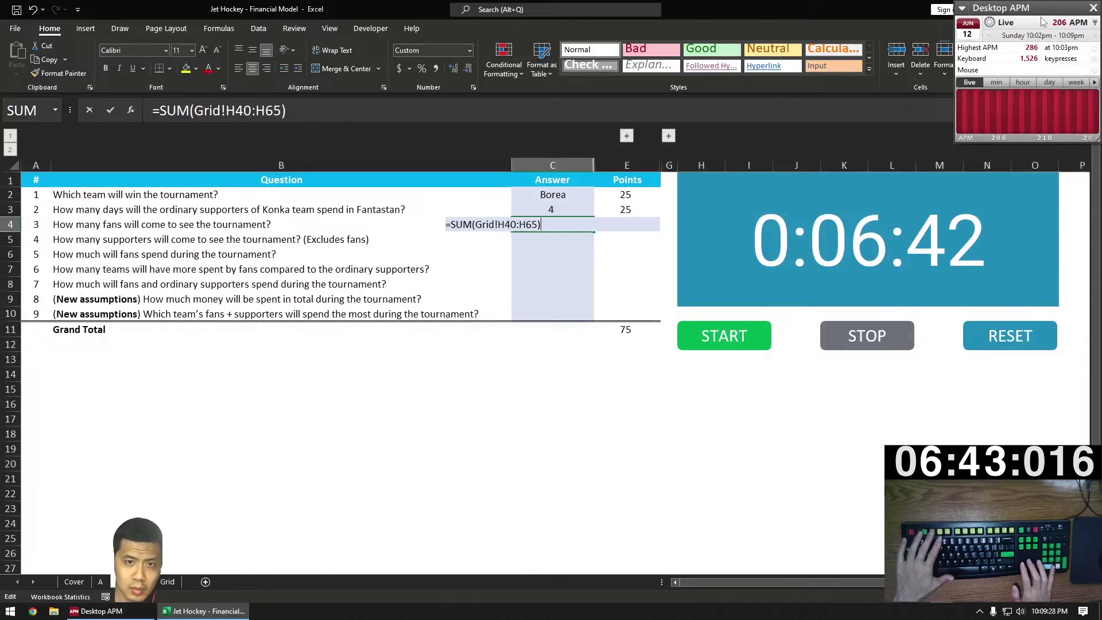
pyautogui.press('Escape')
pyautogui.press('Down')
pyautogui.hotkey('ctrl', "'")
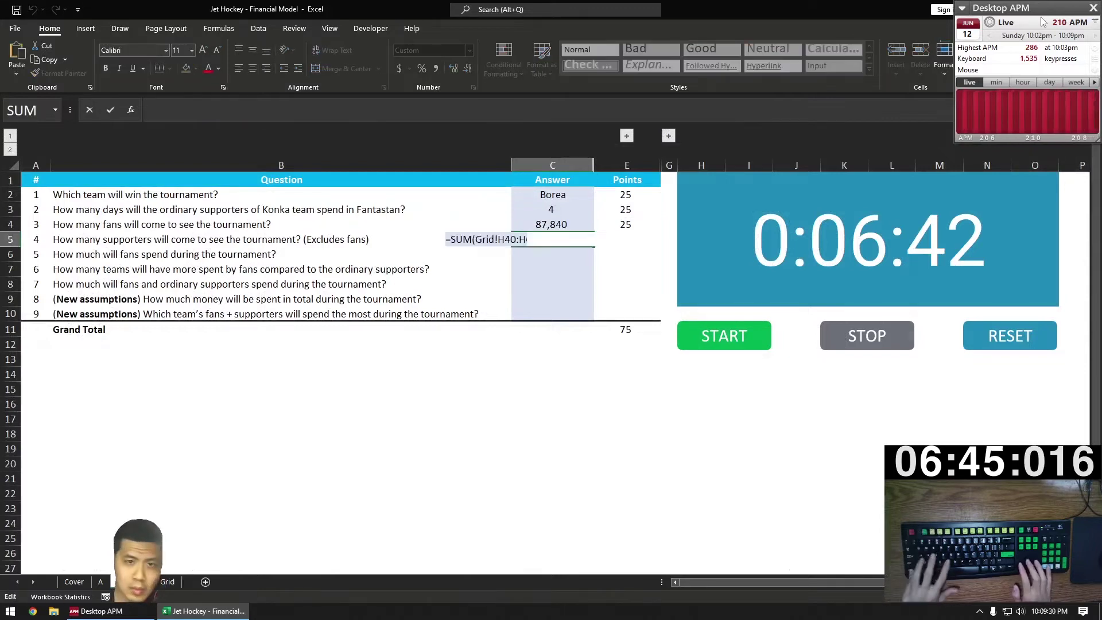
pyautogui.press('Left')
pyautogui.press('Left')
pyautogui.press('Left')
pyautogui.press('Left')
pyautogui.press('BackSpace')
pyautogui.write('L')
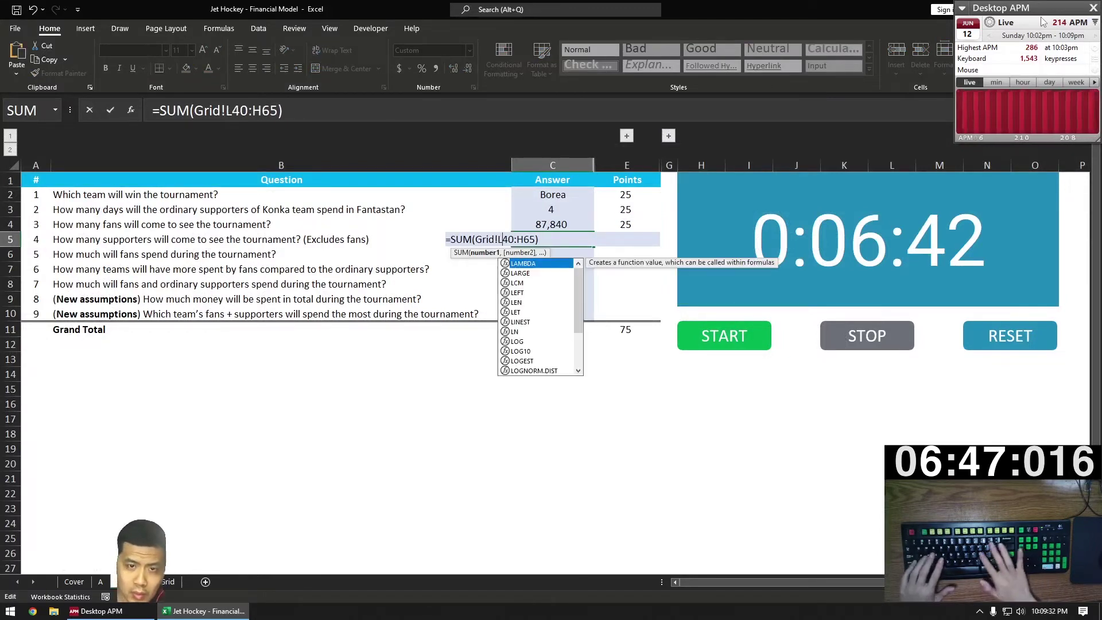
pyautogui.press('Right')
pyautogui.press('Right')
pyautogui.press('BackSpace')
pyautogui.write('L')
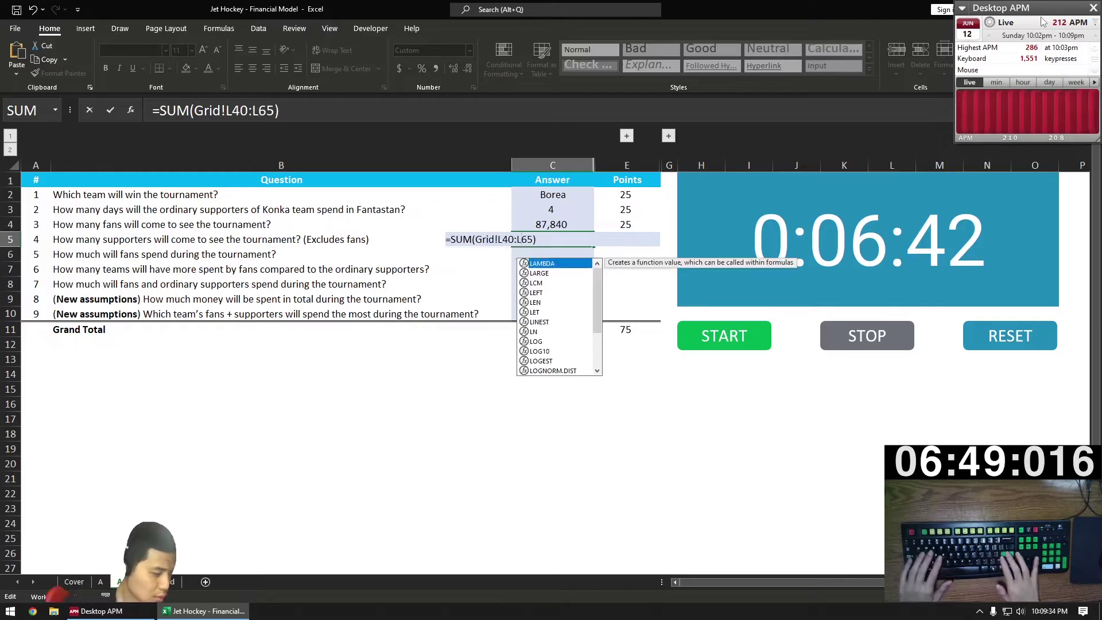
pyautogui.press('Return')
# Step: Put the sum formula in C6 using column K, giving $365,681,678
pyautogui.hotkey('ctrl', "'")
pyautogui.press('Left')
pyautogui.press('Left')
pyautogui.press('Left')
pyautogui.press('Left')
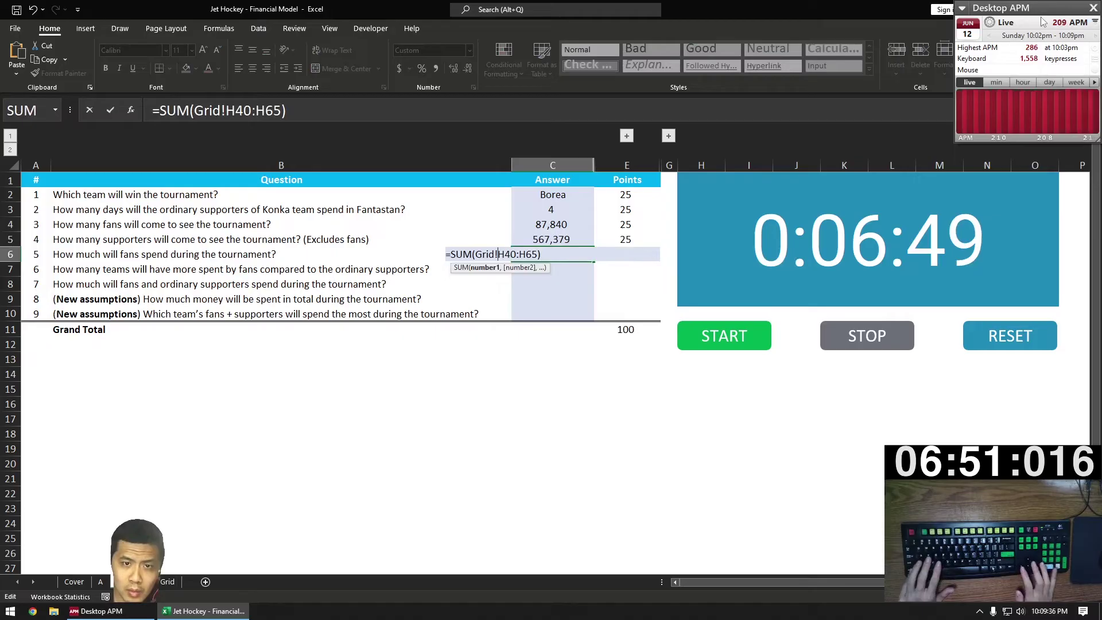
pyautogui.press('Delete')
pyautogui.write('K')
pyautogui.press('Right')
pyautogui.press('Right')
pyautogui.press('BackSpace')
pyautogui.write('K')
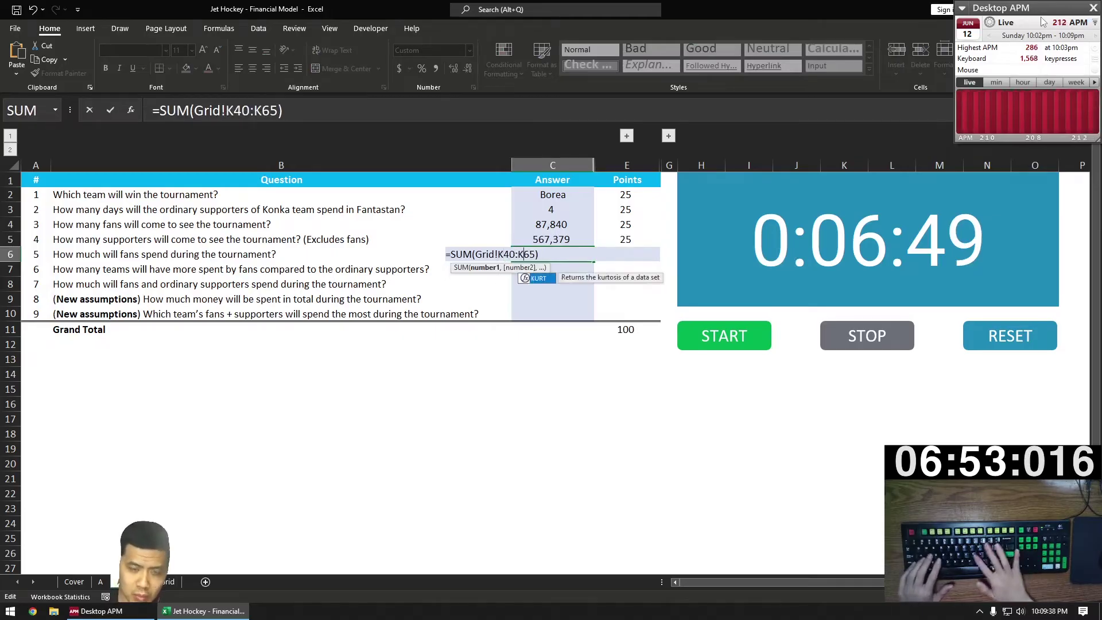
pyautogui.press('Return')
# Step: Put the sum formula in C8 using column P, giving $1,515,304,819
pyautogui.press('Down')
pyautogui.press('F2')
pyautogui.hotkey('ctrl', 'v')
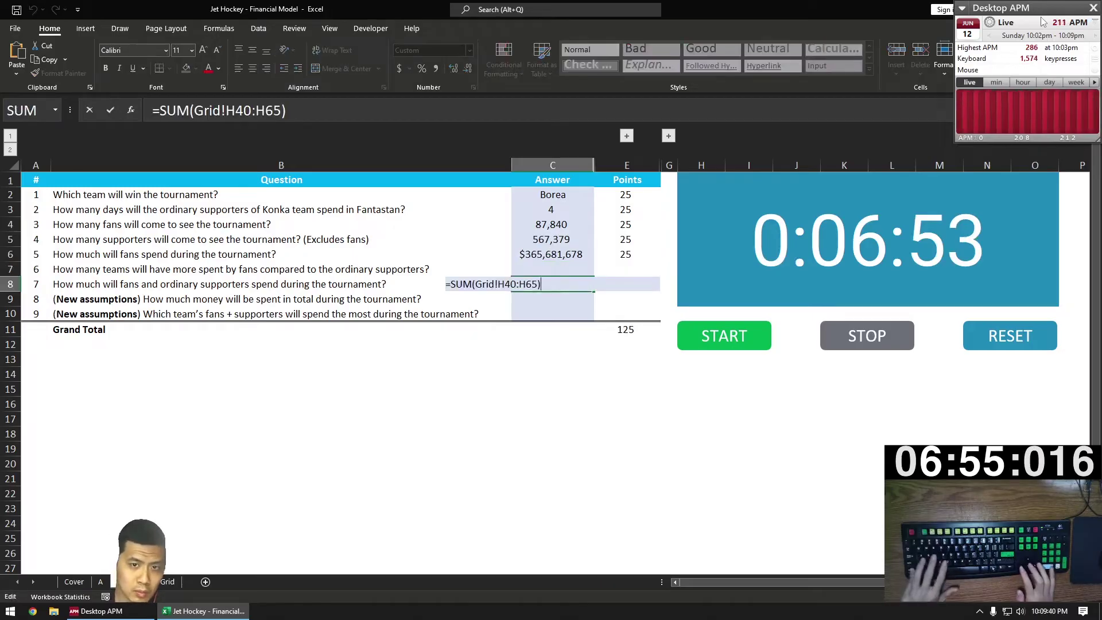
pyautogui.press('Left')
pyautogui.press('Left')
pyautogui.press('Left')
pyautogui.press('Left')
pyautogui.press('BackSpace')
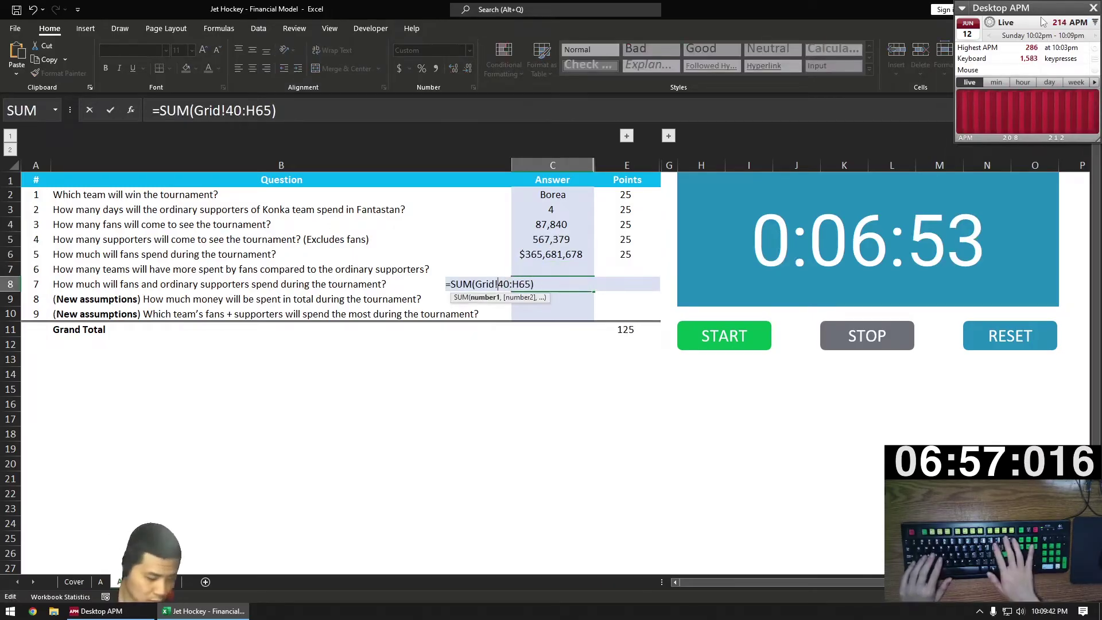
pyautogui.write('P')
pyautogui.press('Right')
pyautogui.press('Right')
pyautogui.press('Right')
pyautogui.press('BackSpace')
pyautogui.write('P')
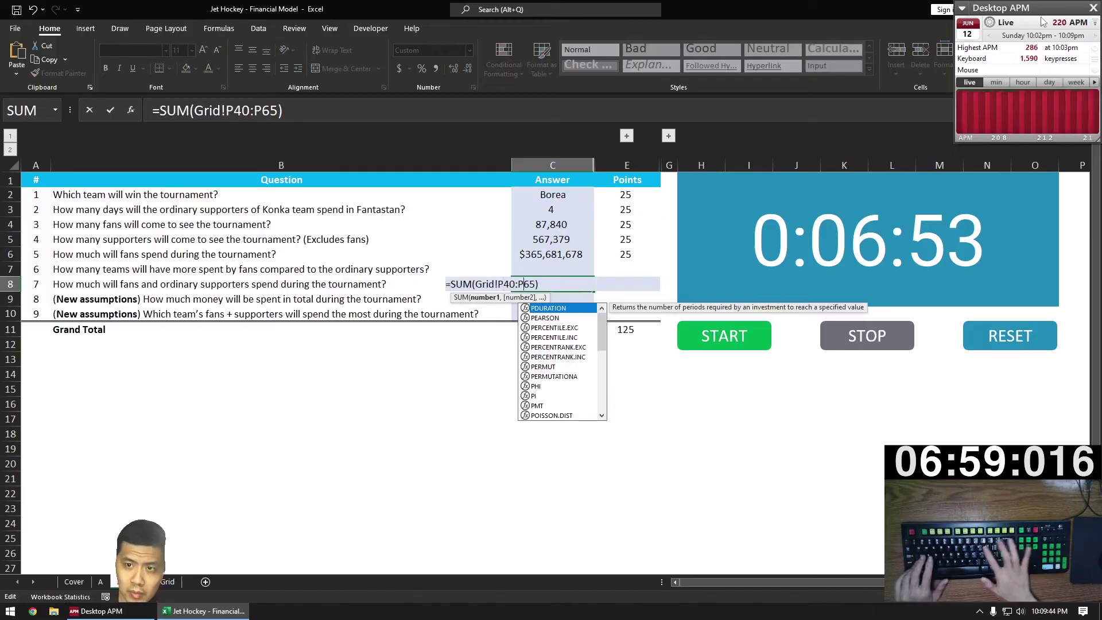
pyautogui.press('Escape')
pyautogui.press('Return')
pyautogui.press('Up')
pyautogui.press('Up')
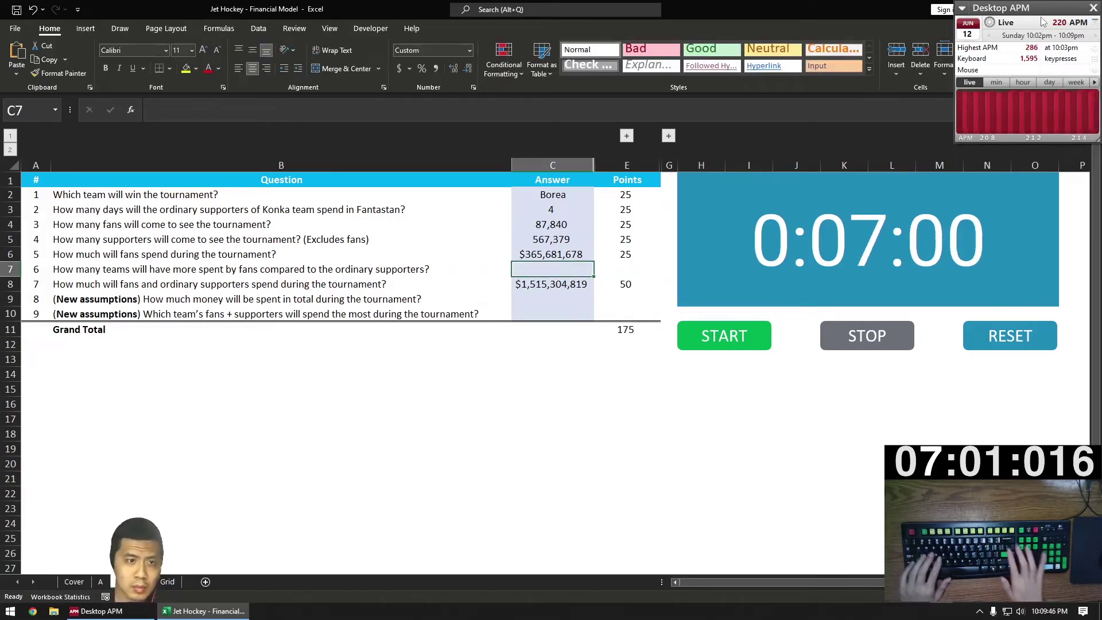
# Step: On Grid, enter =AND(L40>0, K40>O40) in Q40 beside Abragda
pyautogui.hotkey('ctrl', 'pagedown')
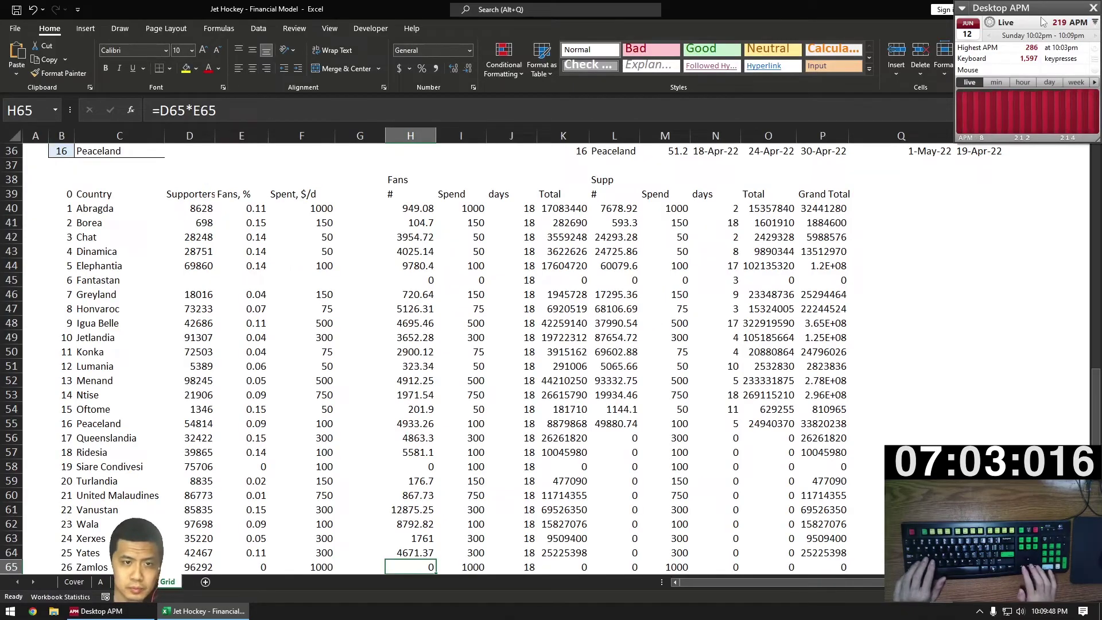
pyautogui.press('Right')
pyautogui.press('Right')
pyautogui.press('Down')
pyautogui.press('Down')
pyautogui.hotkey('ctrl', 'Up')
pyautogui.hotkey('ctrl', 'Up')
pyautogui.press('Right')
pyautogui.press('Right')
pyautogui.press('Right')
pyautogui.press('Right')
pyautogui.press('Right')
pyautogui.press('Right')
pyautogui.press('Right')
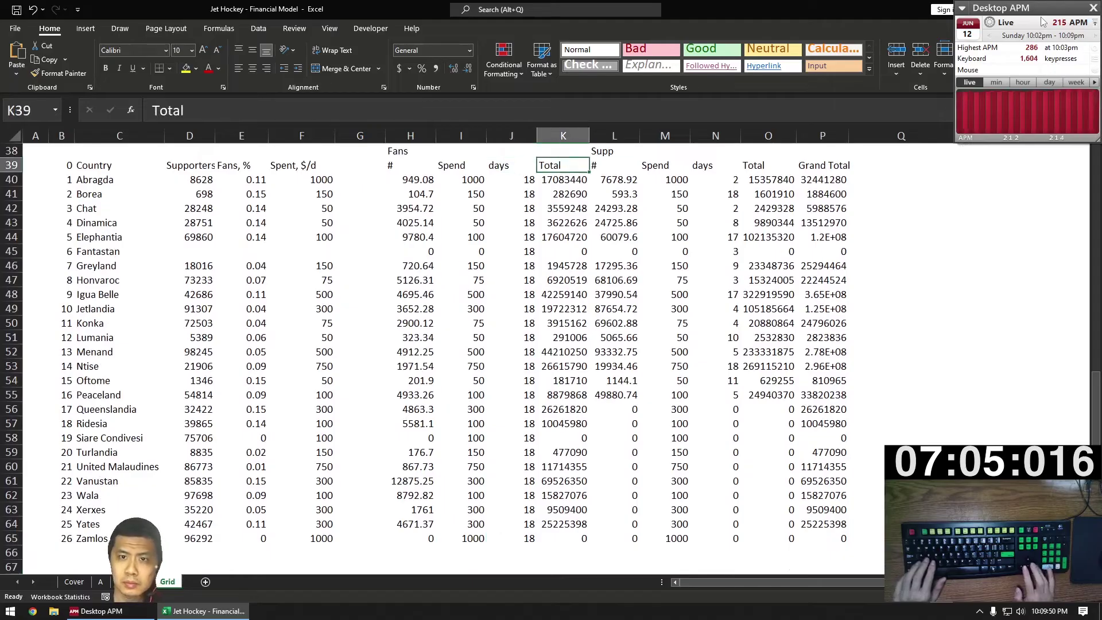
pyautogui.press('Down')
pyautogui.write('=AND(')
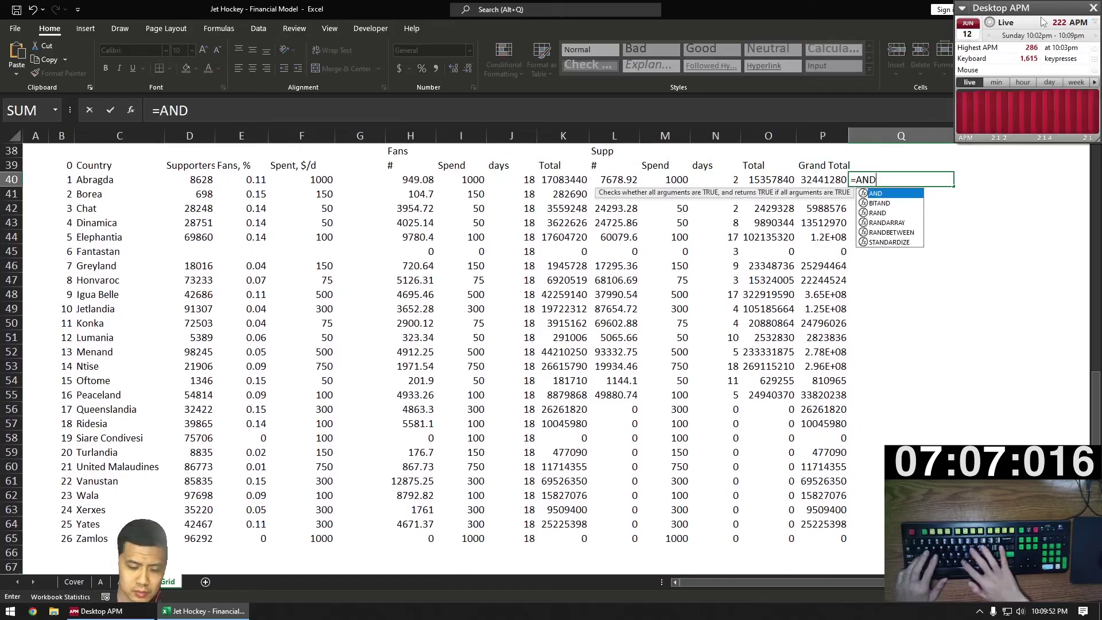
pyautogui.press('Left')
pyautogui.press('Left')
pyautogui.press('Left')
pyautogui.press('Left')
pyautogui.press('Left')
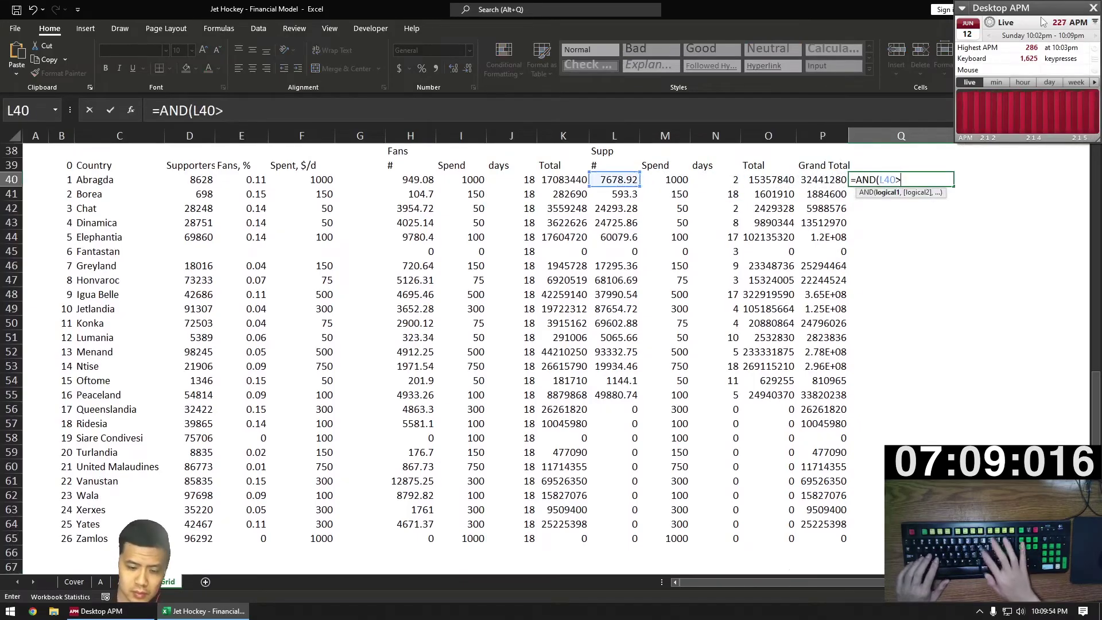
pyautogui.write('>0,')
pyautogui.press('Left')
pyautogui.press('Left')
pyautogui.press('Left')
pyautogui.press('Left')
pyautogui.press('Left')
pyautogui.press('Left')
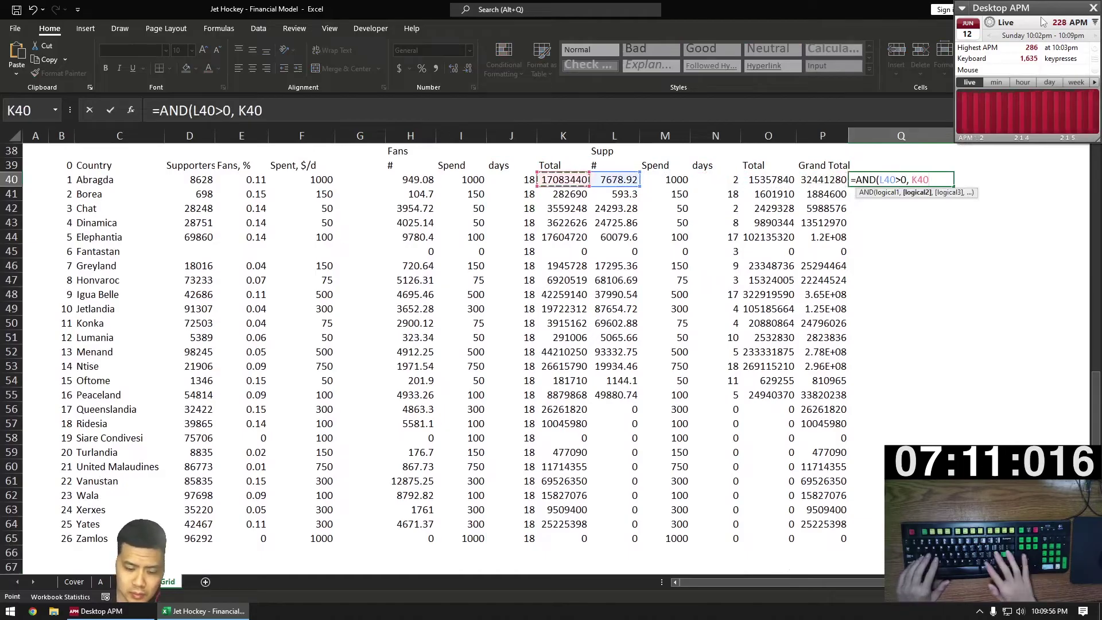
pyautogui.write('>')
pyautogui.press('Left')
# Step: Copy the outspend check down through Q65 and return to the answer sheet
pyautogui.press('Left')
pyautogui.write(')')
pyautogui.hotkey('ctrl', 'Return')
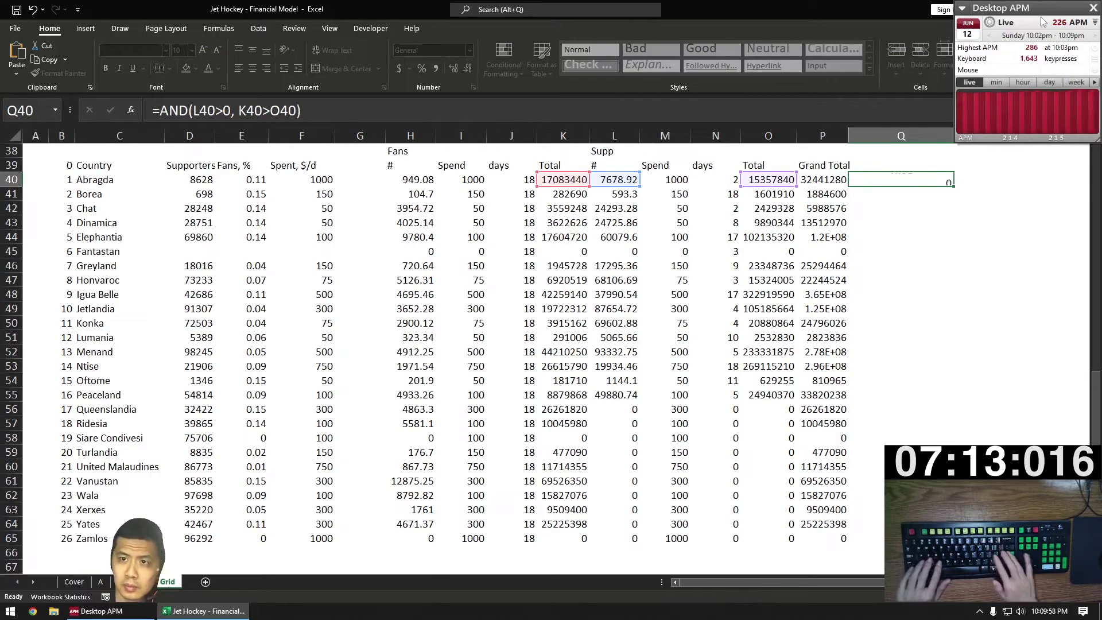
pyautogui.hotkey('ctrl', 'c')
pyautogui.press('Left')
pyautogui.hotkey('ctrl', 'Down')
pyautogui.press('Right')
pyautogui.hotkey('ctrl', 'shift', 'Up')
pyautogui.hotkey('ctrl', 'v')
pyautogui.hotkey('ctrl', 'Up')
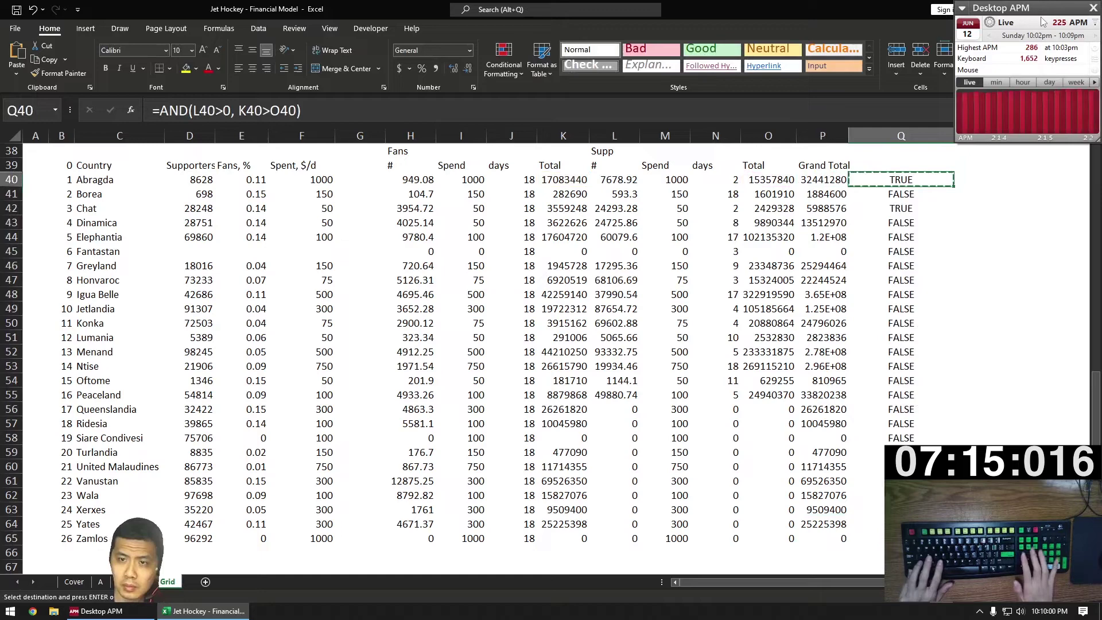
pyautogui.hotkey('ctrl', 'pageup')
# Step: Answer question 6 with =COUNTIFS(Grid!Q40:Q65, TRUE), giving 2
pyautogui.write('=COUNTIFS(')
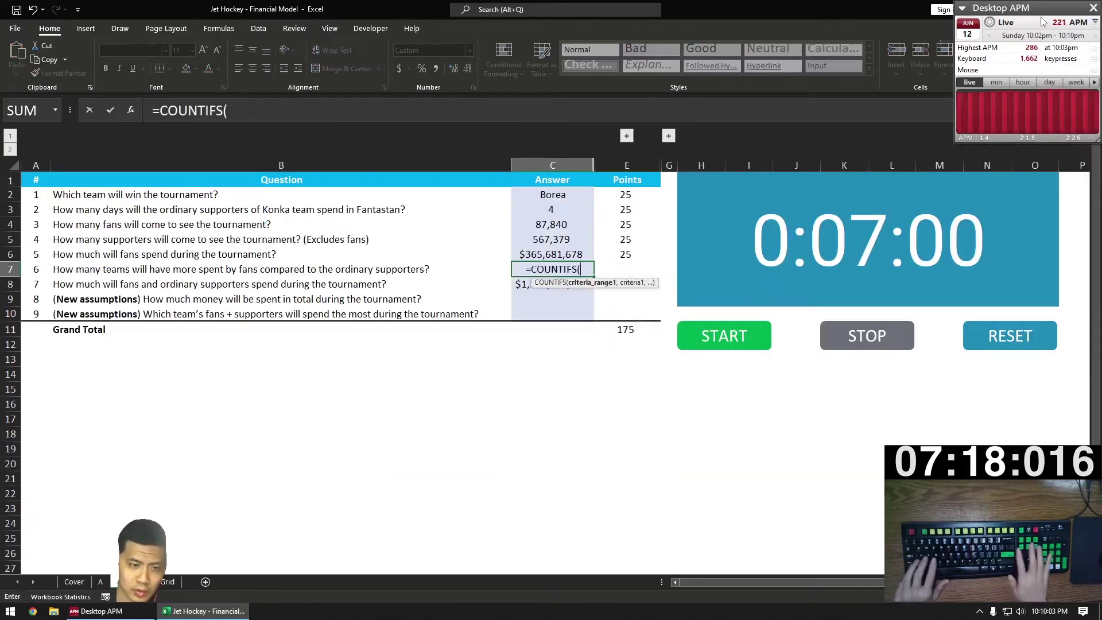
pyautogui.hotkey('ctrl', 'pagedown')
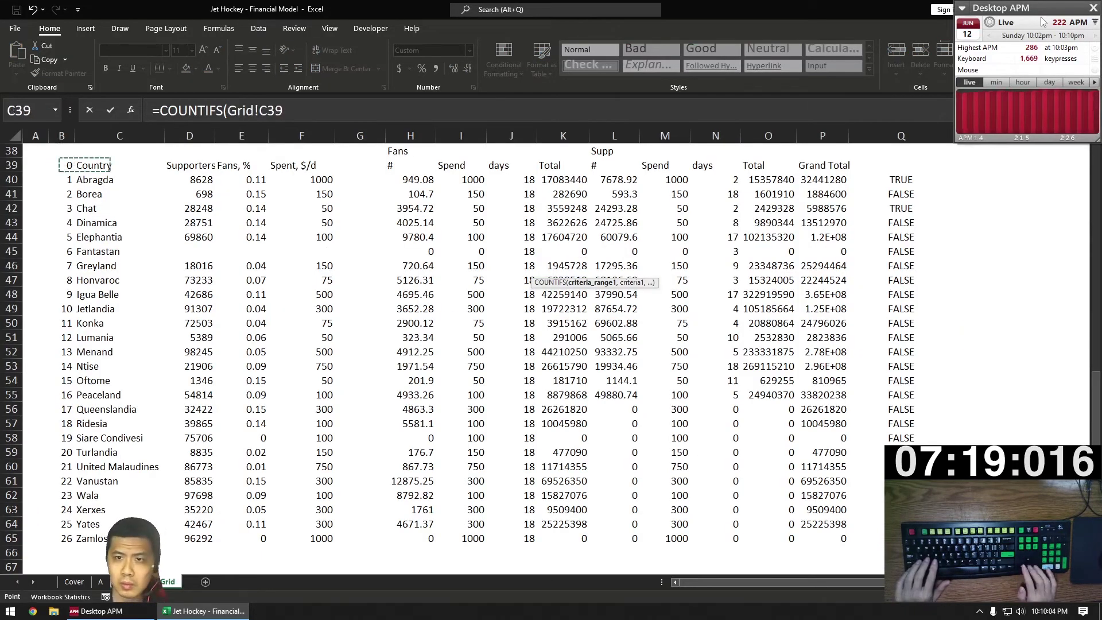
pyautogui.press('Right')
pyautogui.press('Right')
pyautogui.press('Down')
pyautogui.press('Down')
pyautogui.press('Up')
pyautogui.press('Right')
pyautogui.press('Right')
pyautogui.press('Right')
pyautogui.hotkey('ctrl', 'Right')
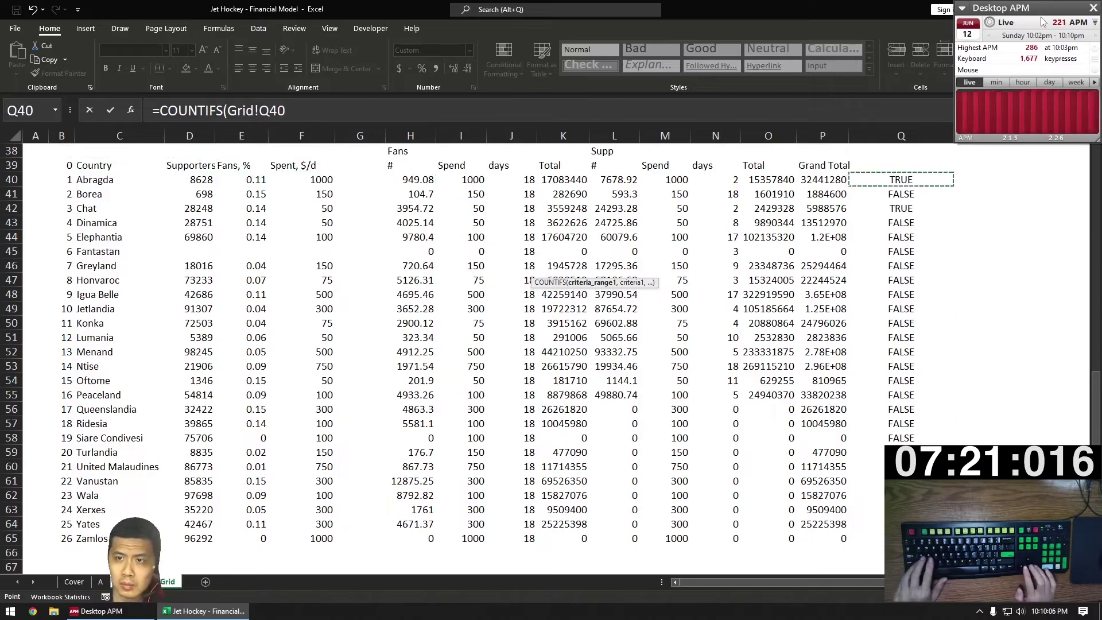
pyautogui.hotkey('ctrl', 'shift', 'Down')
pyautogui.write(', TRUE)')
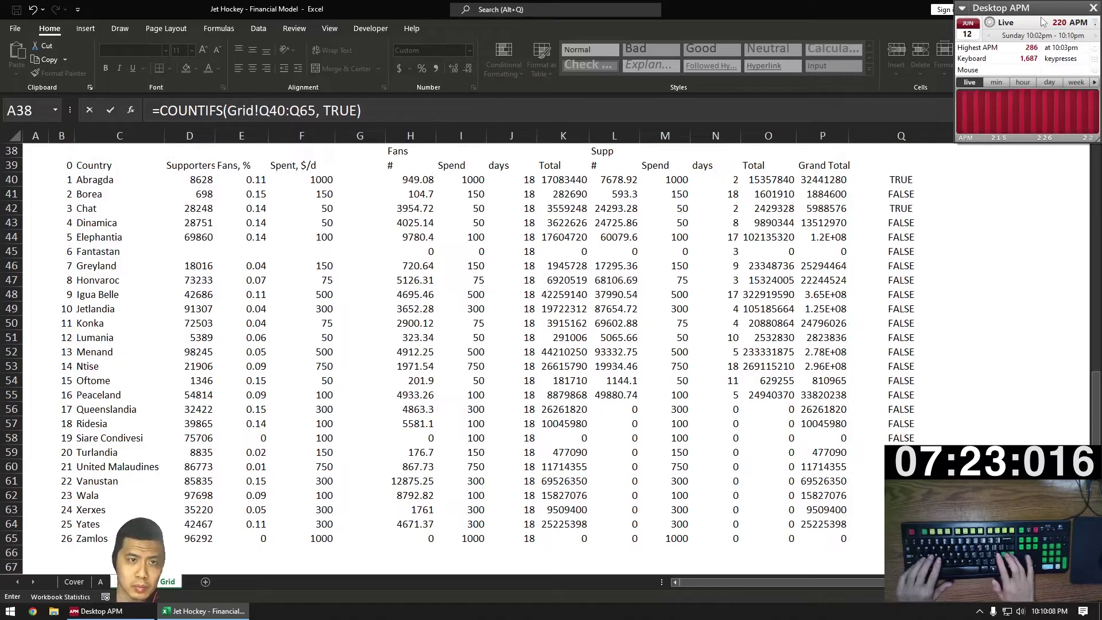
pyautogui.hotkey('ctrl', 'Return')
# Step: Go to the Grid sheet and start the Move or Copy sheet command
pyautogui.press('Down')
pyautogui.hotkey('ctrl', 'pagedown')
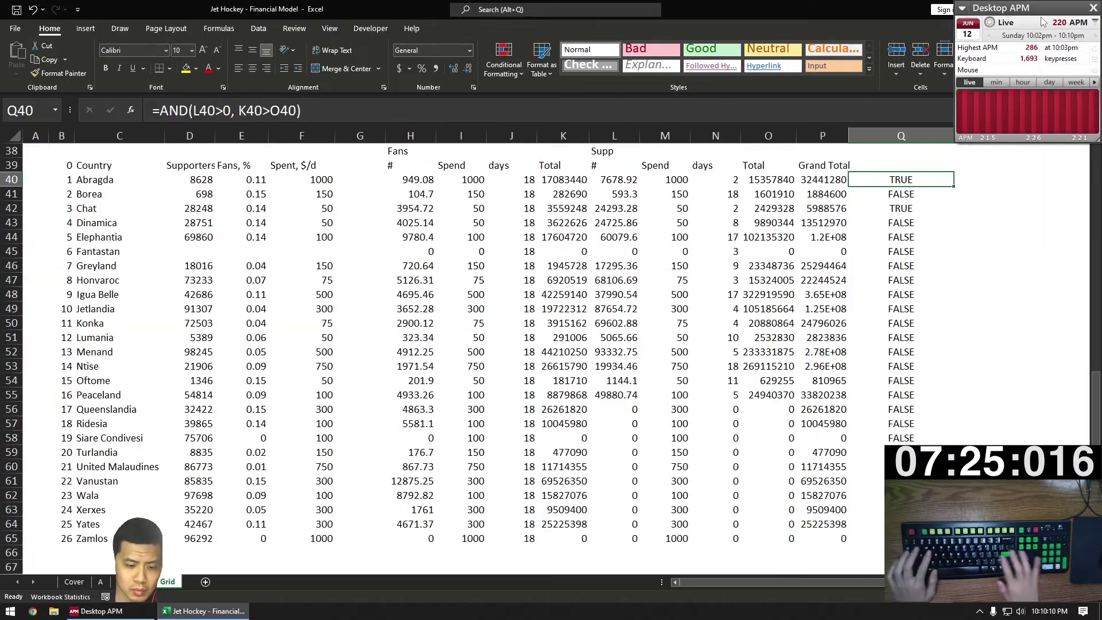
pyautogui.hotkey('alt', 'h')
# Step: Copy the Grid sheet to the end and rename the copy Grid2
pyautogui.press('o')
pyautogui.press('m')
pyautogui.press('Down')
pyautogui.press('Down')
pyautogui.press('Down')
pyautogui.press('Down')
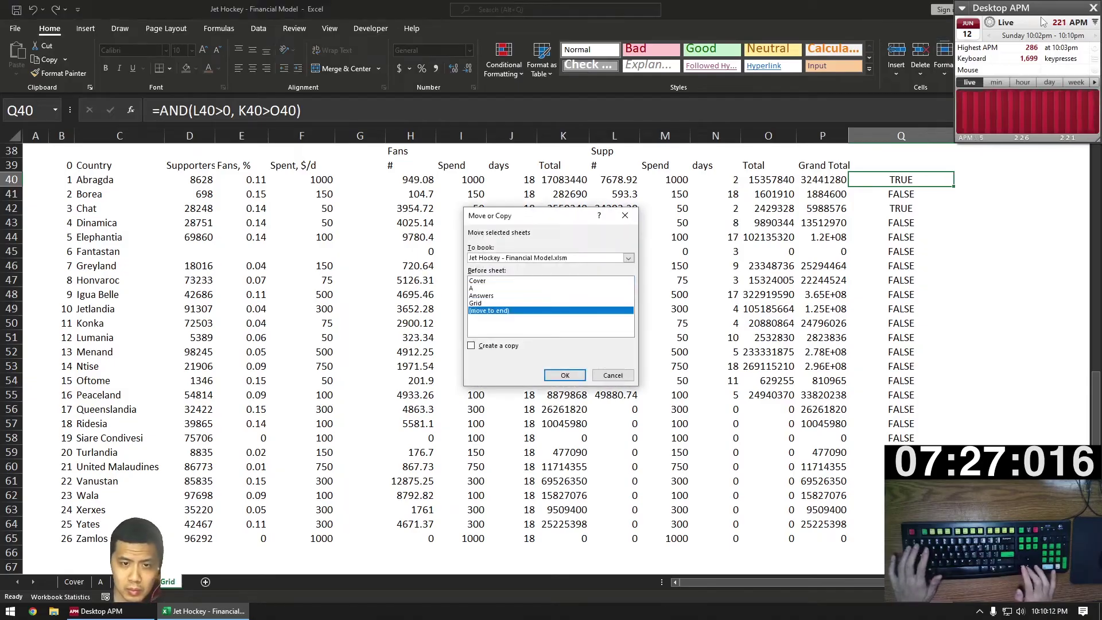
pyautogui.hotkey('alt', 'c')
pyautogui.press('Return')
pyautogui.press('alt')
pyautogui.press('h')
pyautogui.press('o')
pyautogui.press('r')
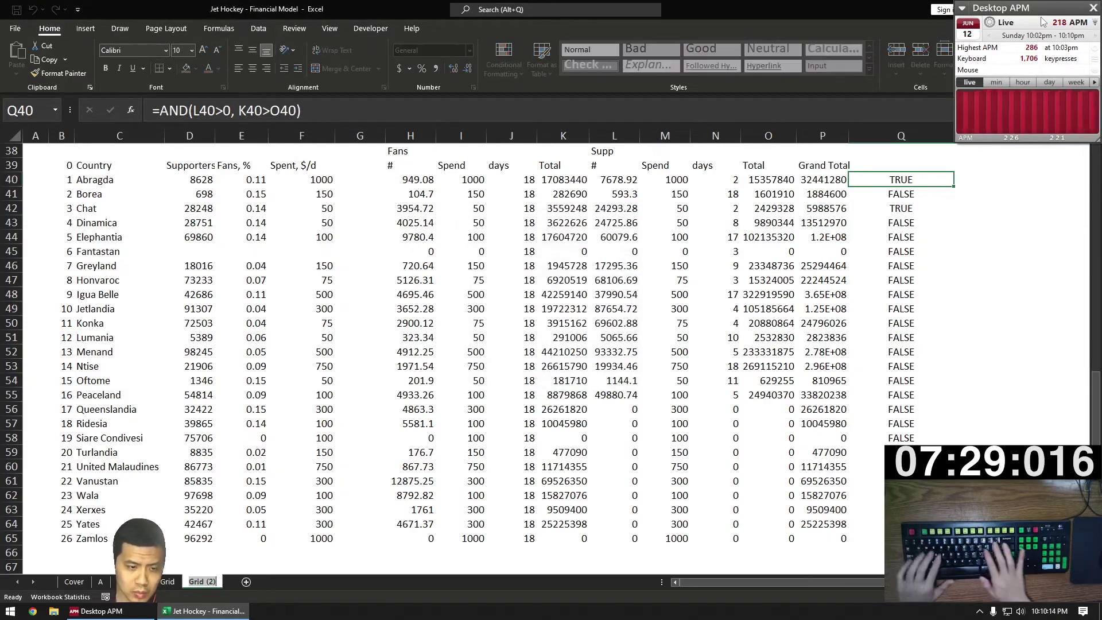
pyautogui.write('Grid2')
pyautogui.press('Return')
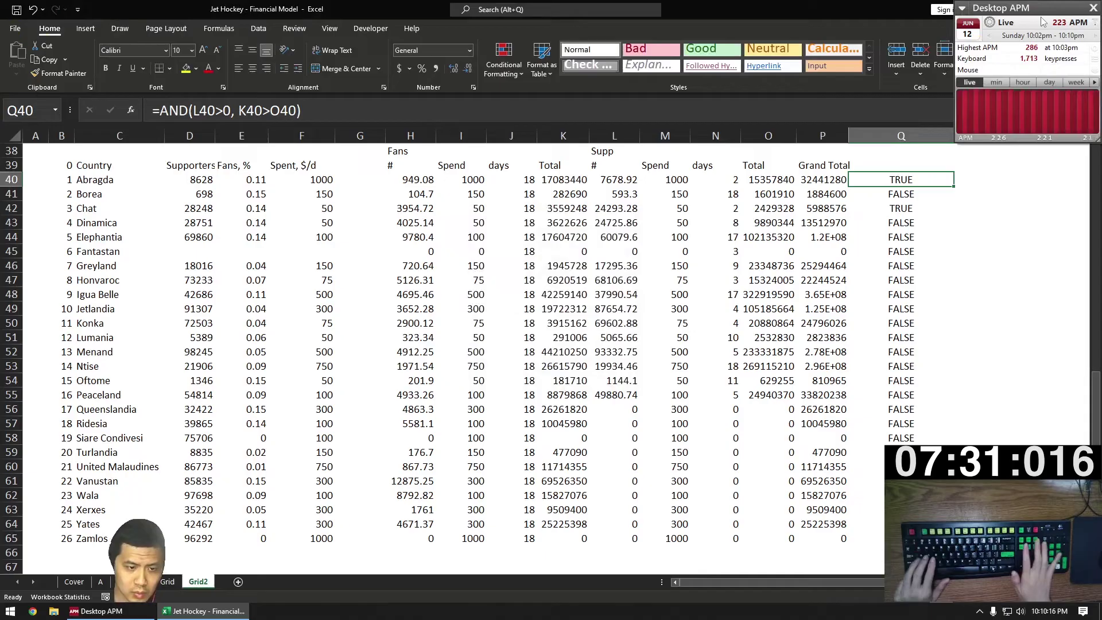
# Step: Commit question 7's =SUM(Grid!P40:P65) total and put a Grid2 version under question 9
pyautogui.hotkey('ctrl', 'pageup')
pyautogui.press('F2')
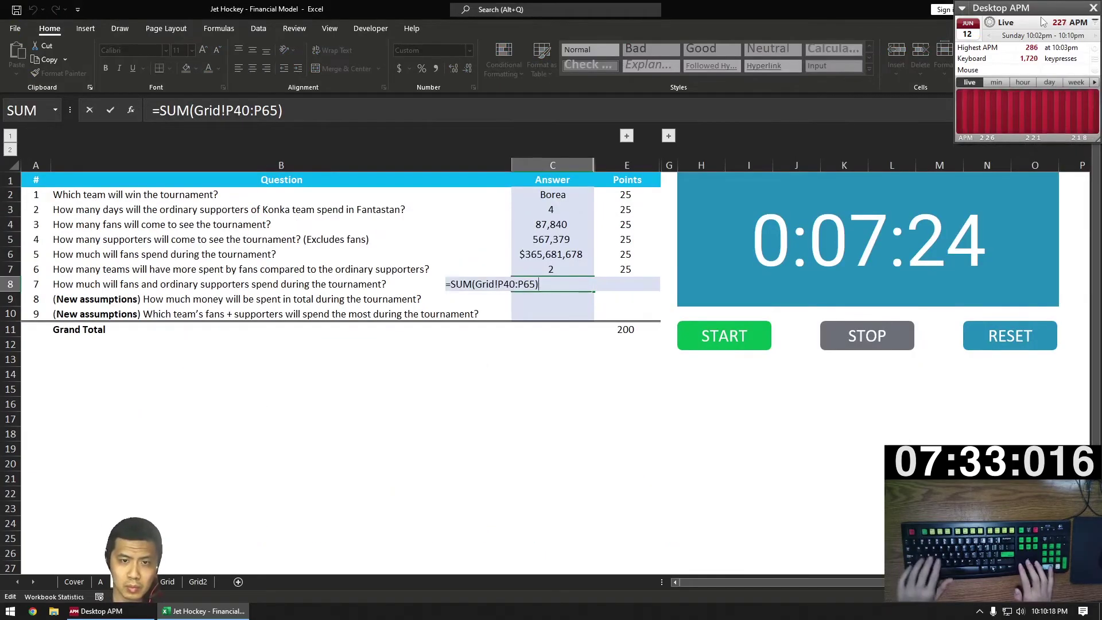
pyautogui.hotkey('ctrl', 'shift', 'Home')
pyautogui.press('BackSpace')
pyautogui.press('Return')
pyautogui.press('F2')
pyautogui.hotkey('ctrl', 'v')
pyautogui.press('Left')
pyautogui.press('Left')
pyautogui.press('Left')
pyautogui.press('Left')
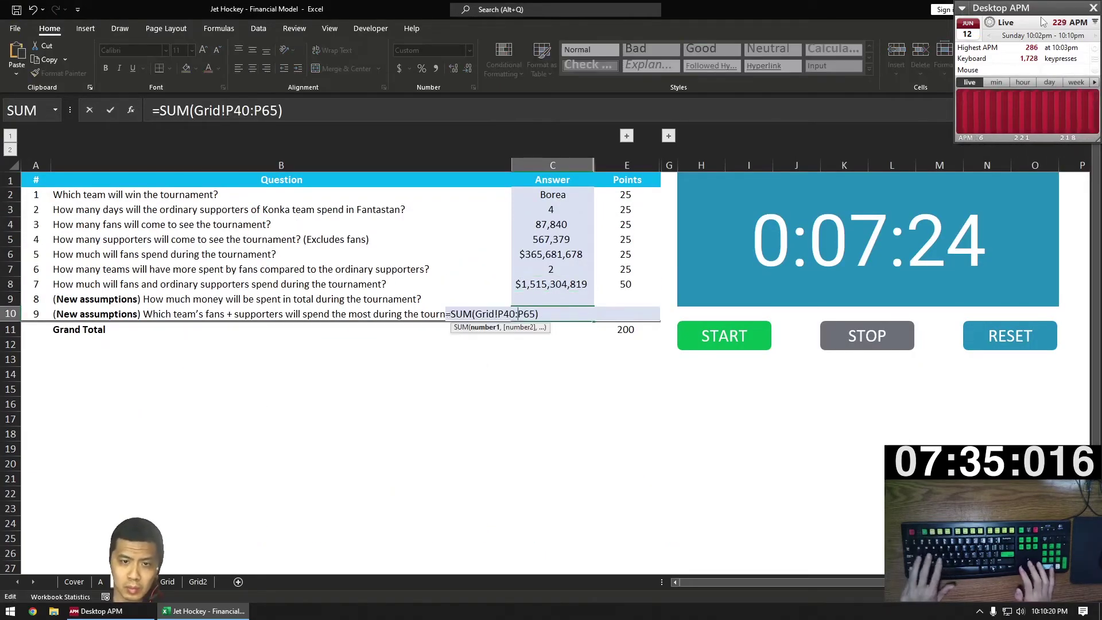
pyautogui.write('2')
pyautogui.press('Return')
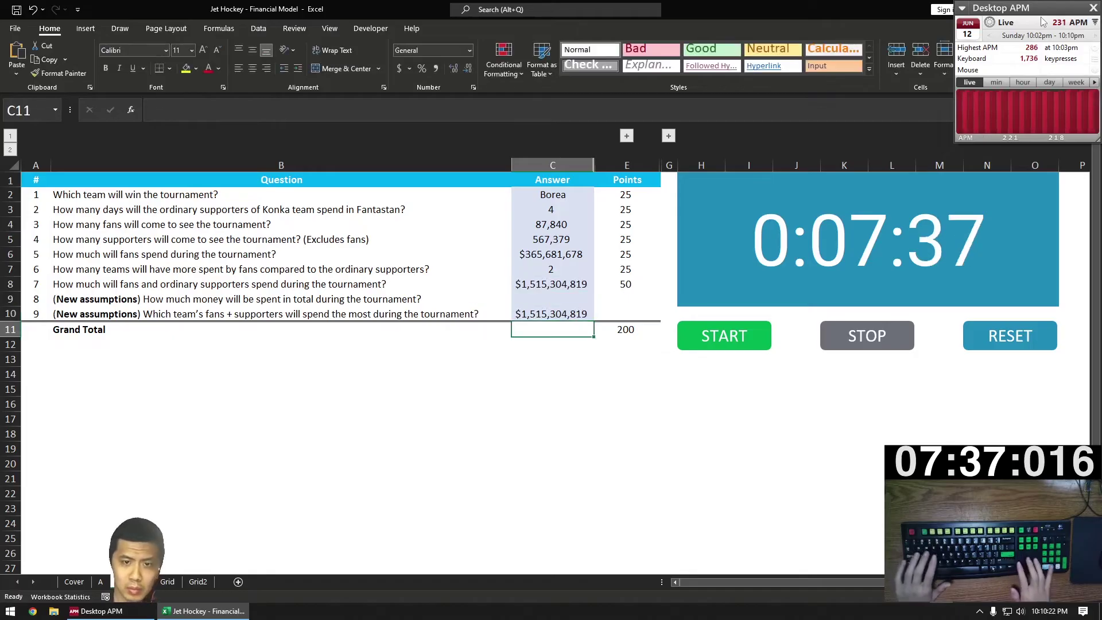
pyautogui.press('Up')
pyautogui.press('Up')
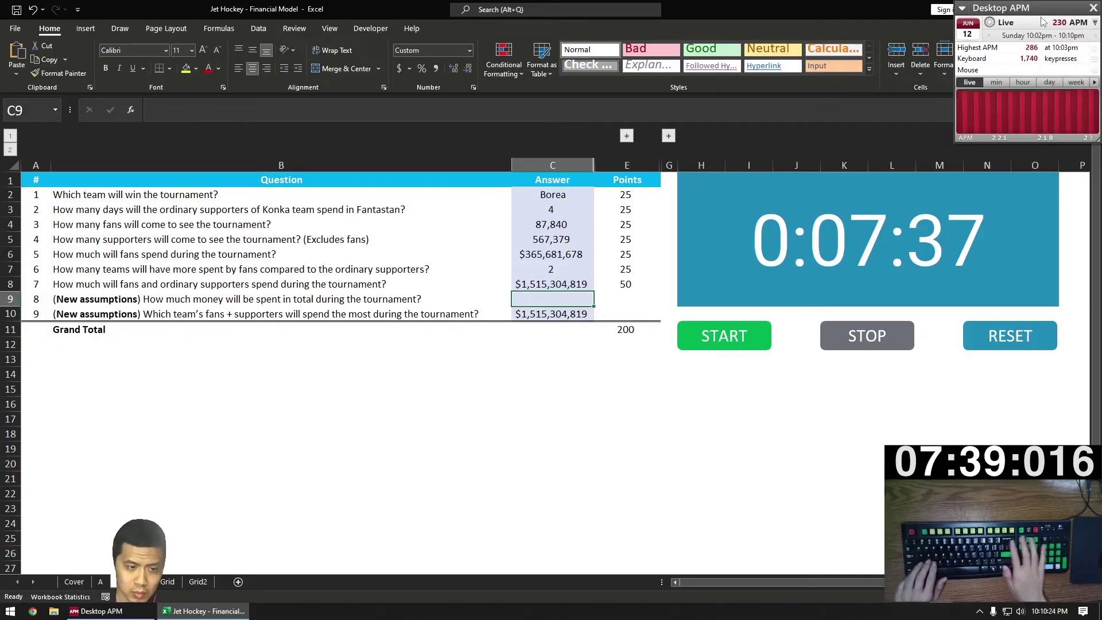
# Step: On Grid2, change C6's MATCH lookup column to A!I:I
pyautogui.hotkey('ctrl', 'pagedown')
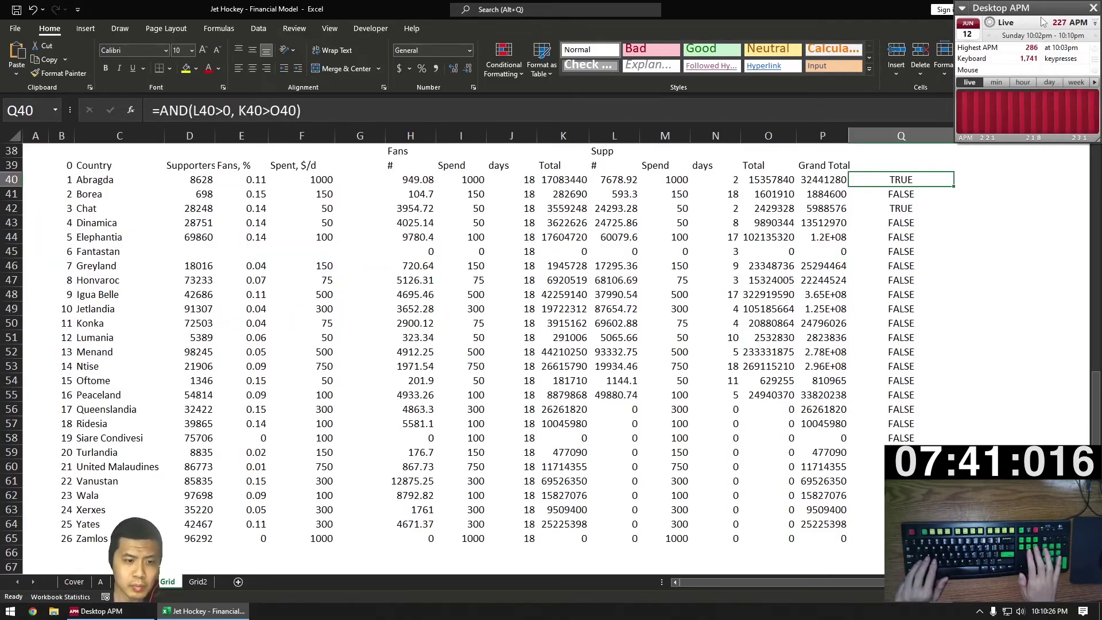
pyautogui.hotkey('ctrl', 'pagedown')
pyautogui.hotkey('ctrl', 'Up')
pyautogui.press('Right')
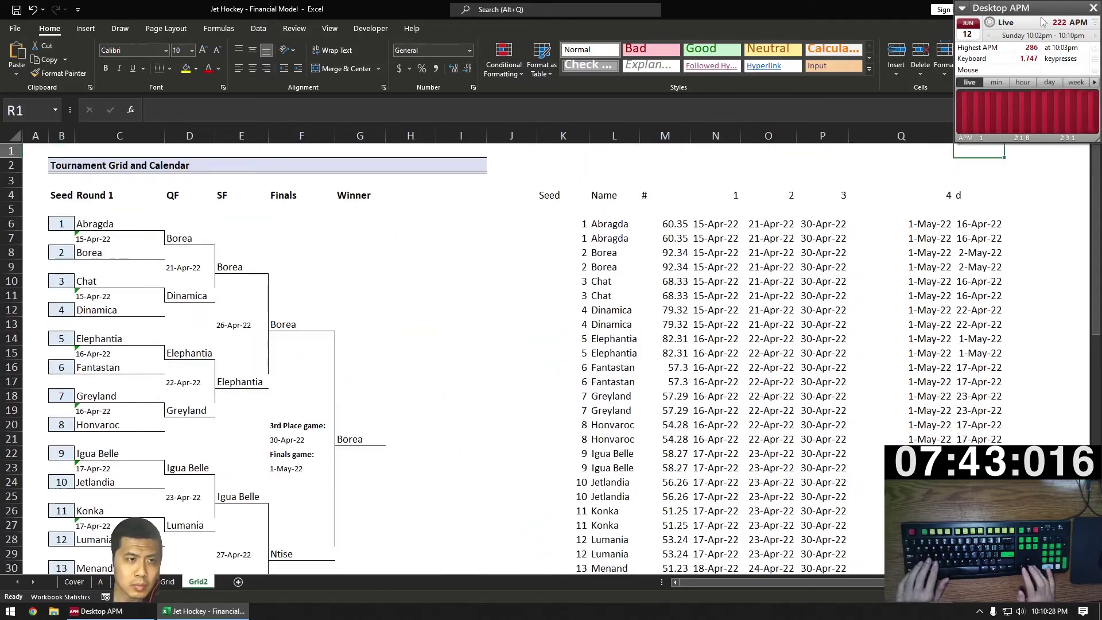
pyautogui.press('Home')
pyautogui.press('Right')
pyautogui.press('Right')
pyautogui.press('Down')
pyautogui.press('Down')
pyautogui.press('Down')
pyautogui.press('Down')
pyautogui.press('Down')
pyautogui.press('F2')
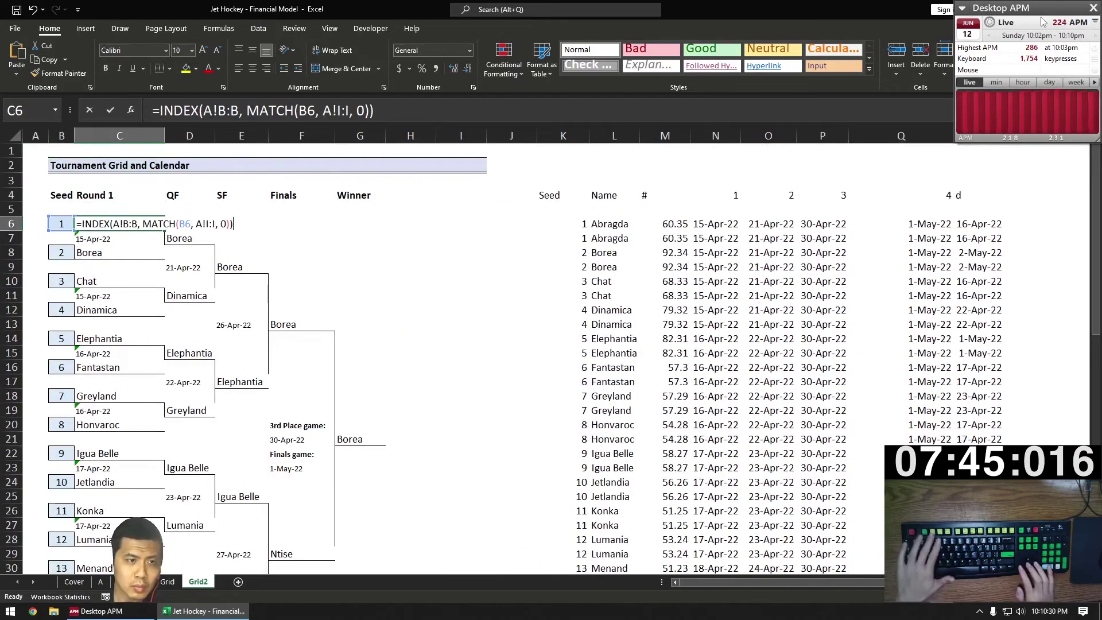
pyautogui.press('Left')
pyautogui.press('Left')
pyautogui.press('Left')
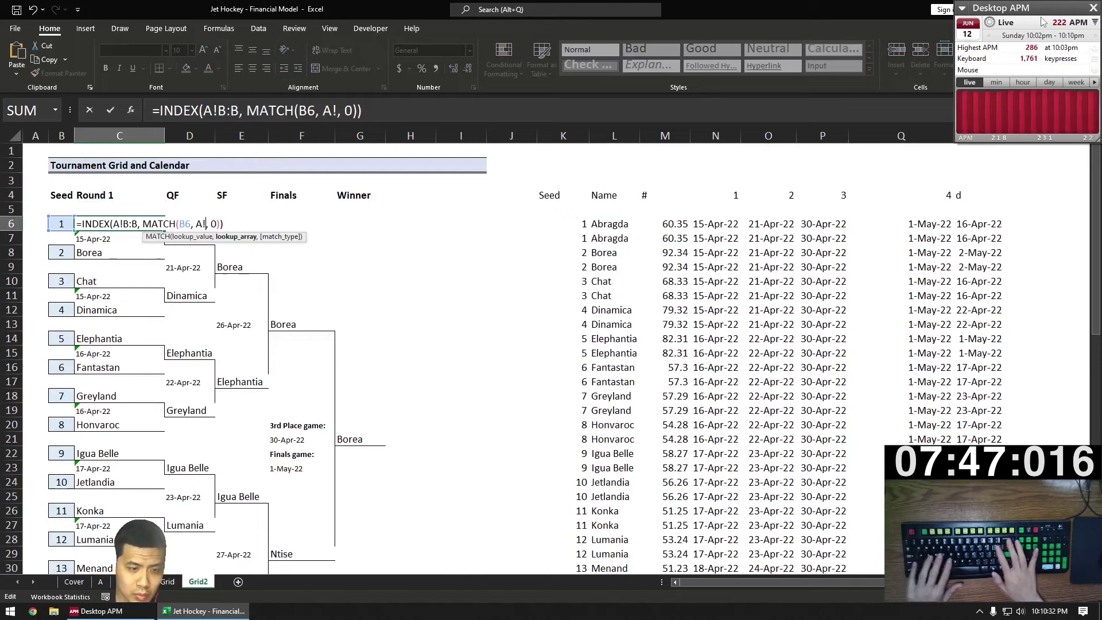
pyautogui.press('BackSpace')
pyautogui.write('I:I')
pyautogui.hotkey('ctrl', 'Return')
# Step: Paste C6's team lookup formula into every other row from C8 to C36
pyautogui.hotkey('ctrl', 'c')
pyautogui.press('Down')
pyautogui.press('Down')
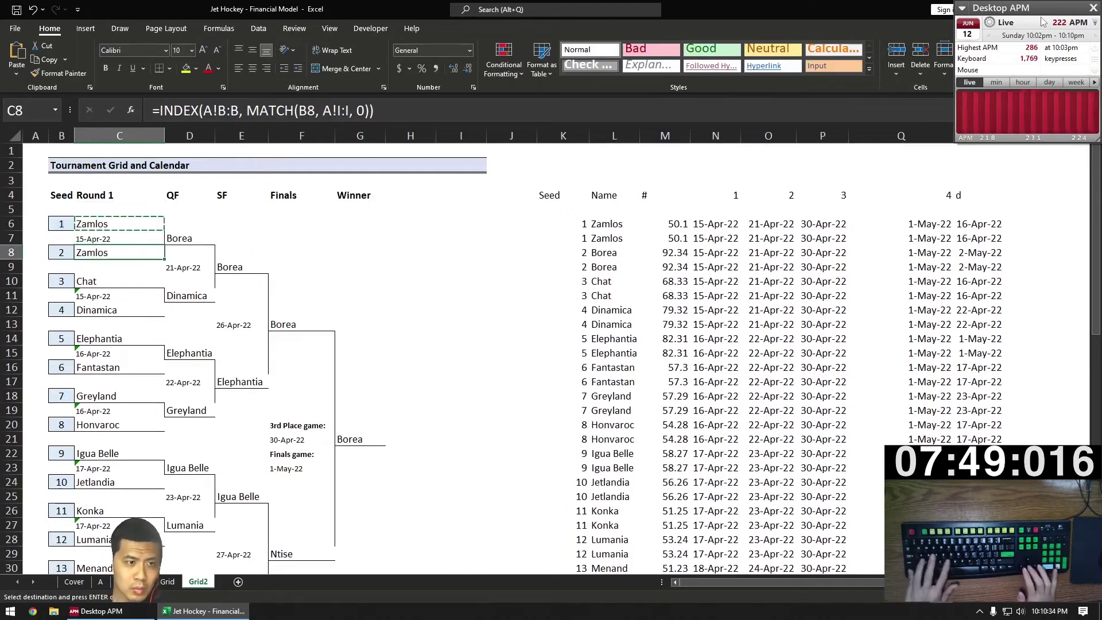
pyautogui.hotkey('ctrl', 'v')
pyautogui.press('Down')
pyautogui.press('Down')
pyautogui.hotkey('ctrl', 'v')
pyautogui.press('Down')
pyautogui.press('Down')
pyautogui.hotkey('ctrl', 'v')
pyautogui.press('Down')
pyautogui.press('Down')
pyautogui.hotkey('ctrl', 'v')
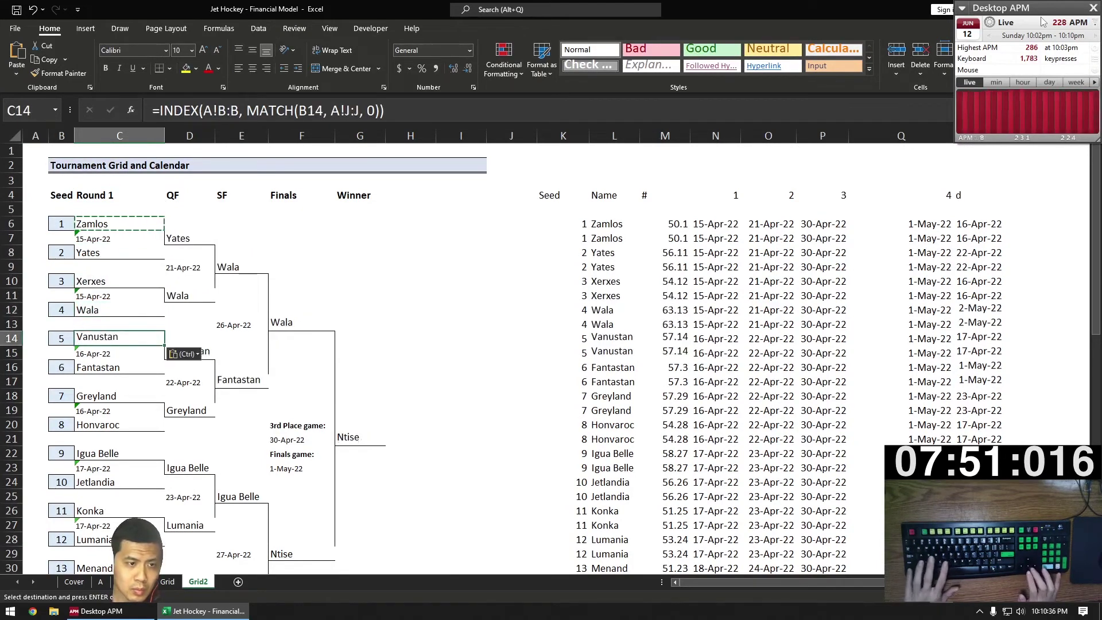
pyautogui.press('Down')
pyautogui.press('Down')
pyautogui.hotkey('ctrl', 'v')
pyautogui.press('Down')
pyautogui.press('Down')
pyautogui.hotkey('ctrl', 'v')
pyautogui.press('Down')
pyautogui.press('Down')
pyautogui.hotkey('ctrl', 'v')
pyautogui.press('Down')
pyautogui.press('Down')
pyautogui.hotkey('ctrl', 'v')
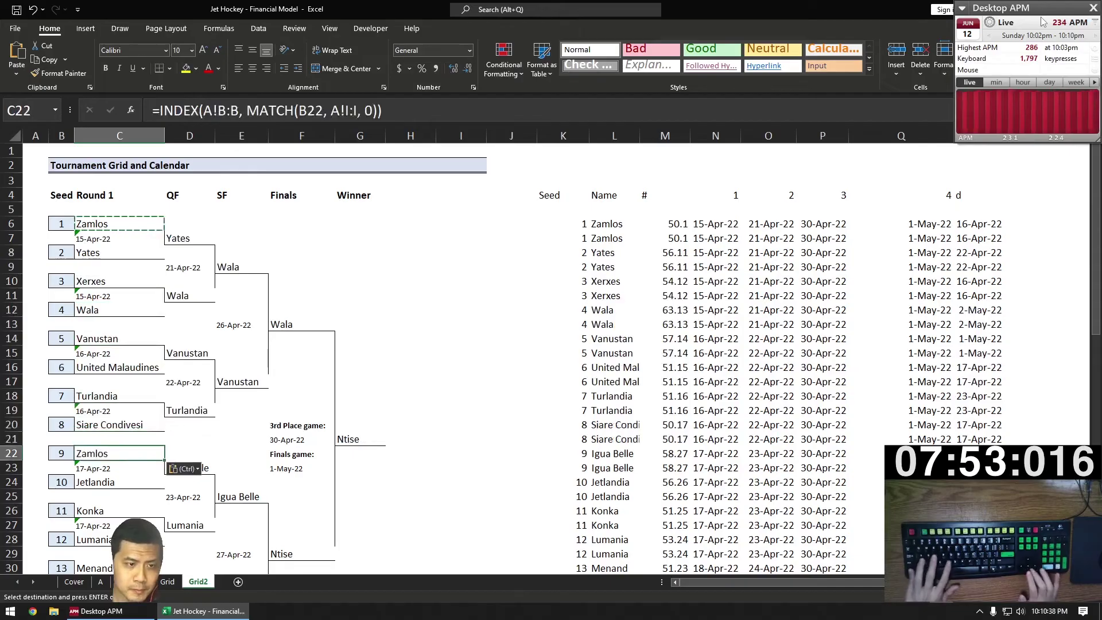
pyautogui.press('Down')
pyautogui.press('Down')
pyautogui.hotkey('ctrl', 'v')
pyautogui.press('Down')
pyautogui.press('Down')
pyautogui.hotkey('ctrl', 'v')
pyautogui.press('Down')
pyautogui.press('Down')
pyautogui.hotkey('ctrl', 'v')
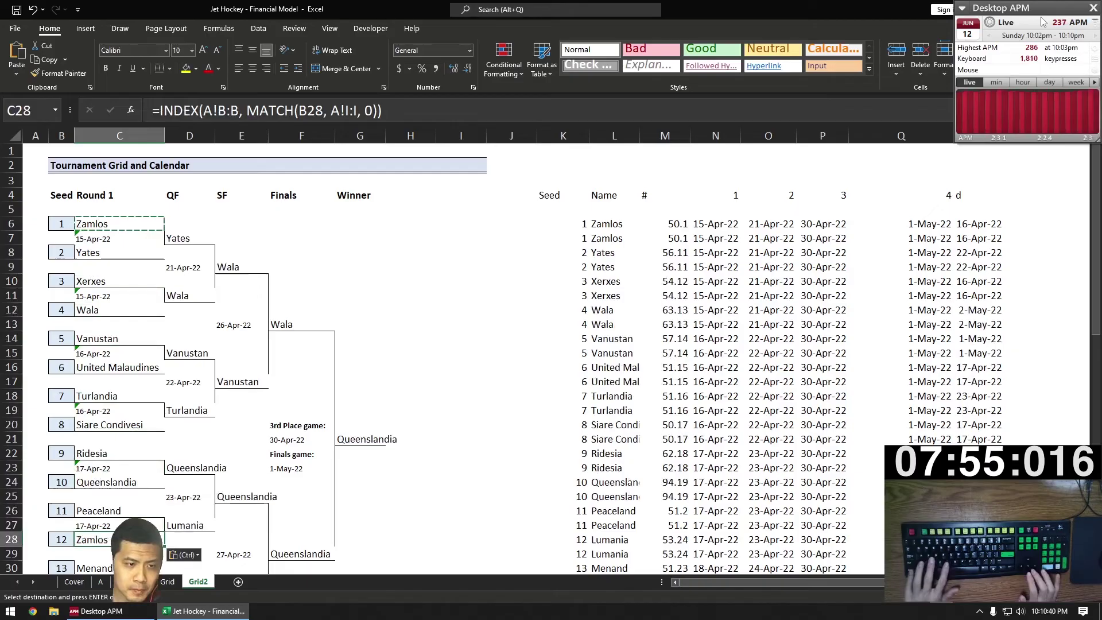
pyautogui.press('Down')
pyautogui.press('Down')
pyautogui.hotkey('ctrl', 'v')
pyautogui.press('Down')
pyautogui.press('Down')
pyautogui.hotkey('ctrl', 'v')
pyautogui.press('Down')
pyautogui.press('Down')
pyautogui.hotkey('ctrl', 'v')
pyautogui.press('Down')
pyautogui.press('Down')
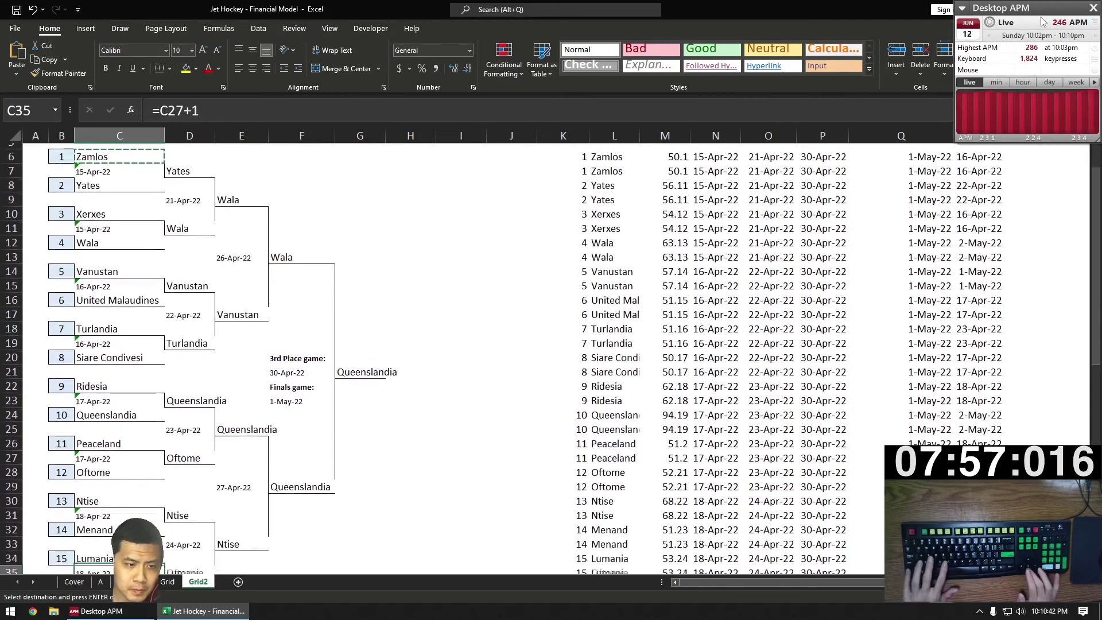
pyautogui.hotkey('ctrl', 'v')
# Step: Copy question 9's Grid2 total formula into question 8, giving $2,100,679,542
pyautogui.hotkey('ctrl', 'pageup')
pyautogui.hotkey('ctrl', 'pageup')
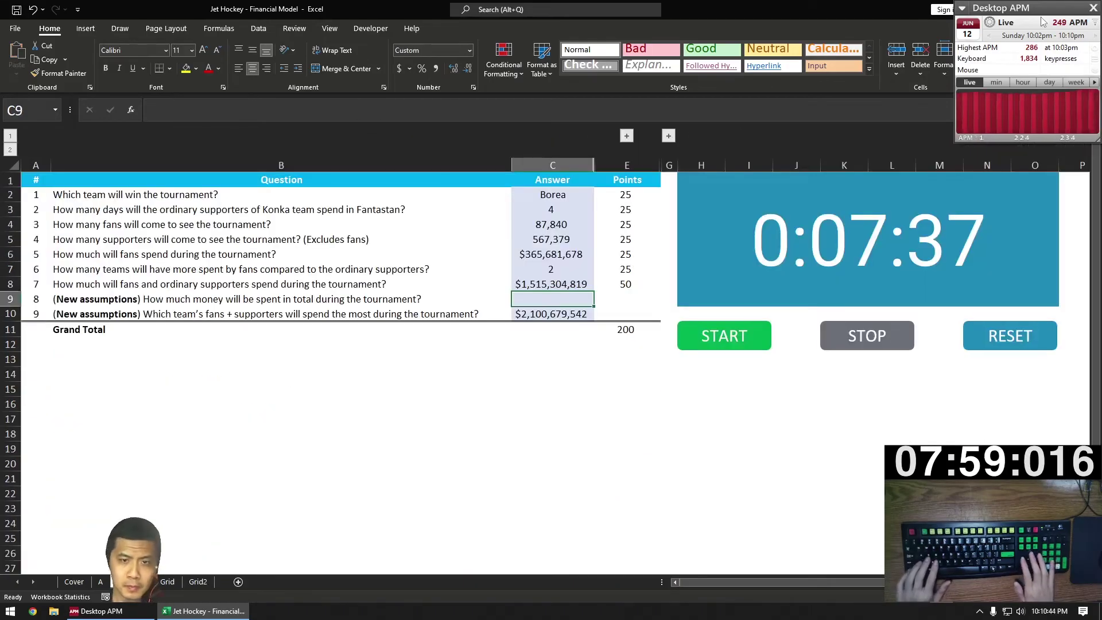
pyautogui.press('Down')
pyautogui.press('Down')
pyautogui.press('Up')
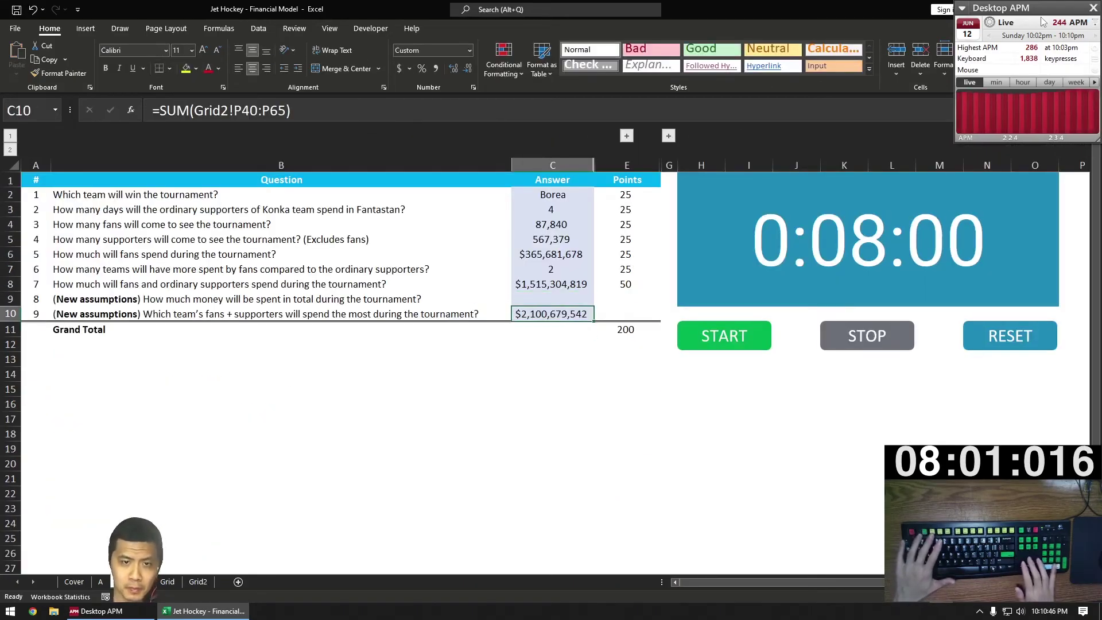
pyautogui.press('F2')
pyautogui.hotkey('shift', 'Home')
pyautogui.hotkey('ctrl', 'c')
pyautogui.press('Escape')
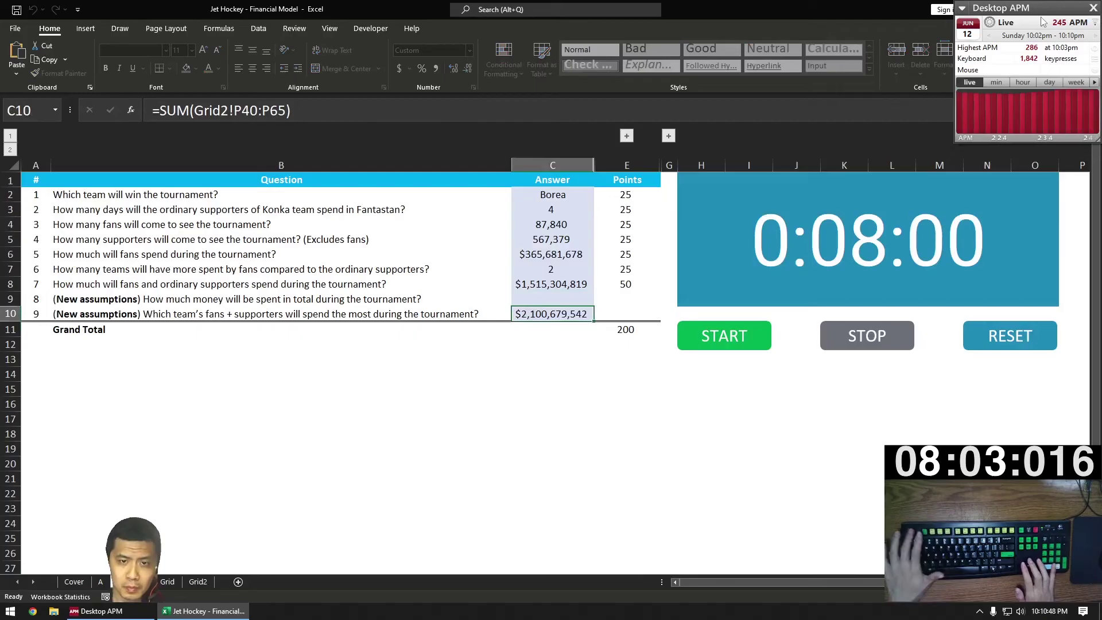
pyautogui.press('Up')
pyautogui.press('F2')
pyautogui.hotkey('ctrl', 'v')
pyautogui.press('Return')
# Step: Start question 9's answer as =INDEX over Grid2 country names C40:C65
pyautogui.write('=INDEX')
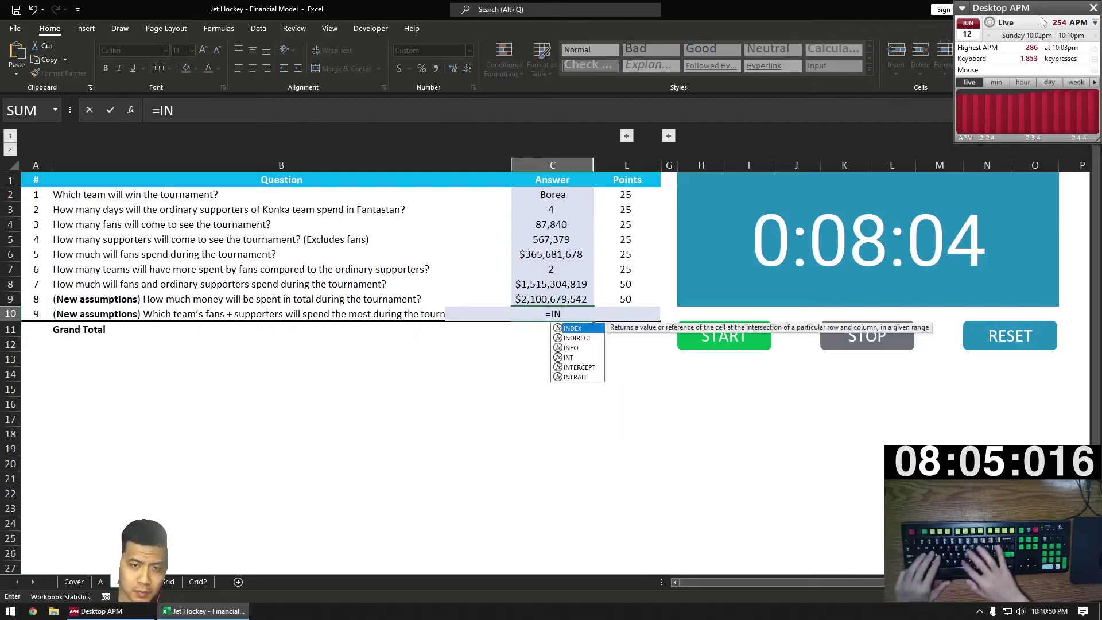
pyautogui.hotkey('ctrl', 'pagedown')
pyautogui.hotkey('ctrl', 'pagedown')
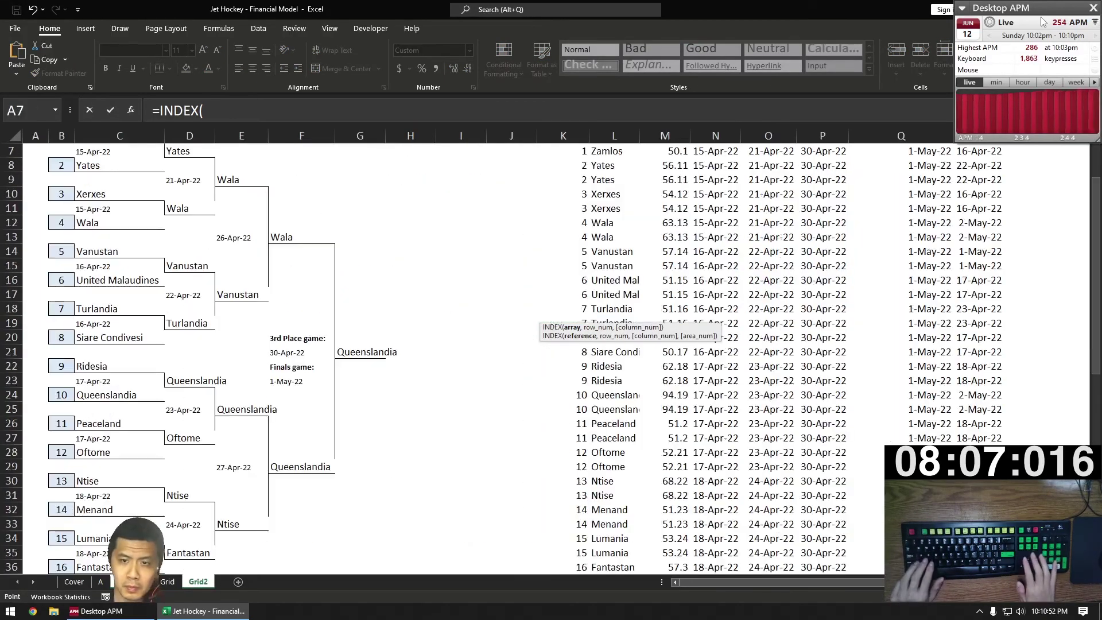
pyautogui.hotkey('ctrl', 'pageup')
pyautogui.hotkey('ctrl', 'pagedown')
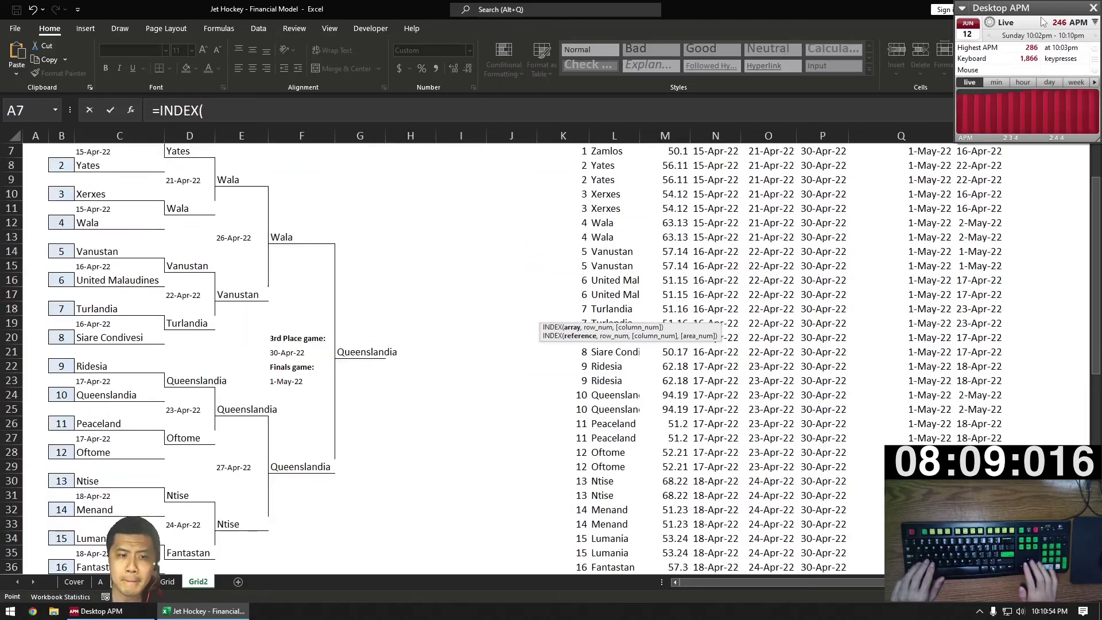
pyautogui.press('Right')
pyautogui.press('Right')
pyautogui.press('Right')
pyautogui.press('Right')
pyautogui.press('Right')
pyautogui.press('Right')
pyautogui.press('Right')
pyautogui.press('Right')
pyautogui.press('Right')
pyautogui.press('Right')
pyautogui.press('Right')
pyautogui.press('Right')
pyautogui.press('Right')
pyautogui.press('Right')
pyautogui.hotkey('ctrl', 'Down')
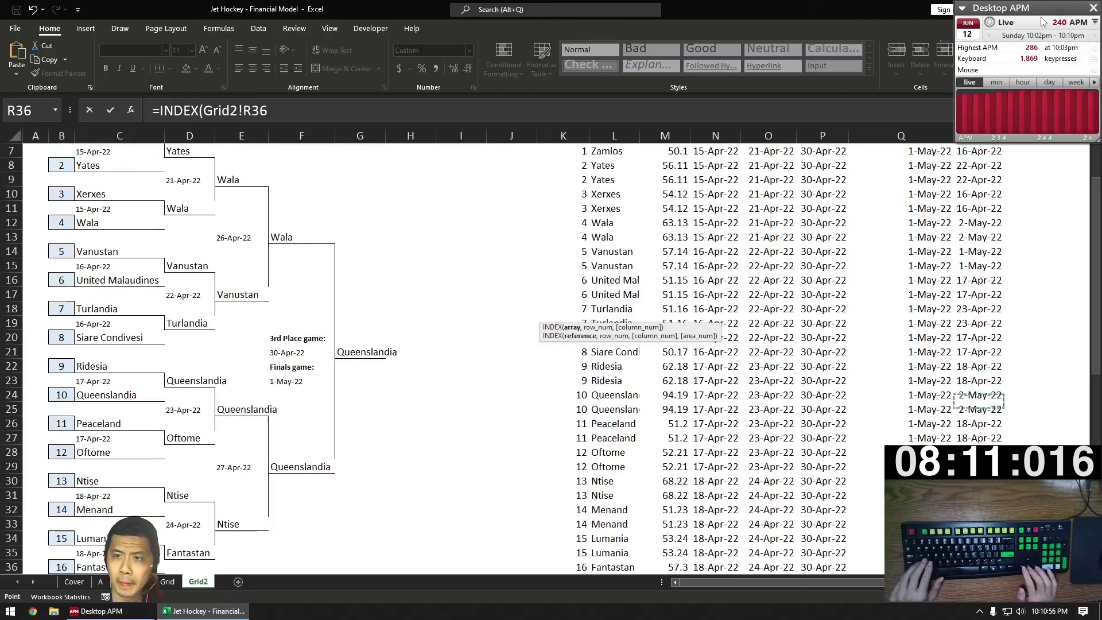
pyautogui.hotkey('ctrl', 'Down')
pyautogui.hotkey('ctrl', 'Up')
pyautogui.press('Left')
pyautogui.press('Left')
pyautogui.press('Down')
pyautogui.press('Down')
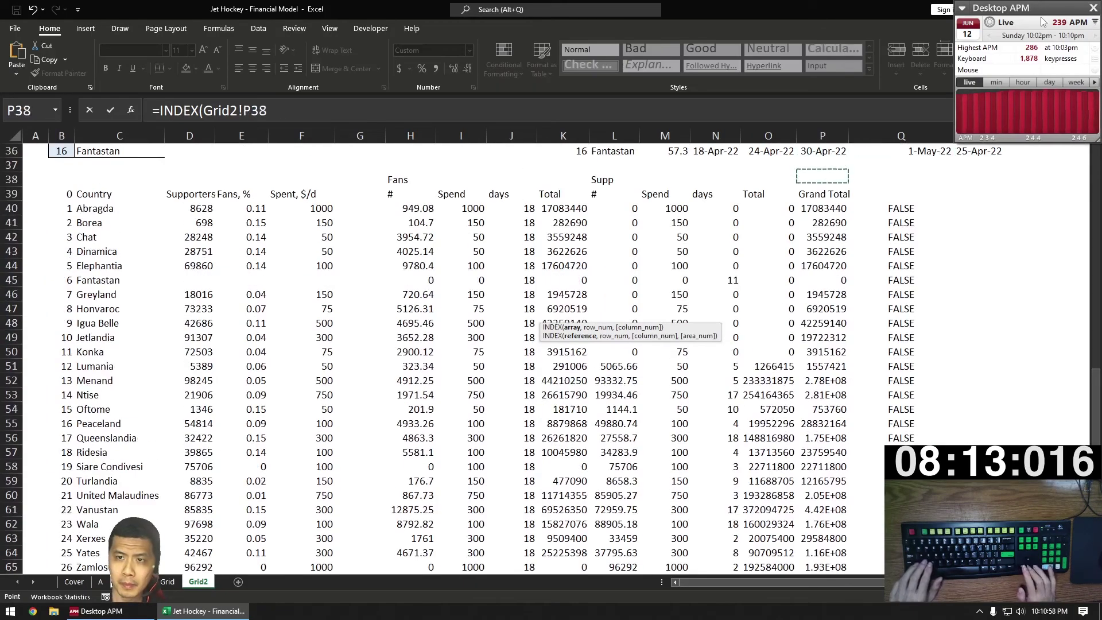
pyautogui.press('Down')
pyautogui.press('Down')
pyautogui.hotkey('ctrl', 'Left')
pyautogui.hotkey('ctrl', 'Left')
pyautogui.press('Right')
pyautogui.hotkey('ctrl', 'shift', 'Down')
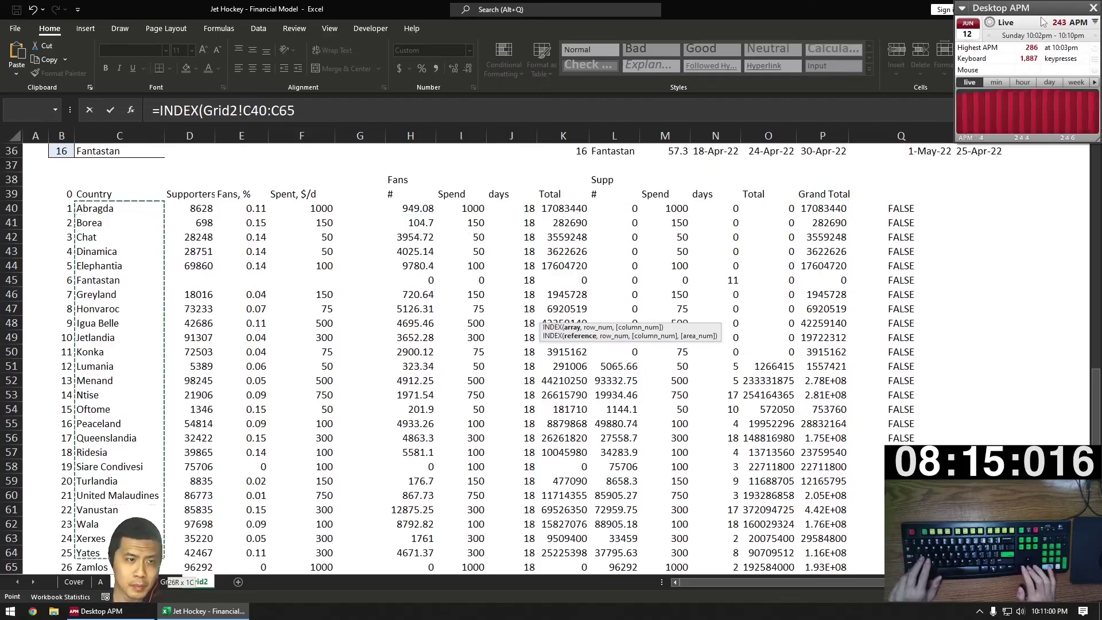
# Step: Complete it with MATCH(MAX(Grid2!P40:P65), Grid2!P40:P65, 0), returning Vanustan
pyautogui.write(', MATC')
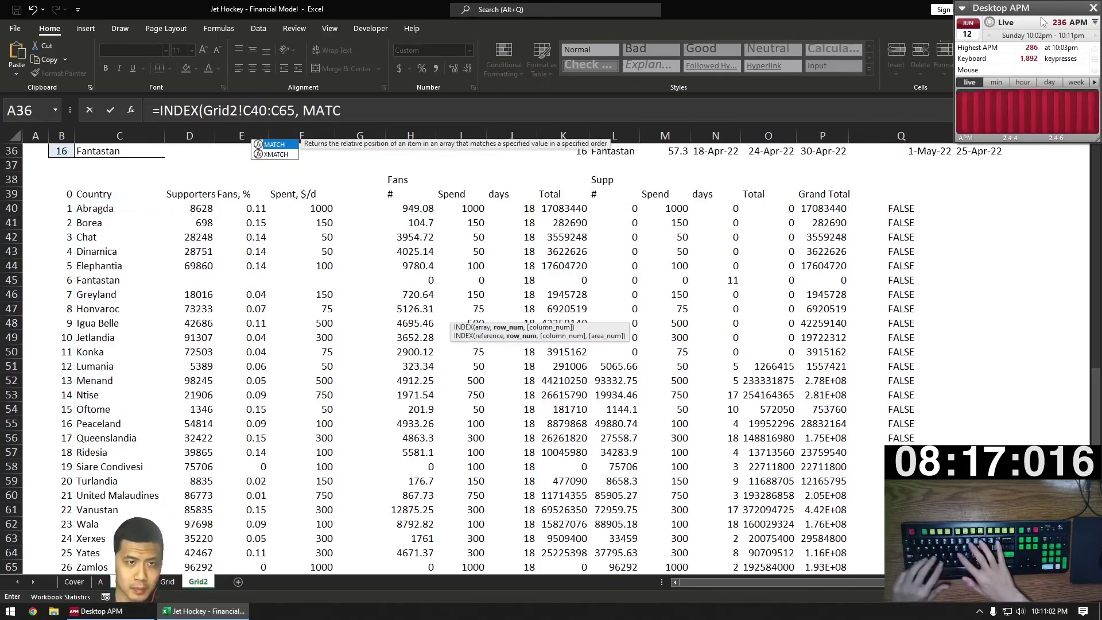
pyautogui.write('H(MAX(Grid2!A37')
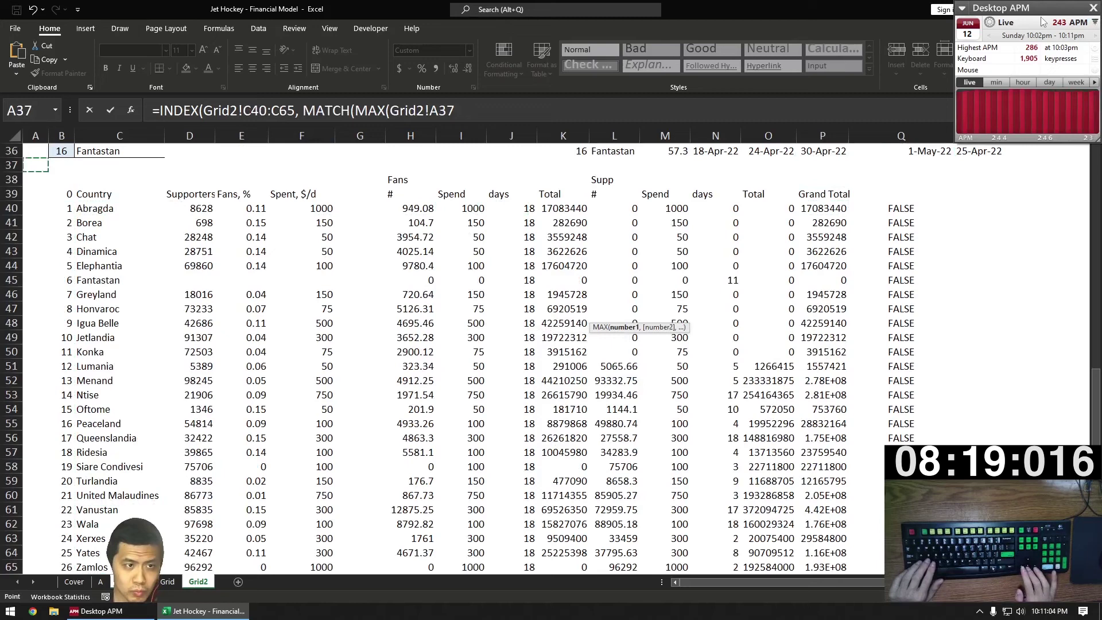
pyautogui.hotkey('ctrl', 'Right')
pyautogui.hotkey('ctrl', 'Right')
pyautogui.hotkey('ctrl', 'Right')
pyautogui.press('Left')
pyautogui.press('Up')
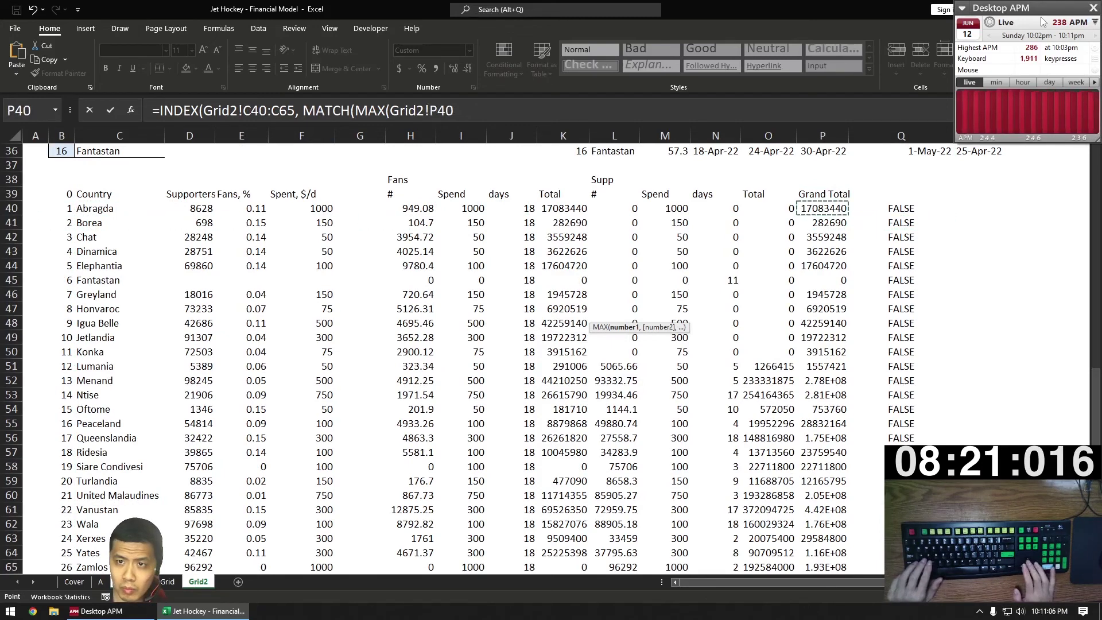
pyautogui.hotkey('ctrl', 'shift', 'Down')
pyautogui.write('),')
pyautogui.press('Right')
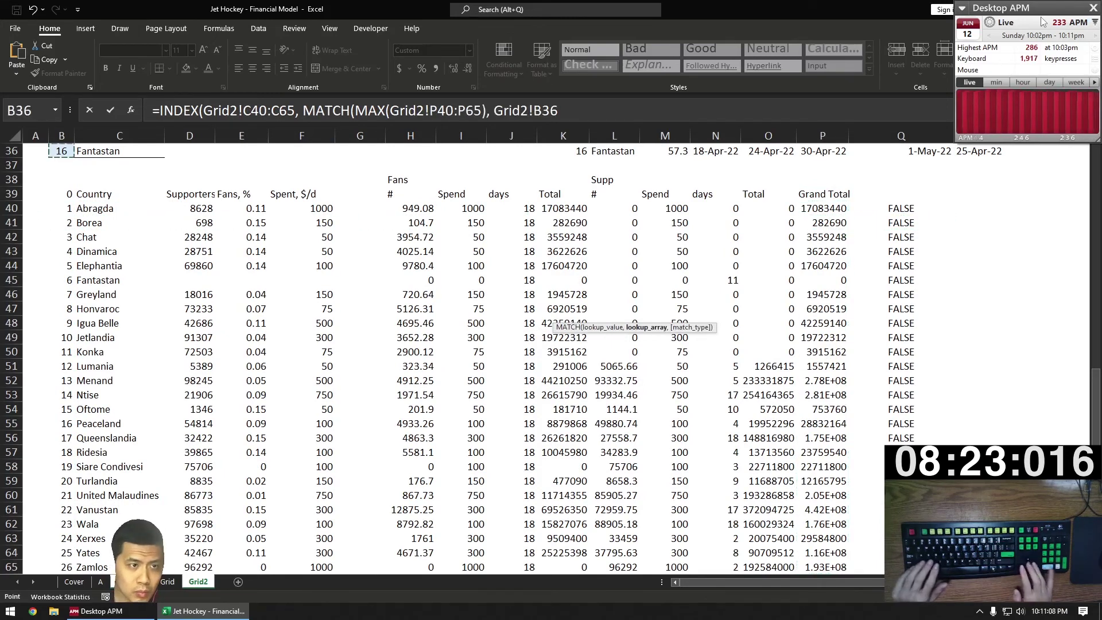
pyautogui.press('Down')
pyautogui.hotkey('ctrl', 'Right')
pyautogui.hotkey('ctrl', 'Right')
pyautogui.hotkey('ctrl', 'Right')
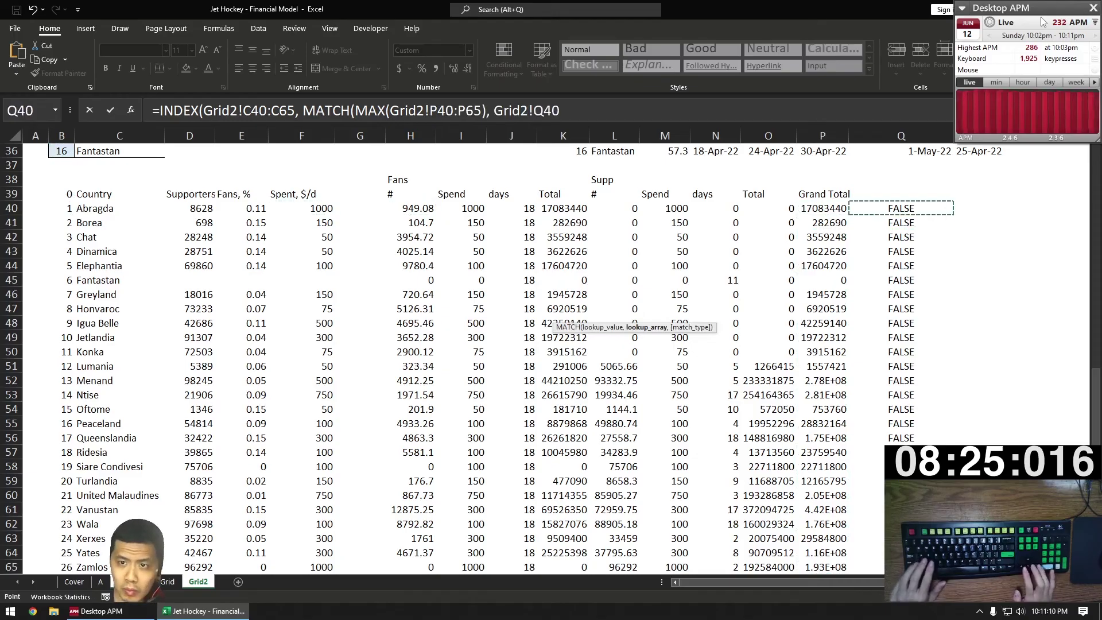
pyautogui.press('Left')
pyautogui.hotkey('ctrl', 'shift', 'Down')
pyautogui.write(', 0))')
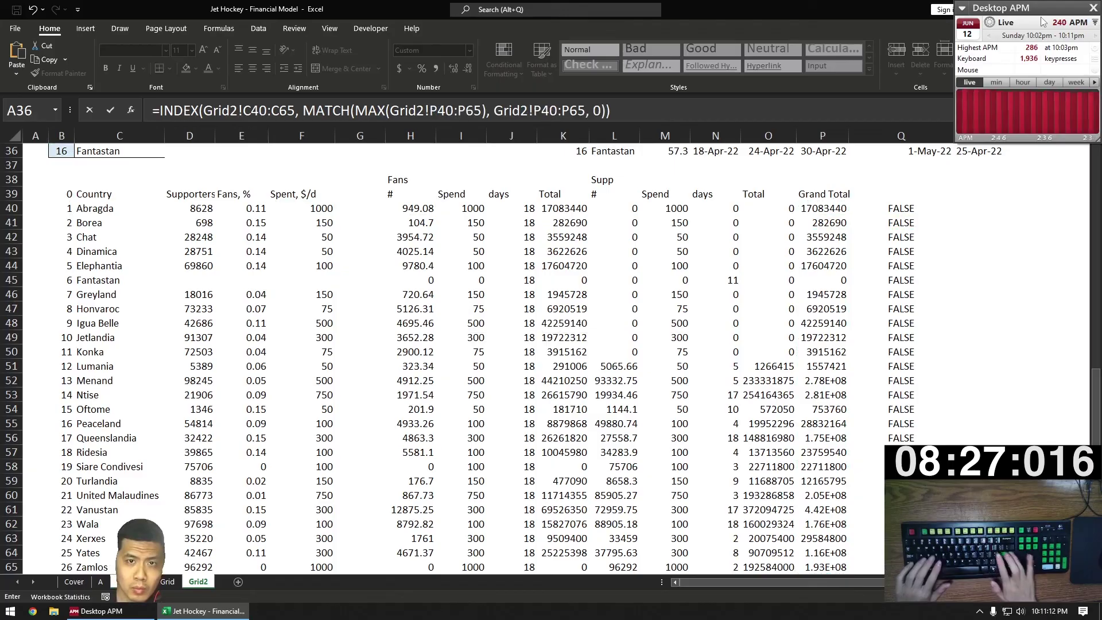
pyautogui.press('Return')
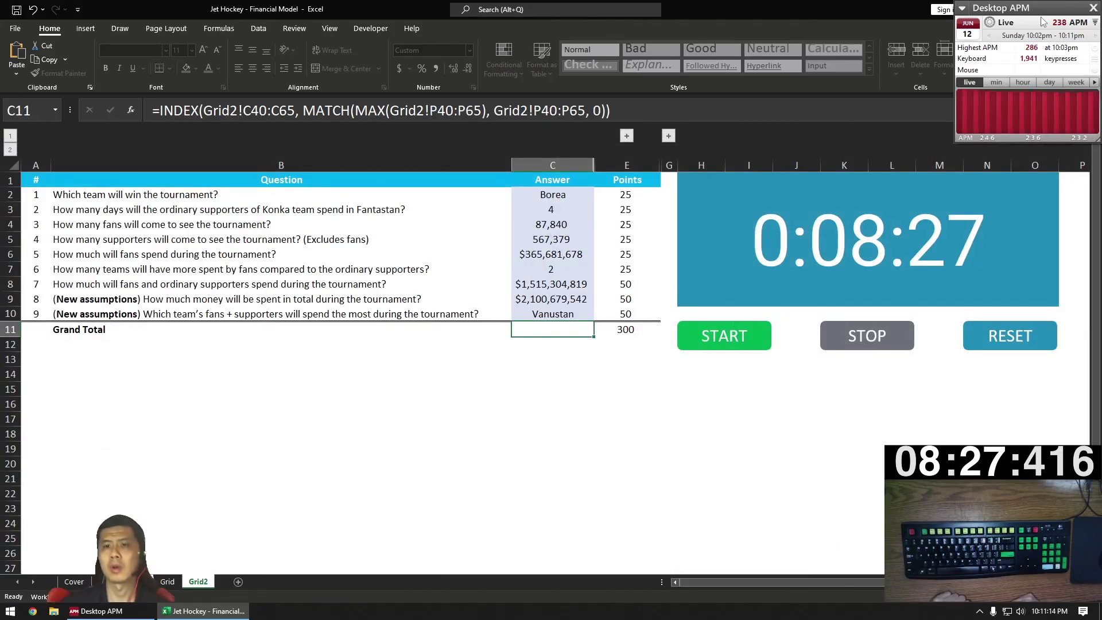